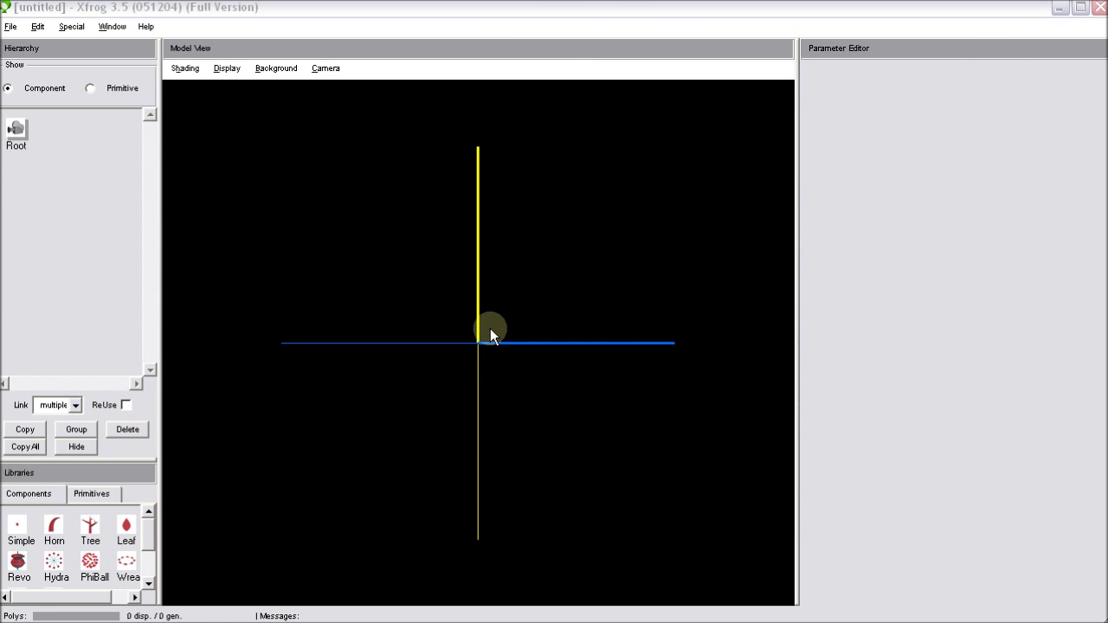
Step: Add a Tree component under Root, generating a single tapered 105-polygon trunk
left_click_drag(489, 309, 412, 435)
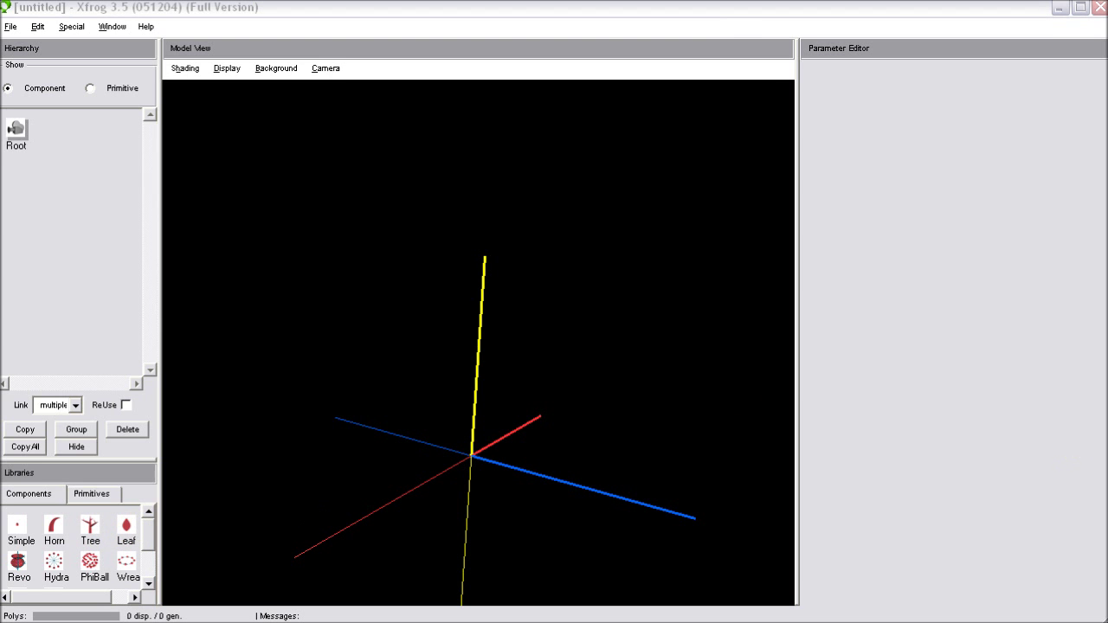
left_click_drag(84, 526, 17, 137)
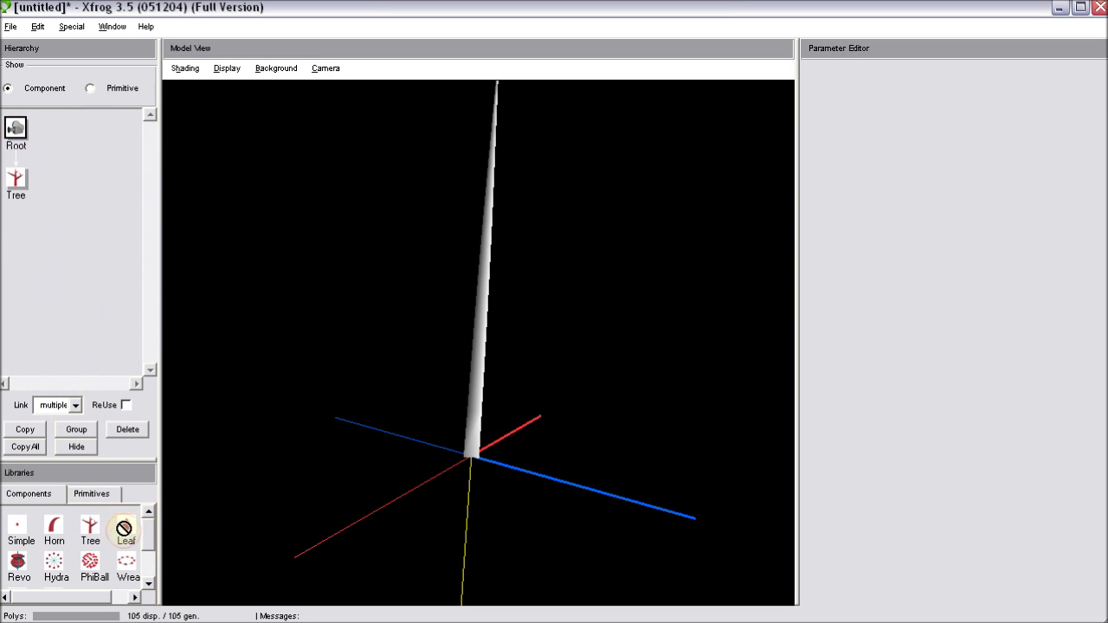
Step: Attach a Leaf component to the Tree and give it a uniform scale of 10
left_click_drag(127, 526, 15, 179)
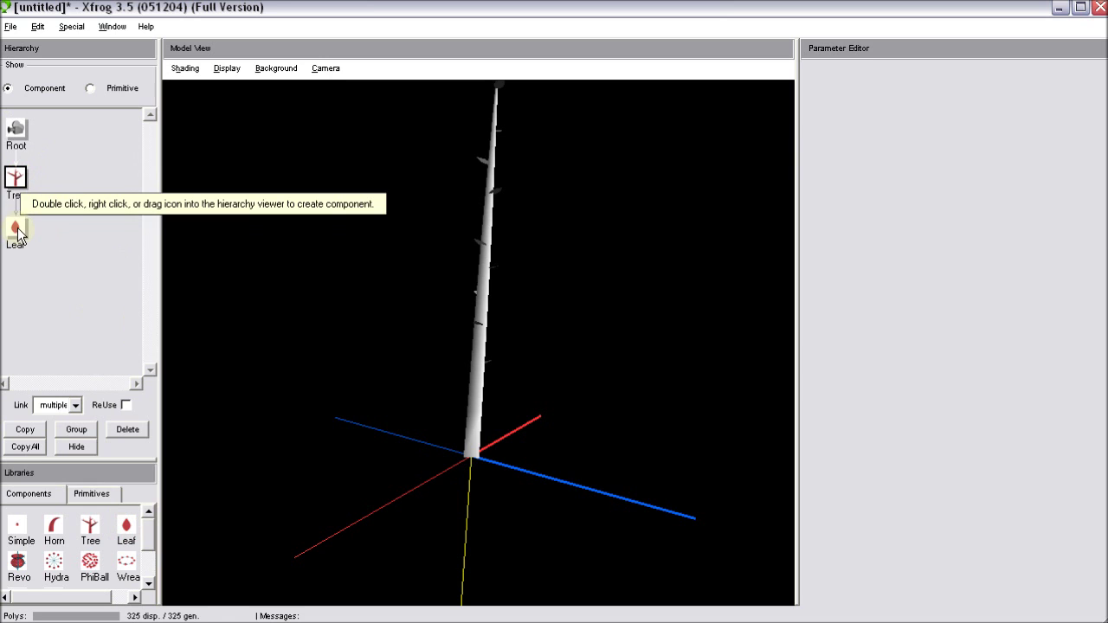
left_click(16, 211)
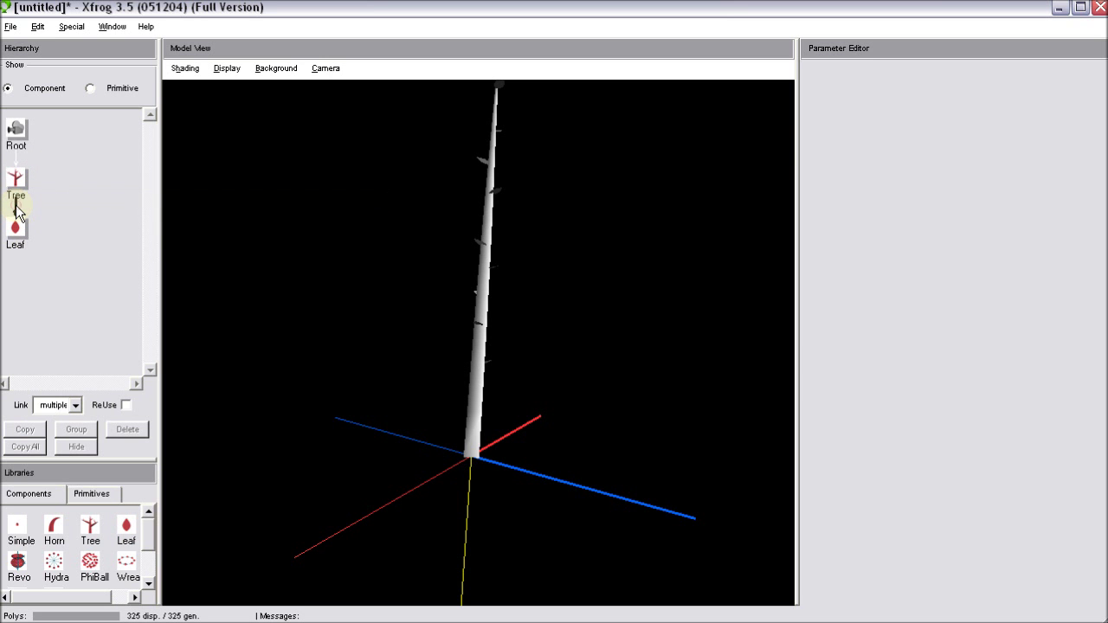
left_click(16, 228)
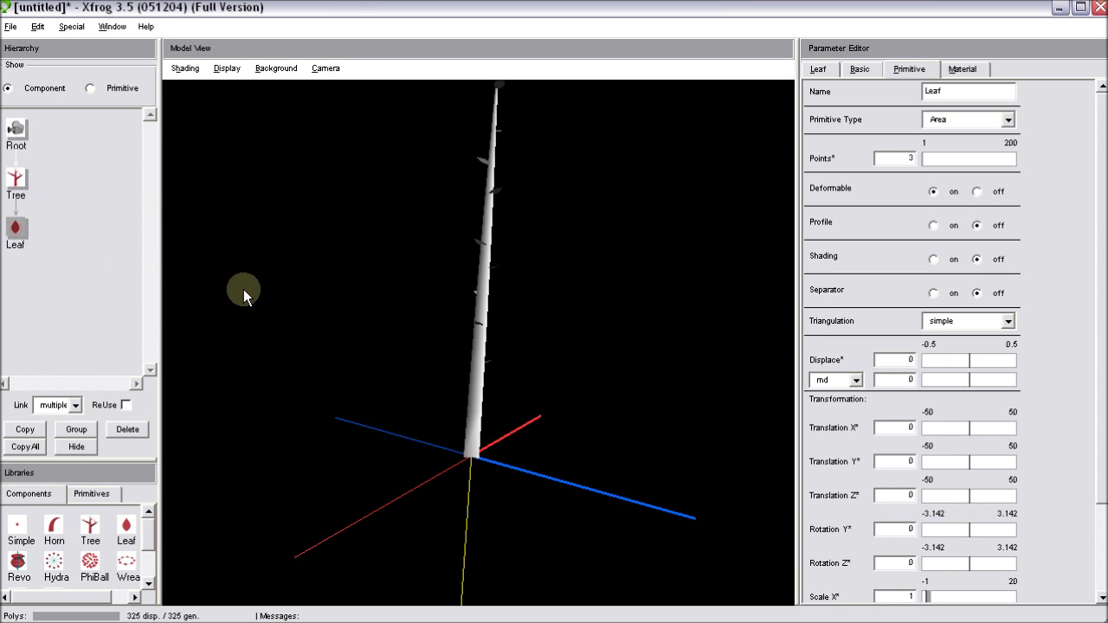
left_click(859, 69)
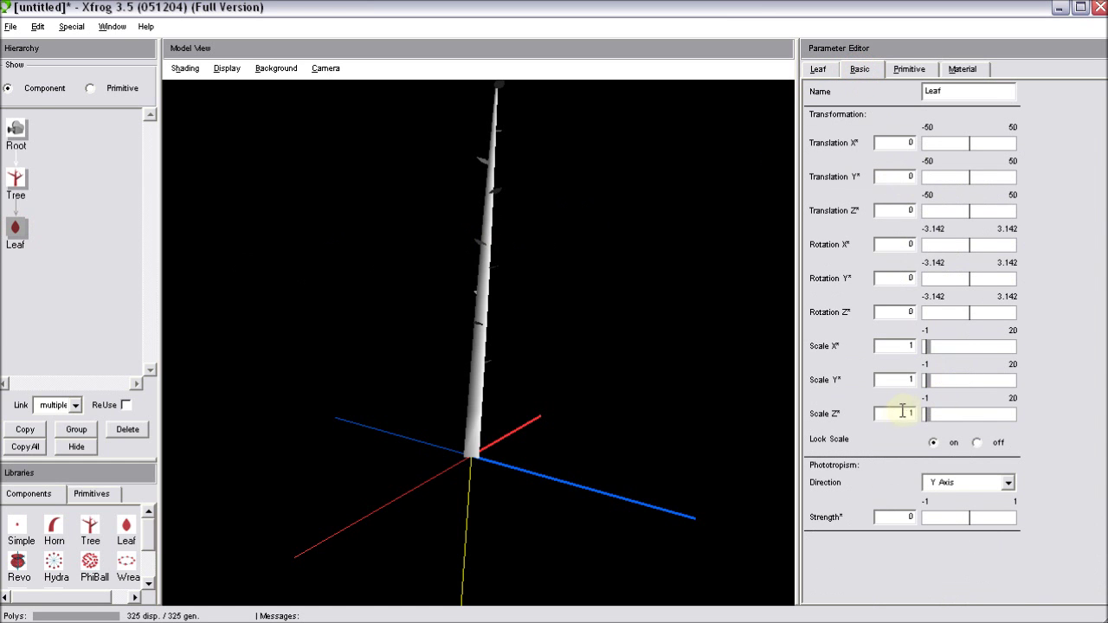
type("10")
key("Return")
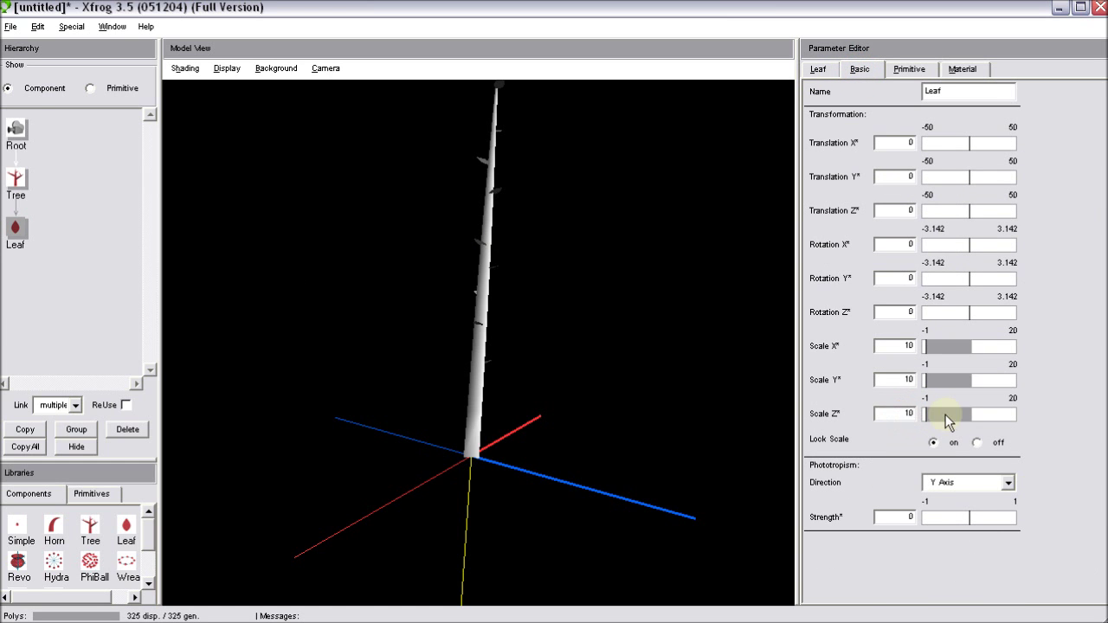
left_click_drag(567, 361, 524, 452)
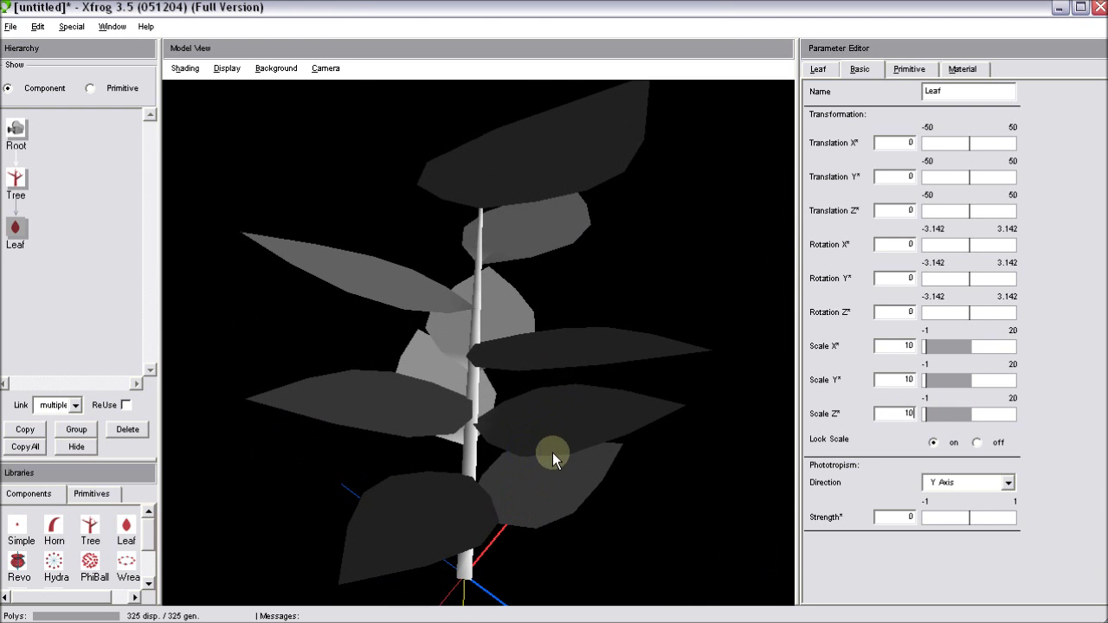
Step: Toggle the leaf Separator off and on to compare, leaving it on at 285 polygons
left_click(907, 70)
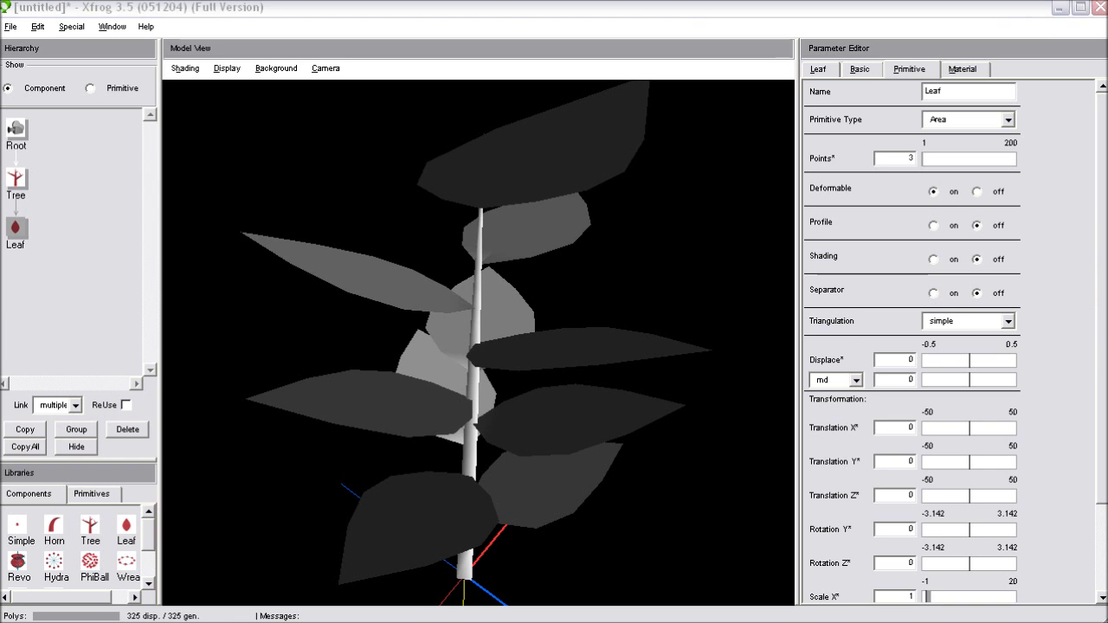
left_click(933, 292)
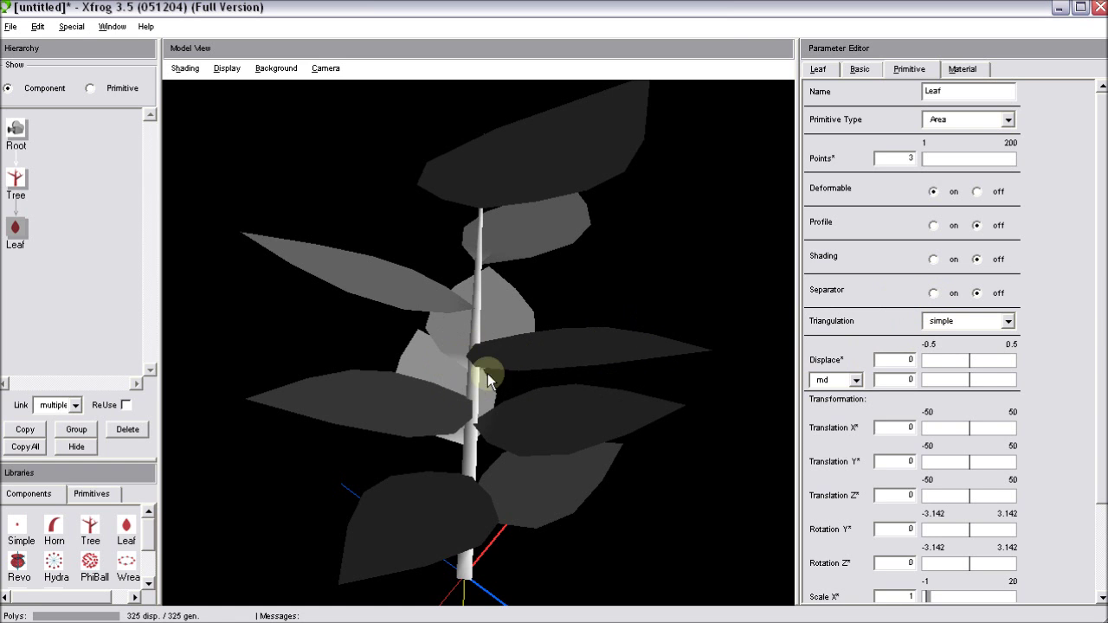
left_click(933, 293)
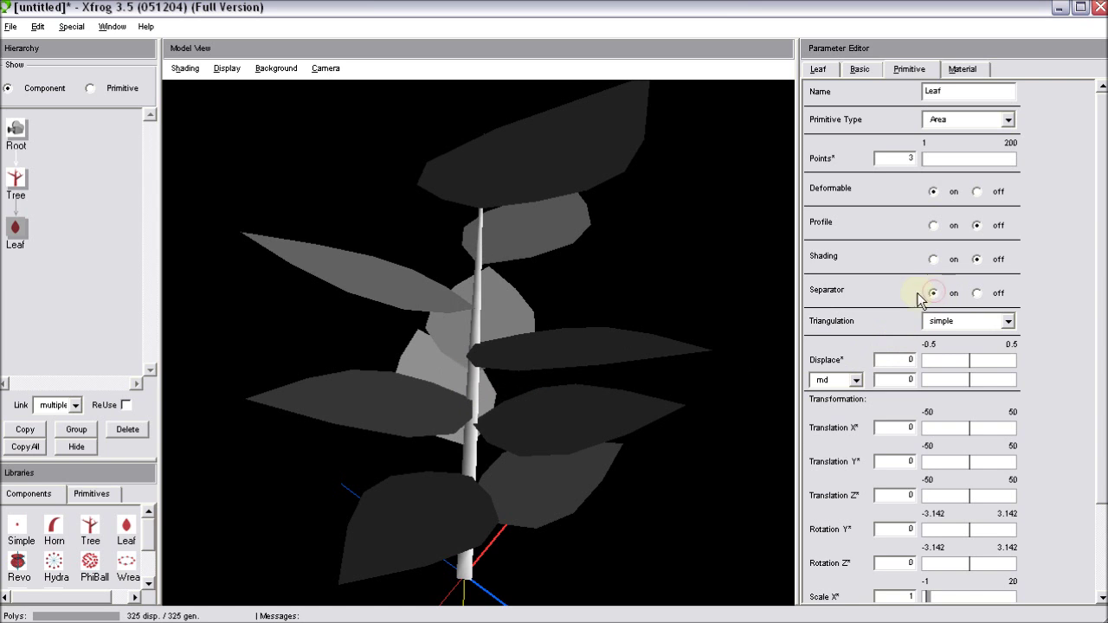
left_click(976, 293)
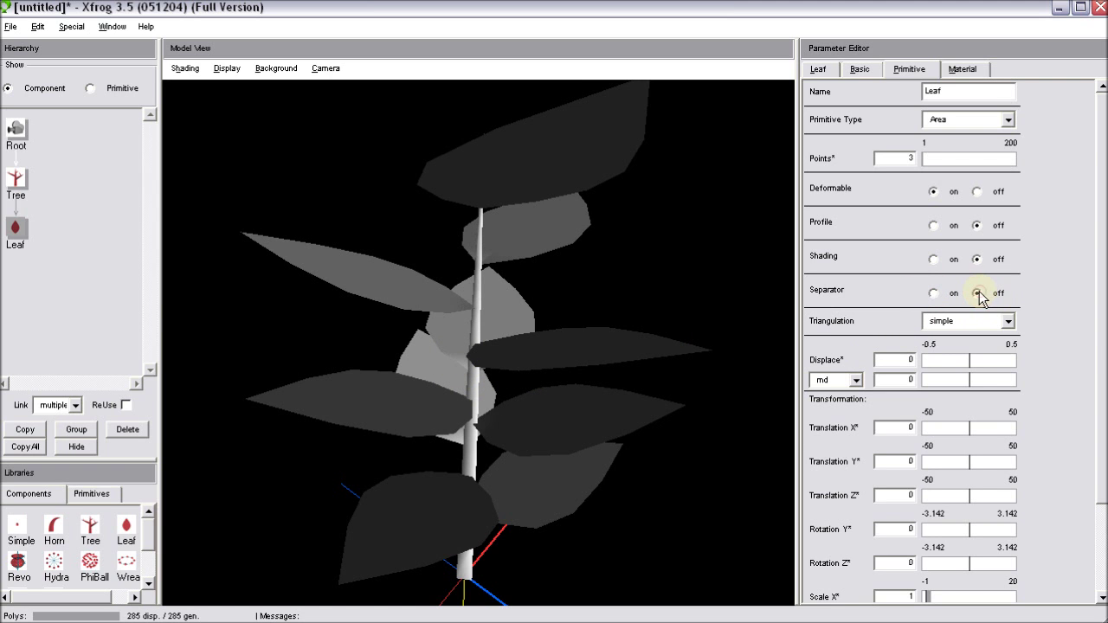
left_click(933, 293)
left_click(976, 293)
left_click(935, 295)
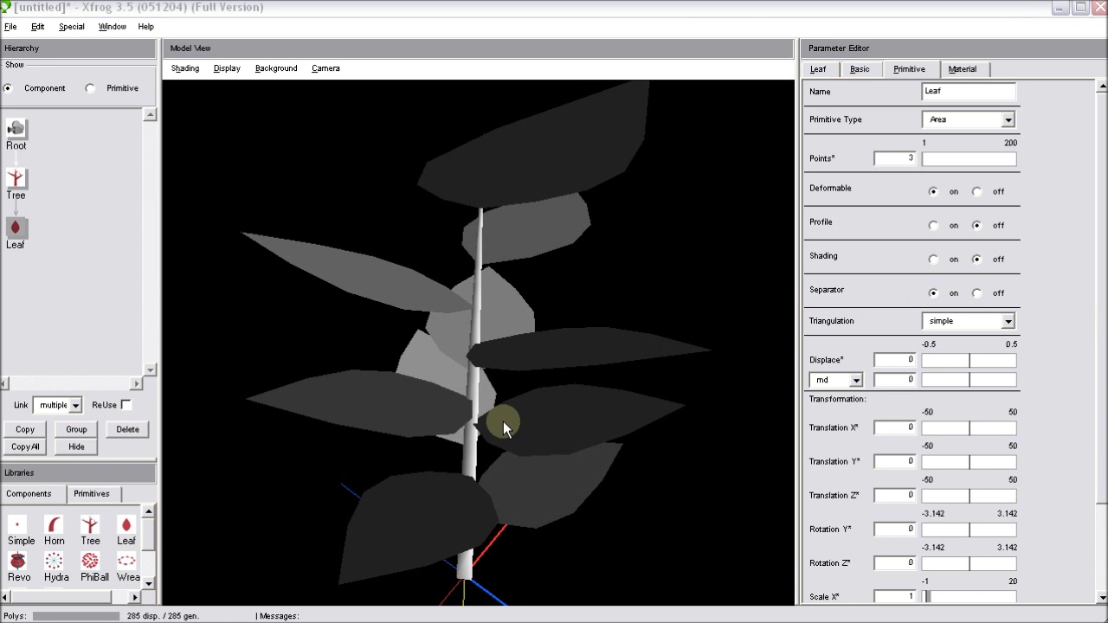
left_click_drag(508, 365, 487, 352)
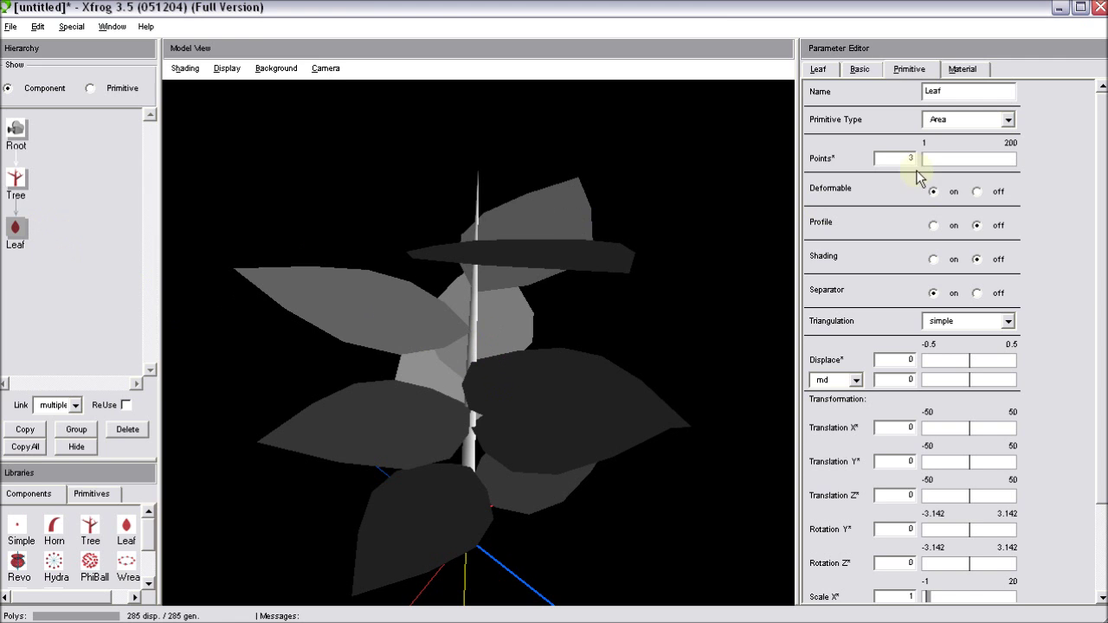
Step: Set the Leaf's Translation Z to 22 on the Basic tab
left_click(859, 69)
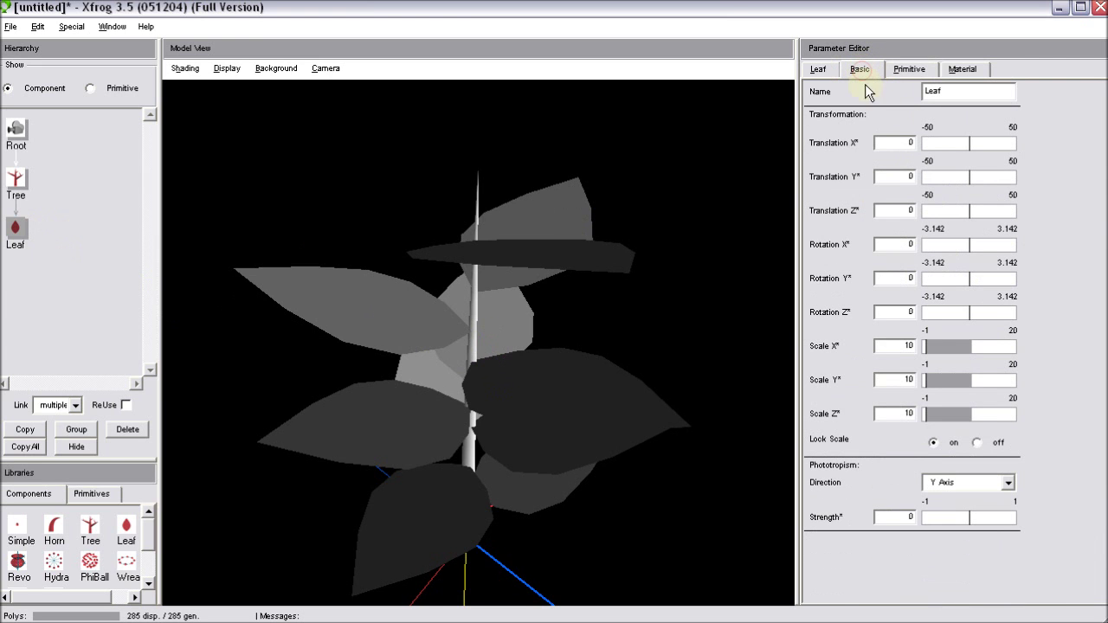
left_click(972, 218)
mouse_move(669, 355)
left_mouse_down()
mouse_move(634, 391)
mouse_move(651, 347)
left_mouse_up()
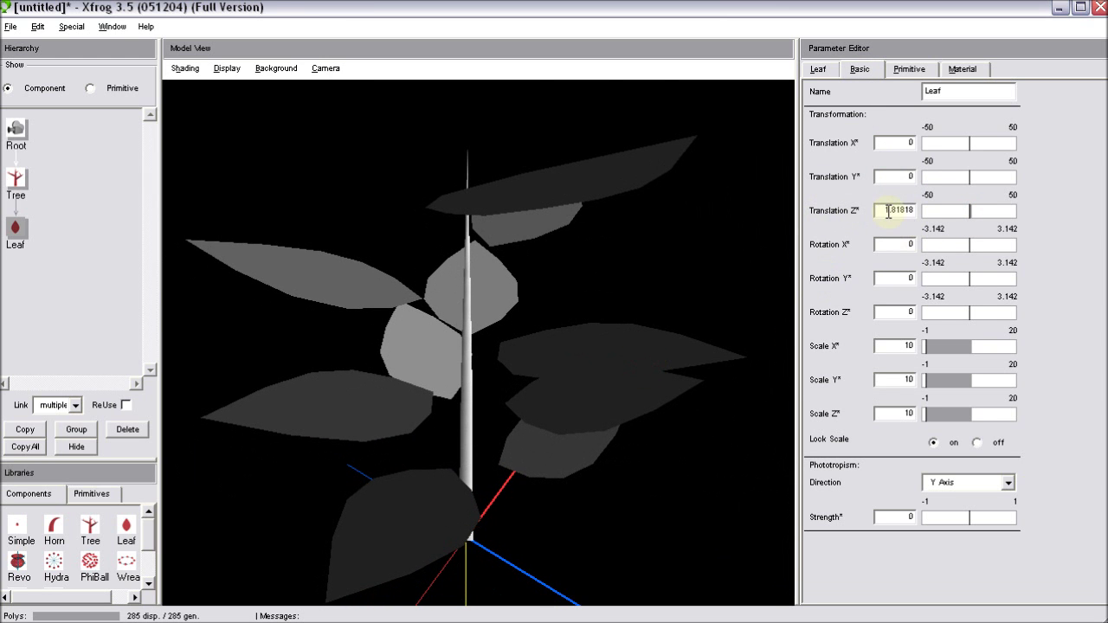
double_click(888, 212)
type("22")
key("Return")
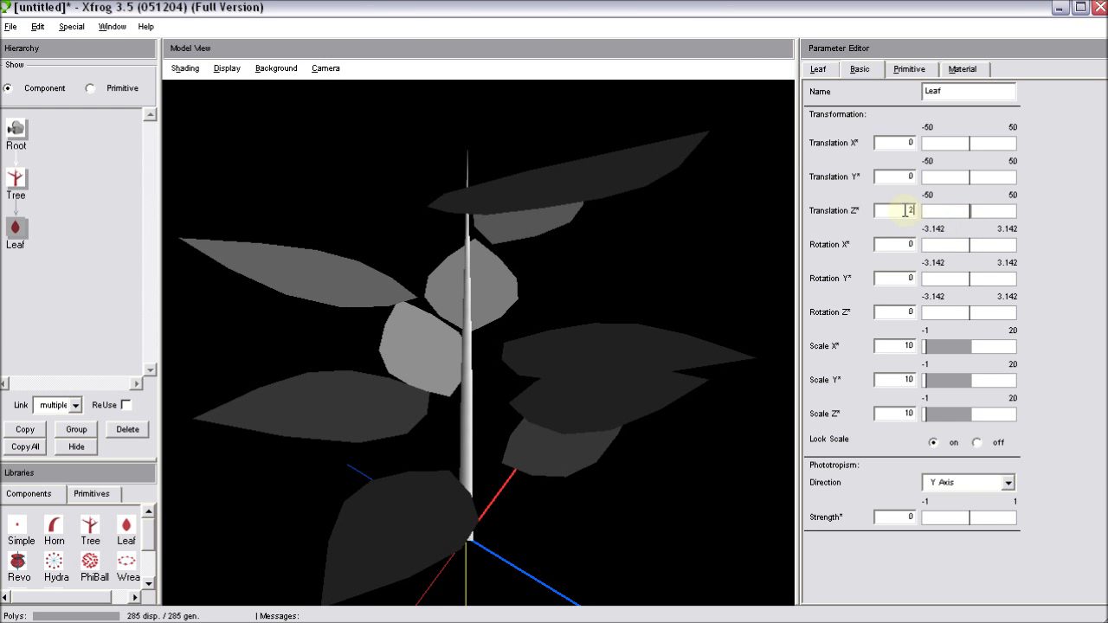
mouse_move(541, 313)
left_mouse_down()
mouse_move(539, 334)
mouse_move(539, 311)
left_mouse_up()
left_click(909, 71)
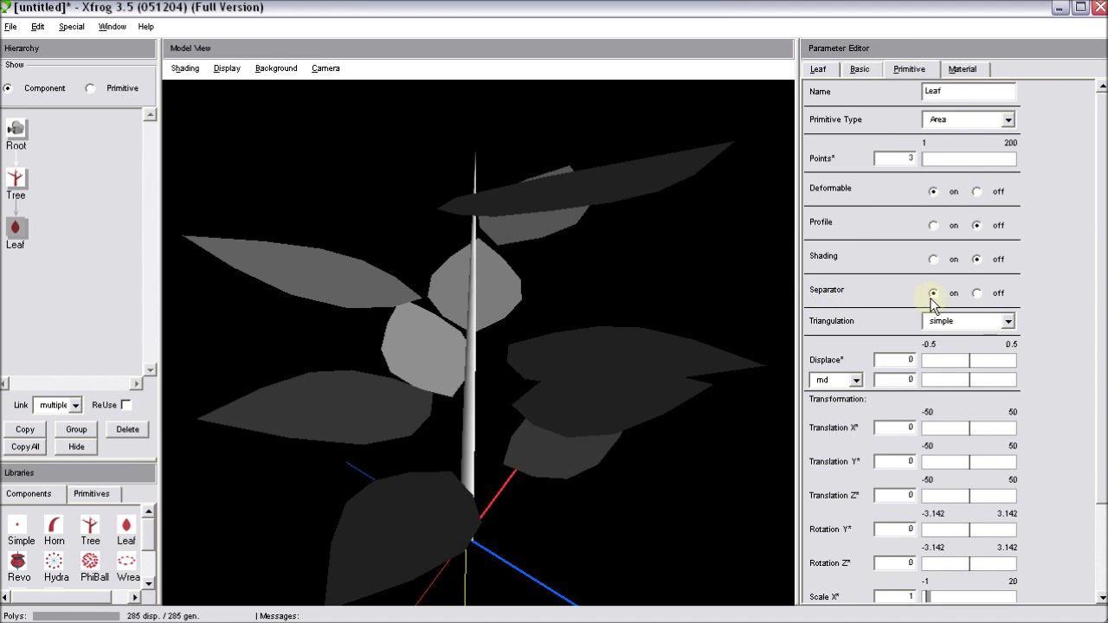
Step: Switch Separator off, on, then off again, restoring the stem spikes at 325 polygons
left_click(977, 294)
left_click_drag(485, 424, 513, 398)
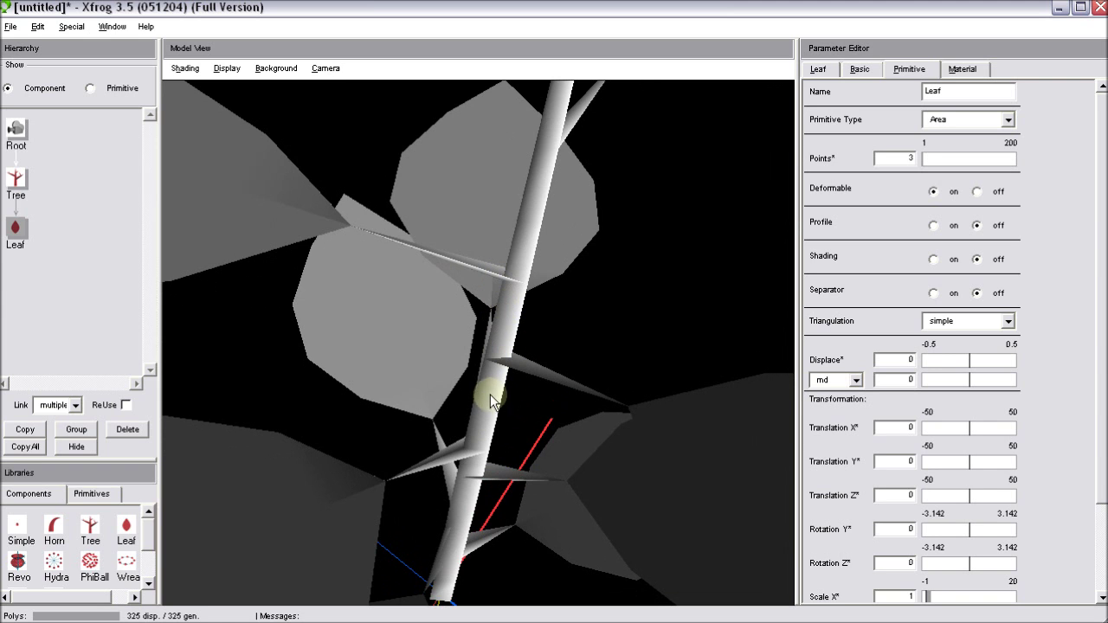
left_click(934, 293)
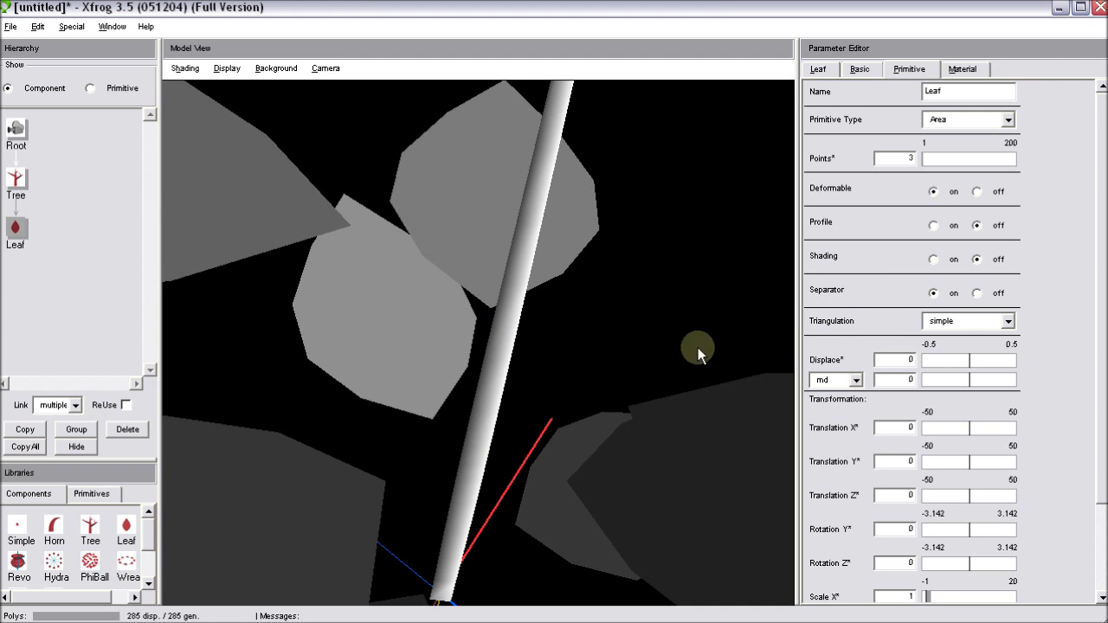
left_click(978, 294)
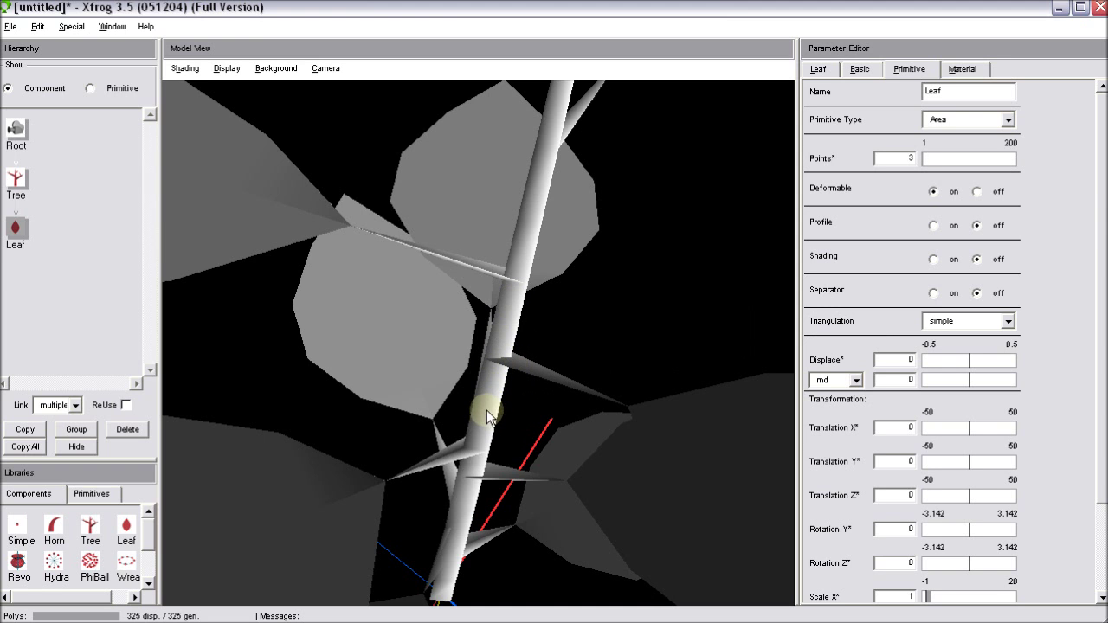
Step: Enable the Wireframe shading overlay and orbit around the stem to inspect the mesh
left_click(186, 73)
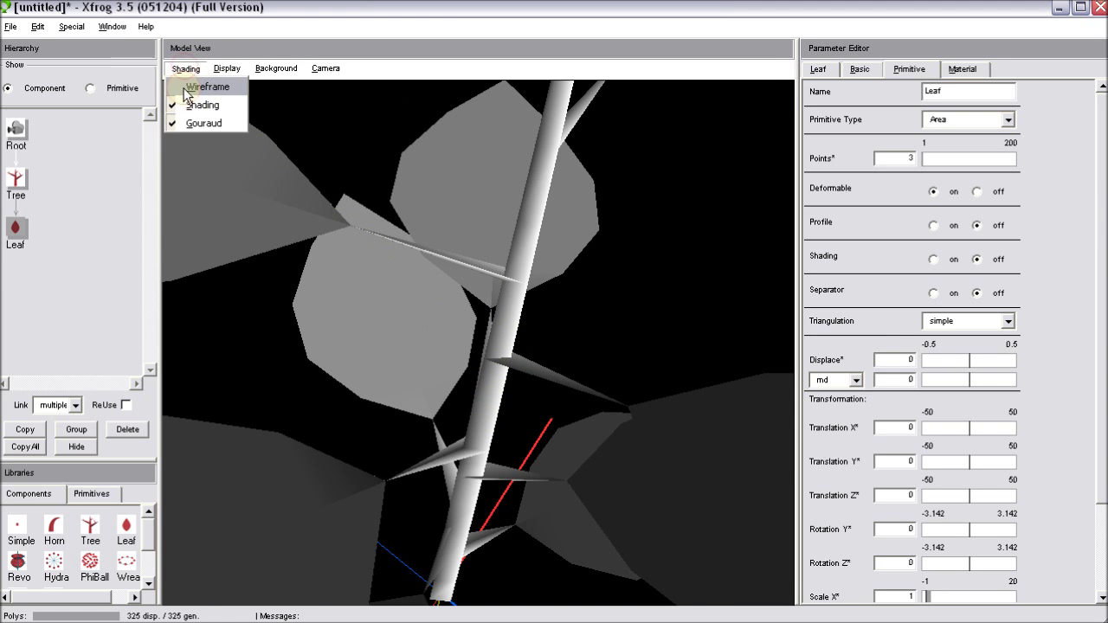
left_click(183, 86)
left_click_drag(518, 395, 437, 308)
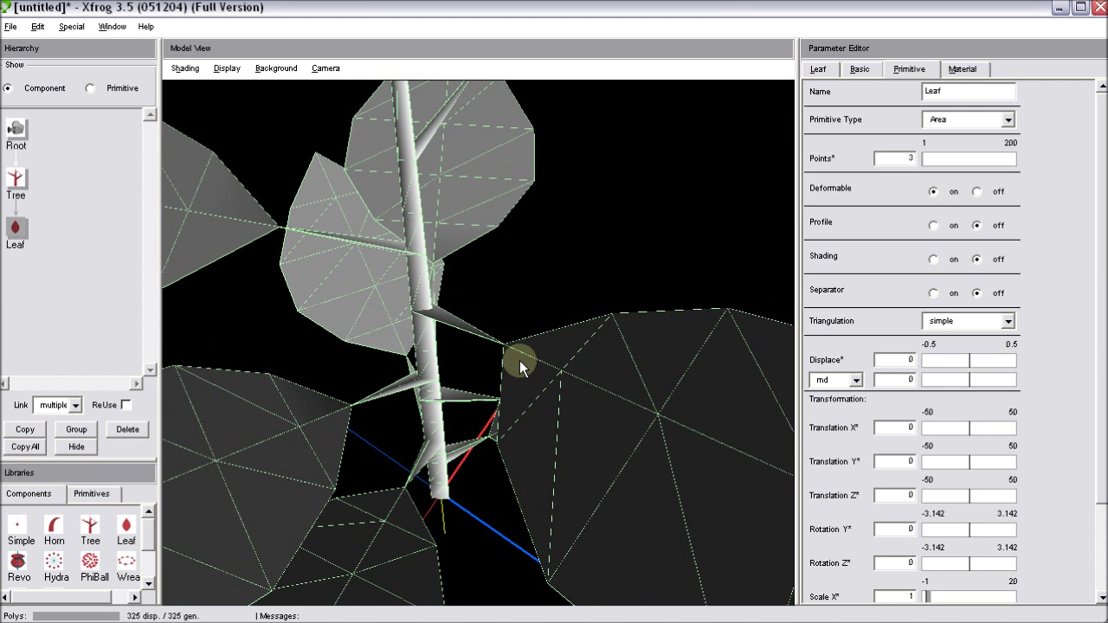
left_click_drag(473, 342, 504, 345)
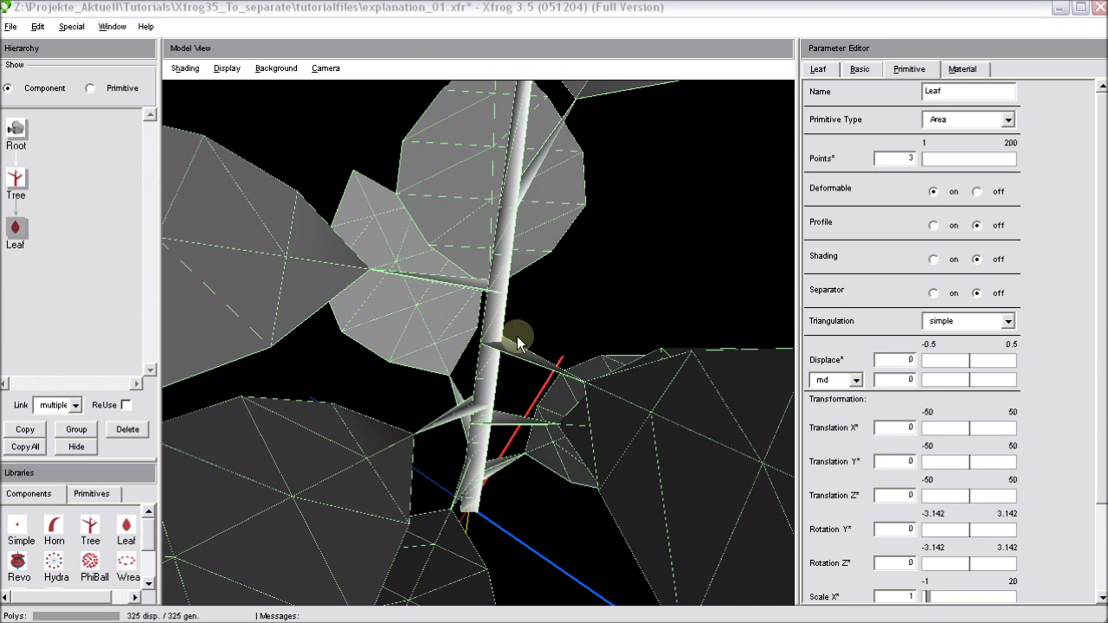
left_click(961, 71)
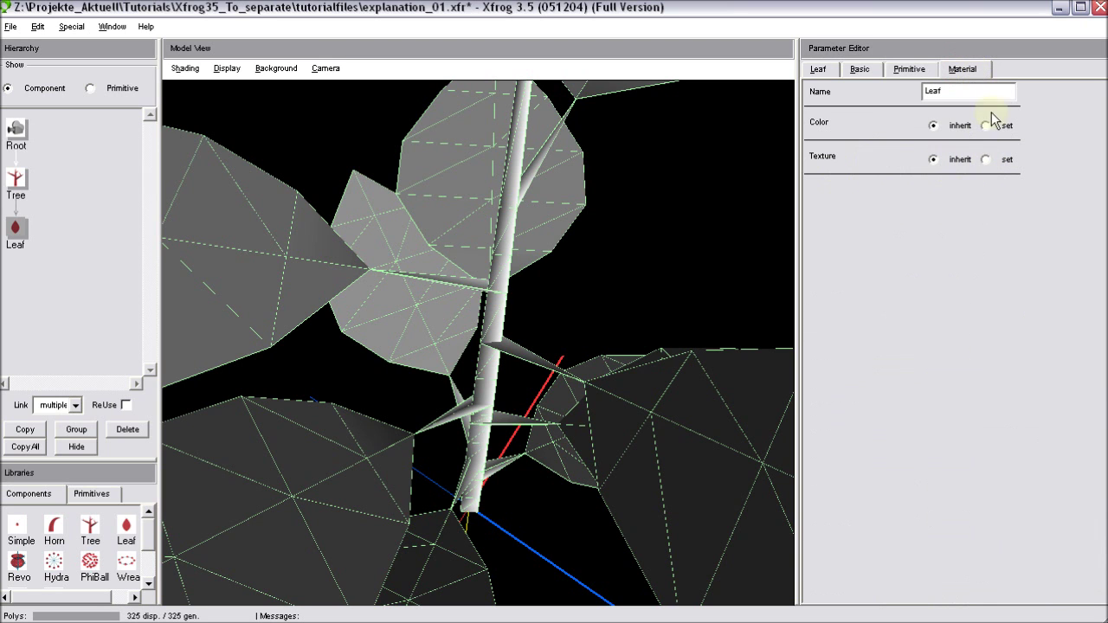
left_click(986, 160)
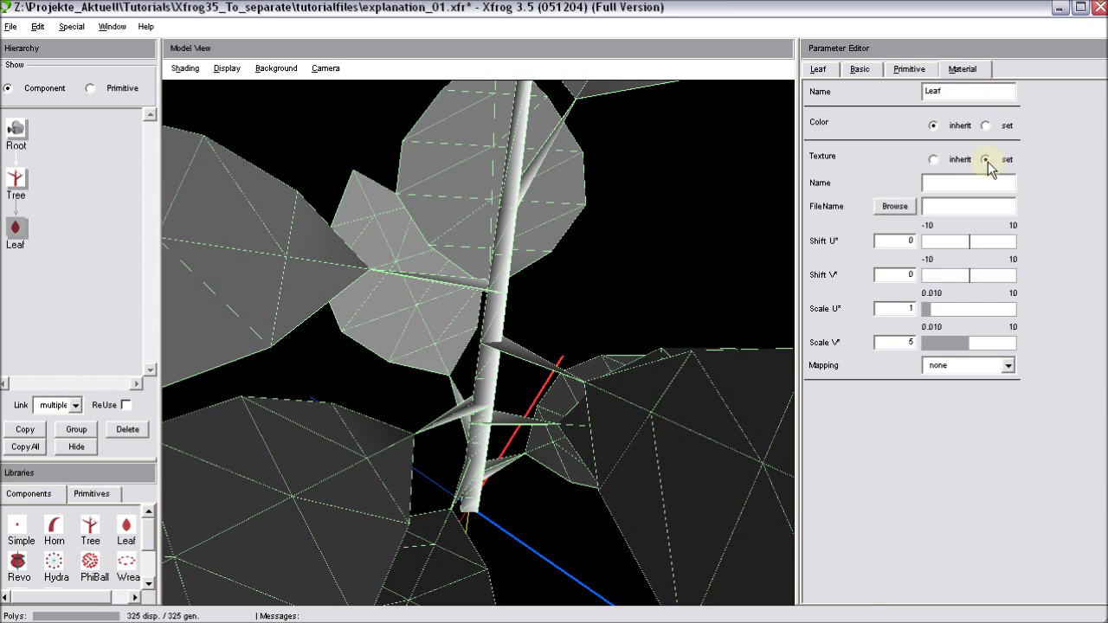
left_click(895, 206)
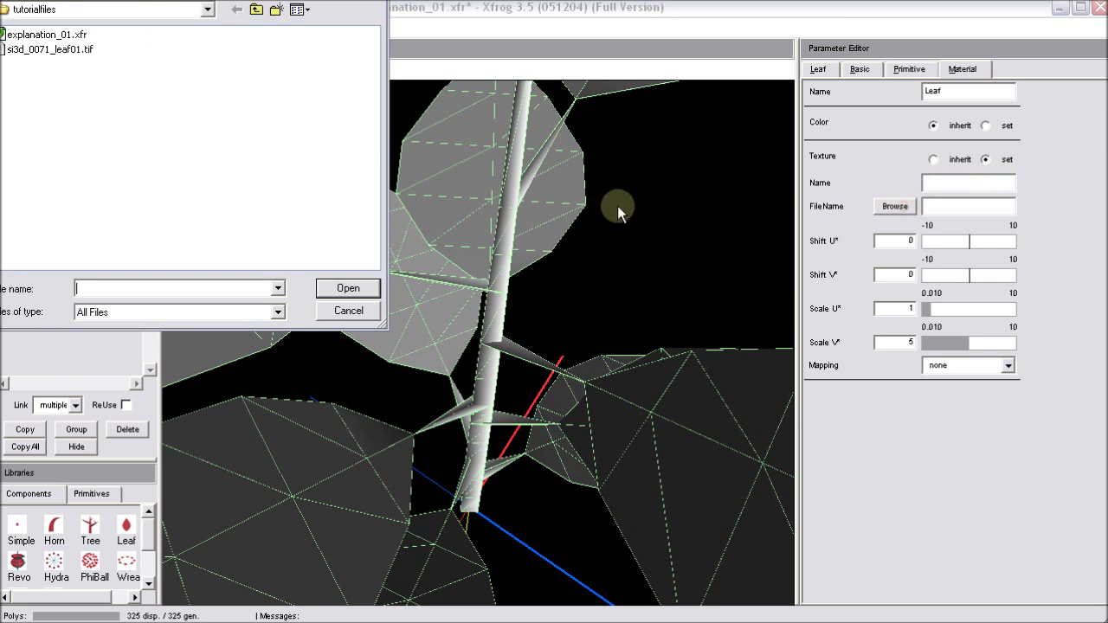
double_click(44, 50)
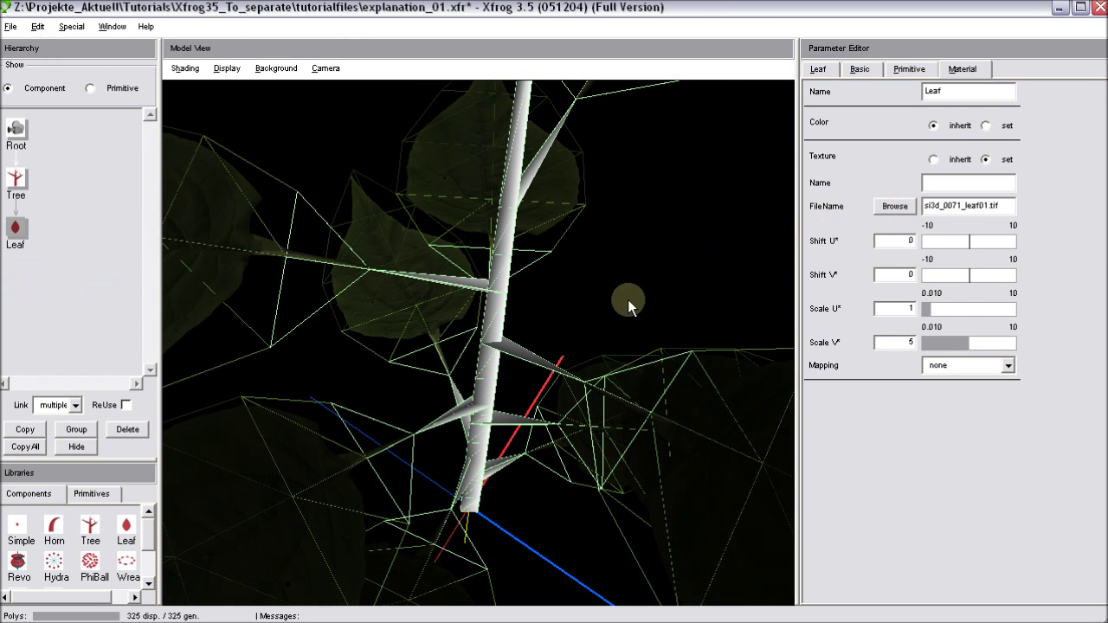
left_click_drag(623, 362, 568, 224)
left_click_drag(592, 322, 588, 307)
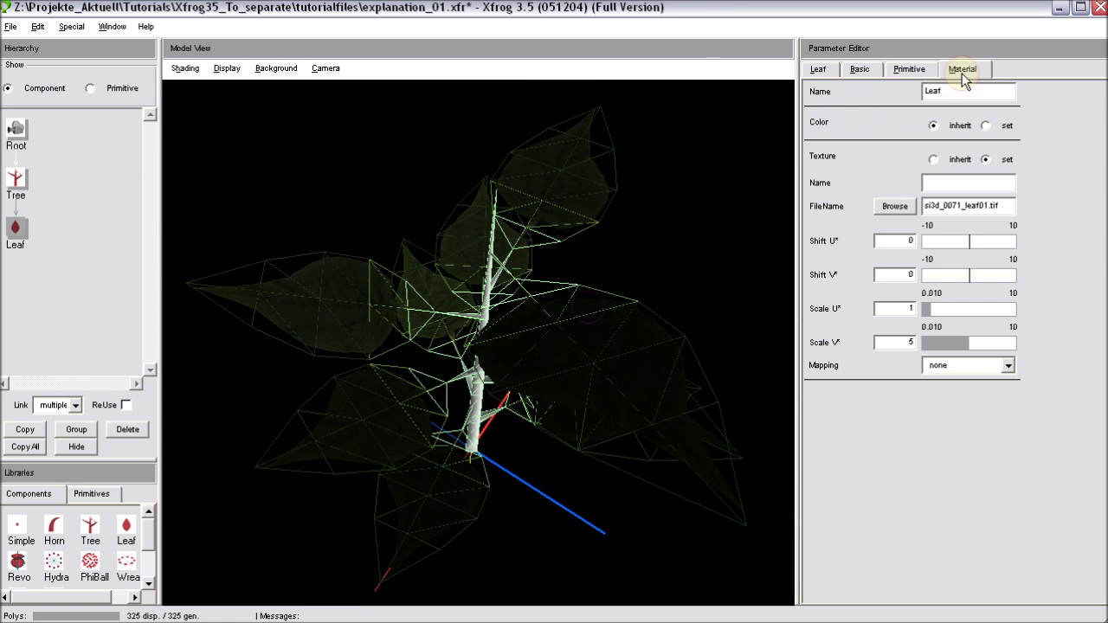
left_click(987, 126)
left_click(895, 276)
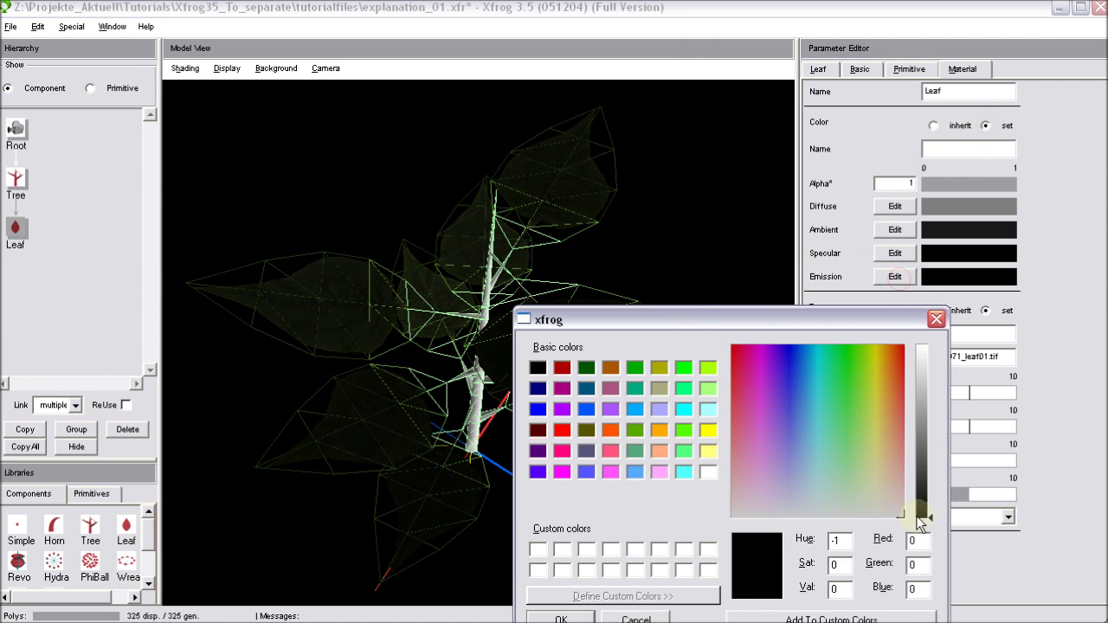
left_click_drag(935, 522, 923, 407)
left_click(561, 620)
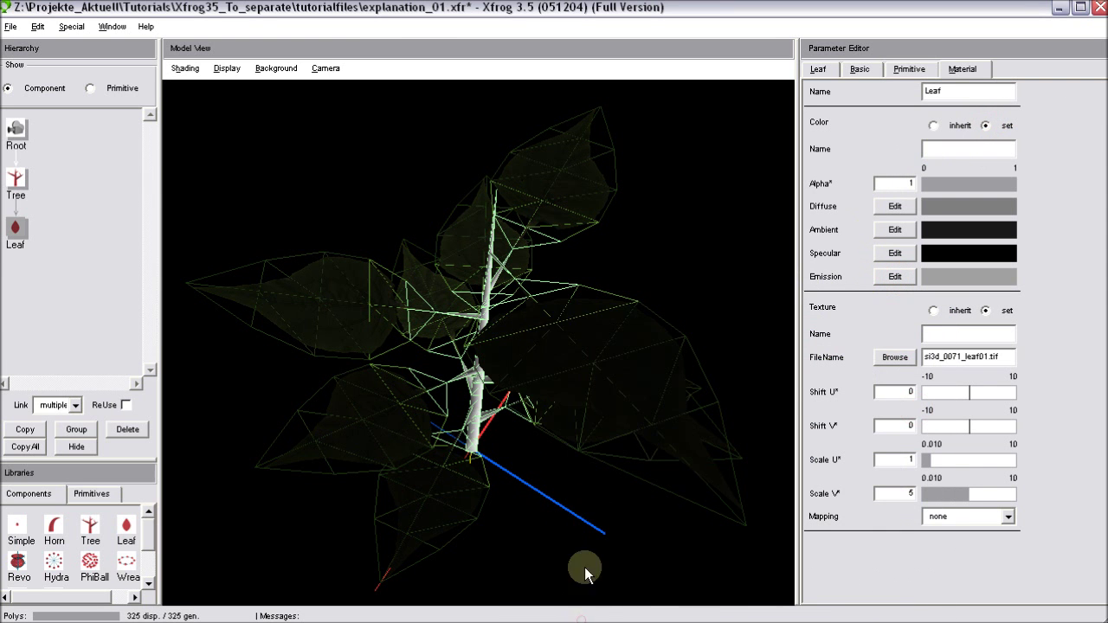
left_click_drag(736, 401, 609, 420)
left_click_drag(610, 535, 541, 317)
left_click_drag(542, 363, 642, 318)
left_click_drag(719, 382, 627, 350)
left_click_drag(514, 262, 711, 472)
left_click_drag(483, 360, 604, 502)
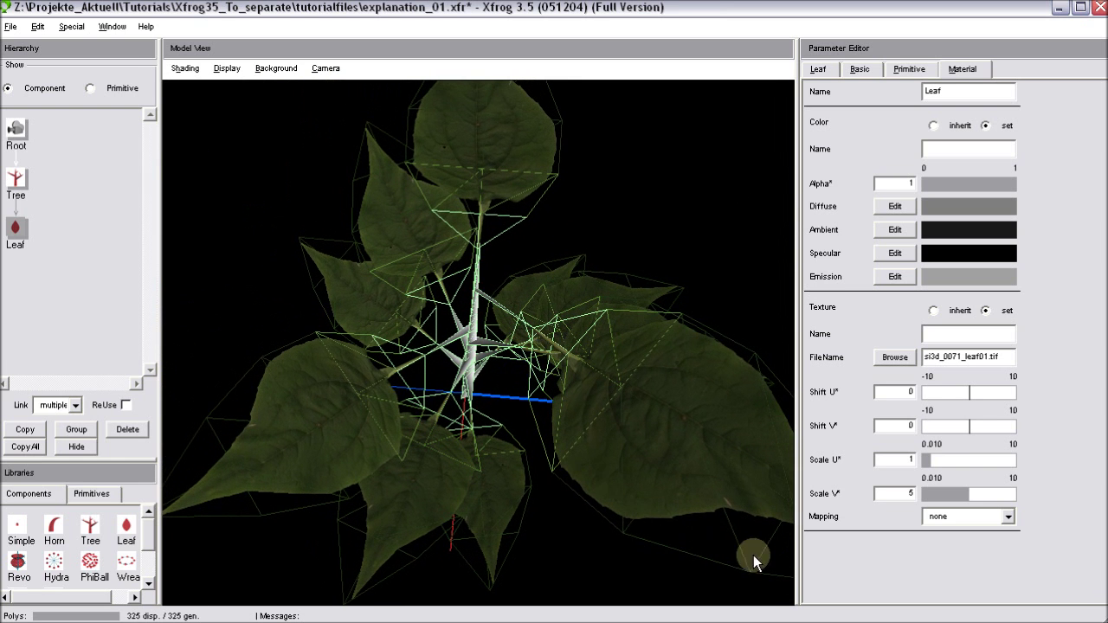
left_click_drag(721, 373, 600, 507)
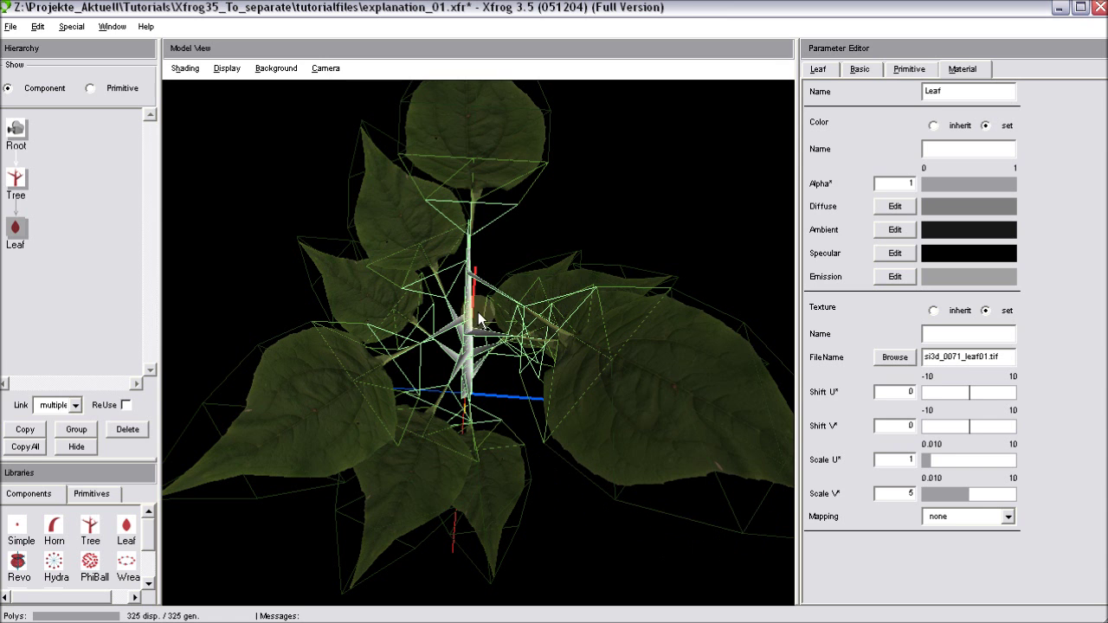
left_click_drag(706, 436, 710, 364)
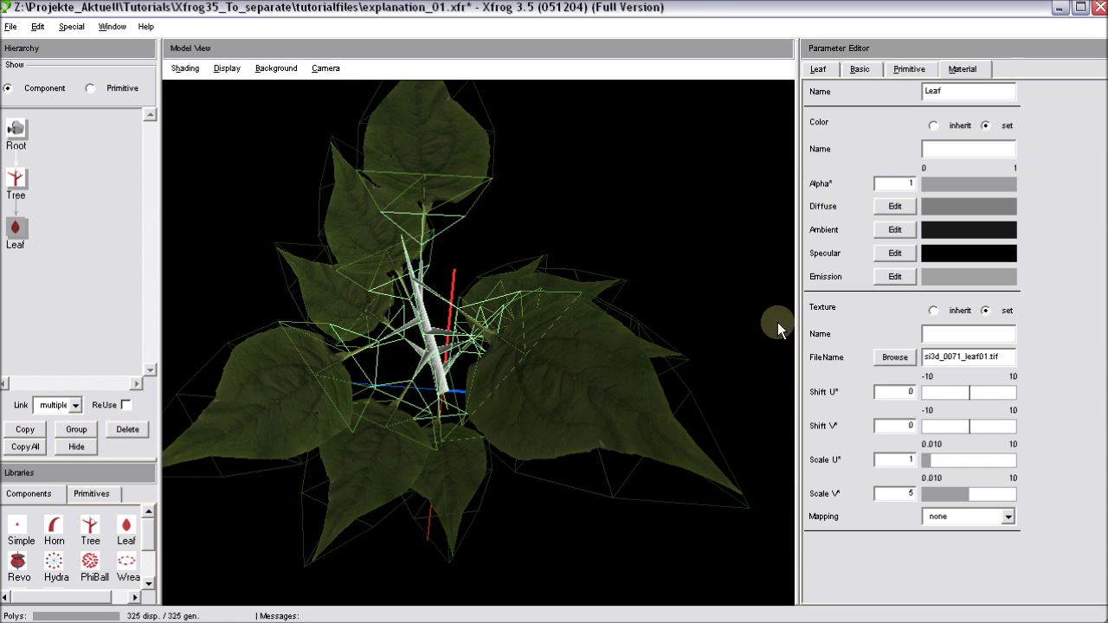
Step: Switch the leaf Shape to spline and drag the outline points outward into a broad blade
left_click(852, 73)
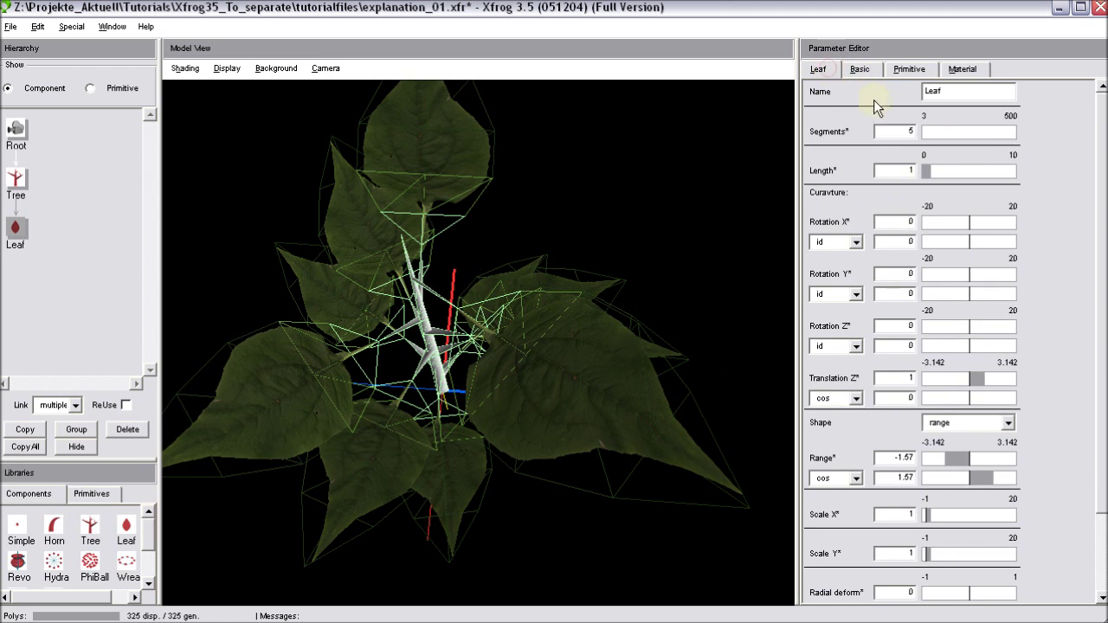
left_click(962, 429)
left_click(943, 448)
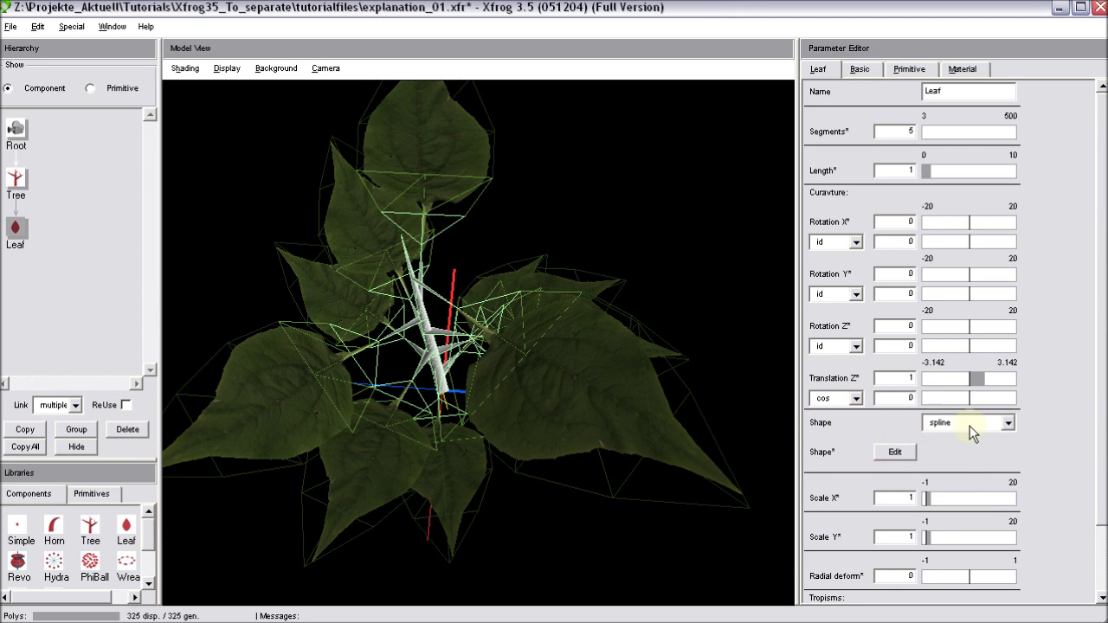
left_click(895, 452)
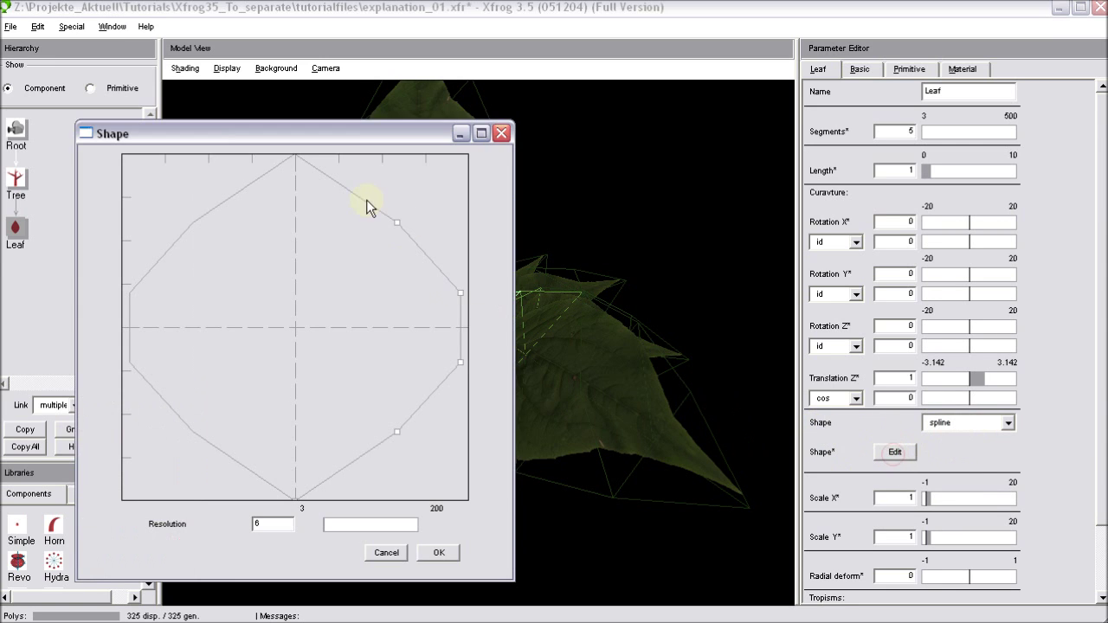
left_click_drag(396, 223, 446, 223)
left_click_drag(398, 432, 459, 432)
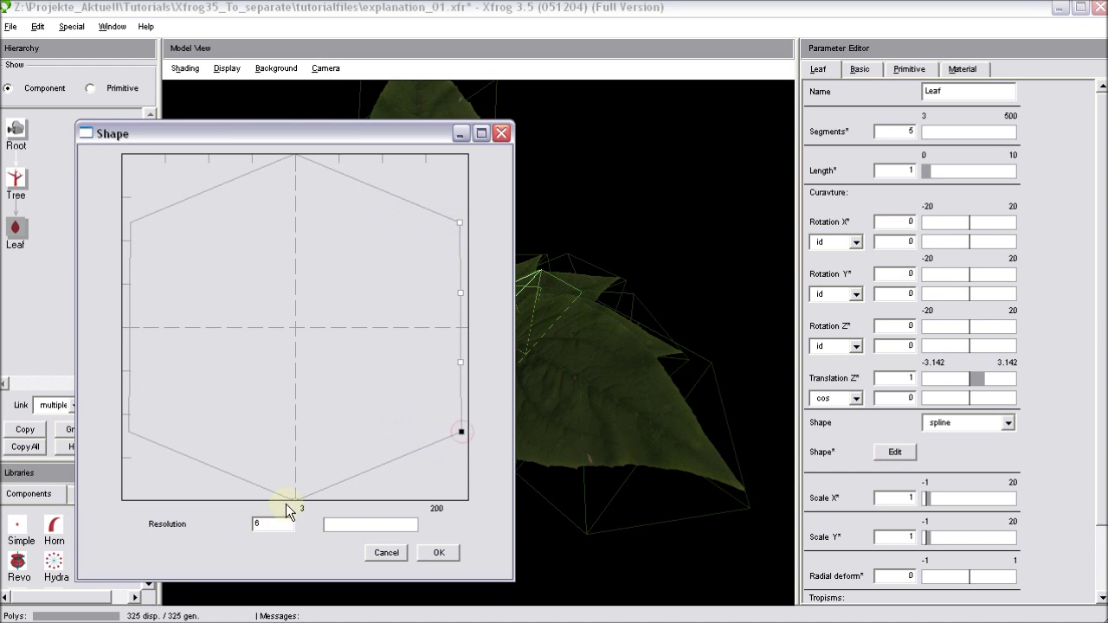
left_click_drag(288, 503, 464, 502)
left_click(440, 551)
Step: Refine the spline outline by pulling the bottom point inward for a hexagon-like leaf
left_click_drag(606, 478, 638, 346)
left_click_drag(529, 403, 444, 369)
left_click_drag(528, 407, 600, 421)
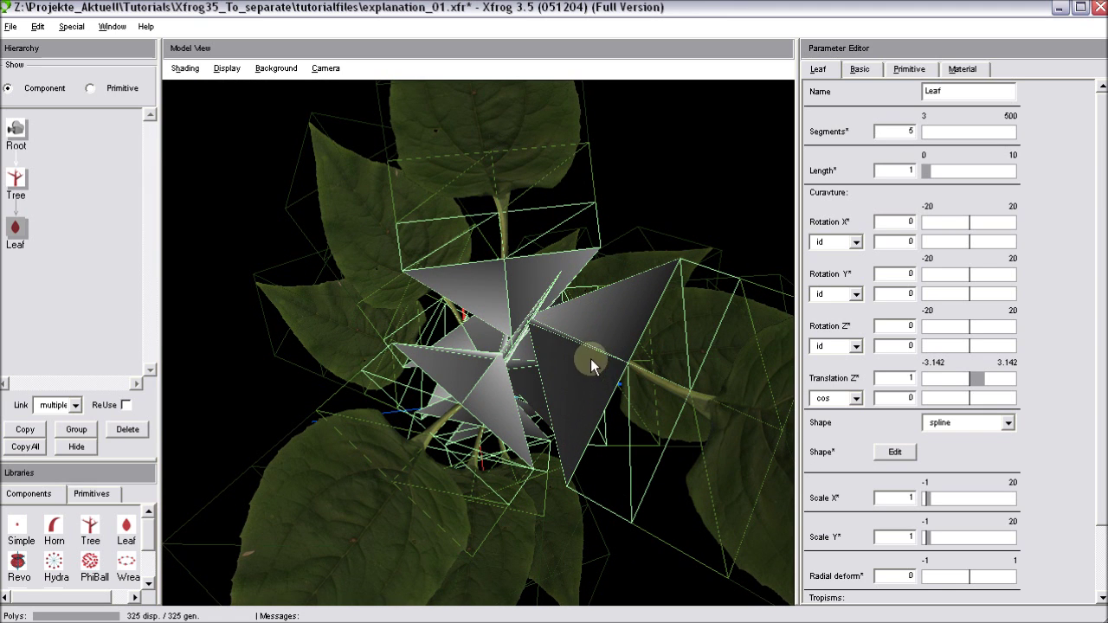
left_click_drag(702, 409, 703, 360)
left_click(895, 452)
left_click_drag(380, 132, 917, 97)
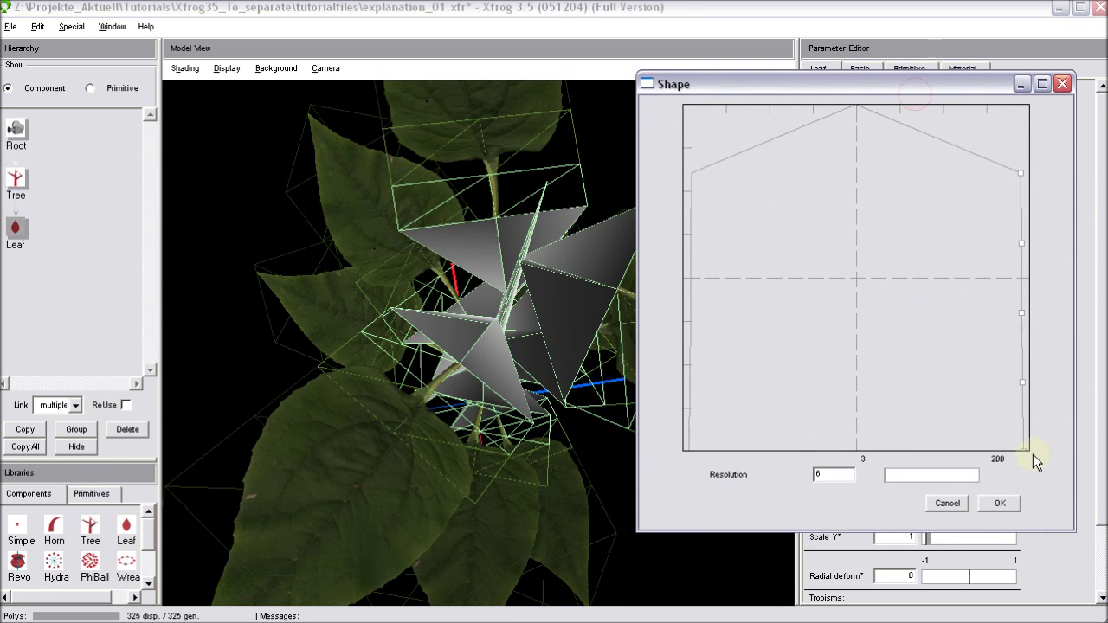
mouse_move(1030, 454)
left_mouse_down()
mouse_move(860, 450)
mouse_move(1019, 449)
left_mouse_up()
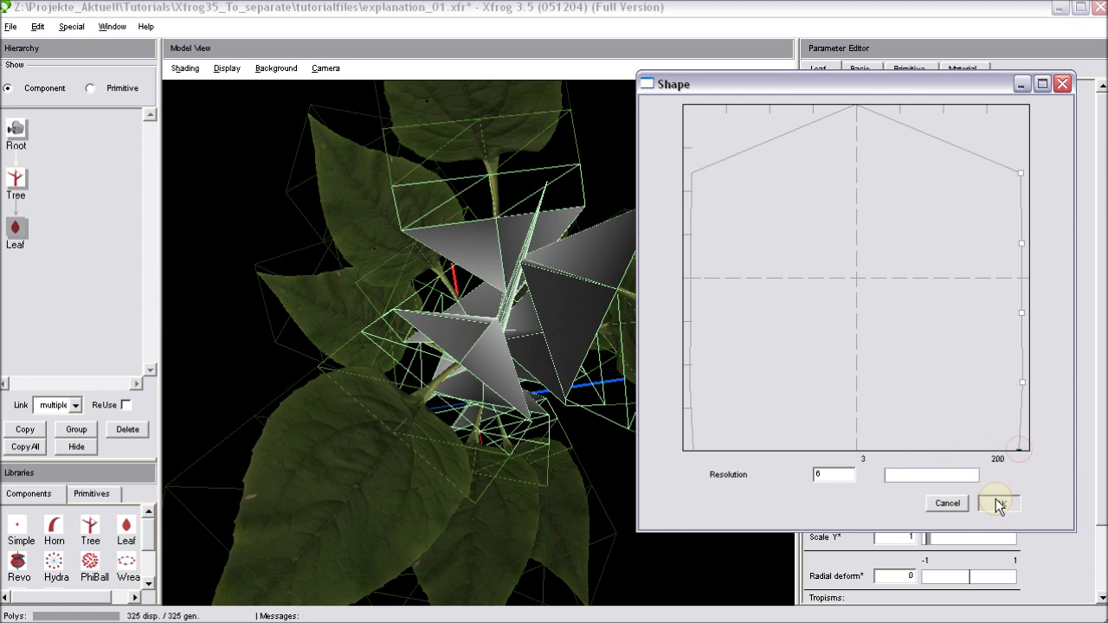
left_click(1000, 503)
left_click_drag(533, 301, 557, 340)
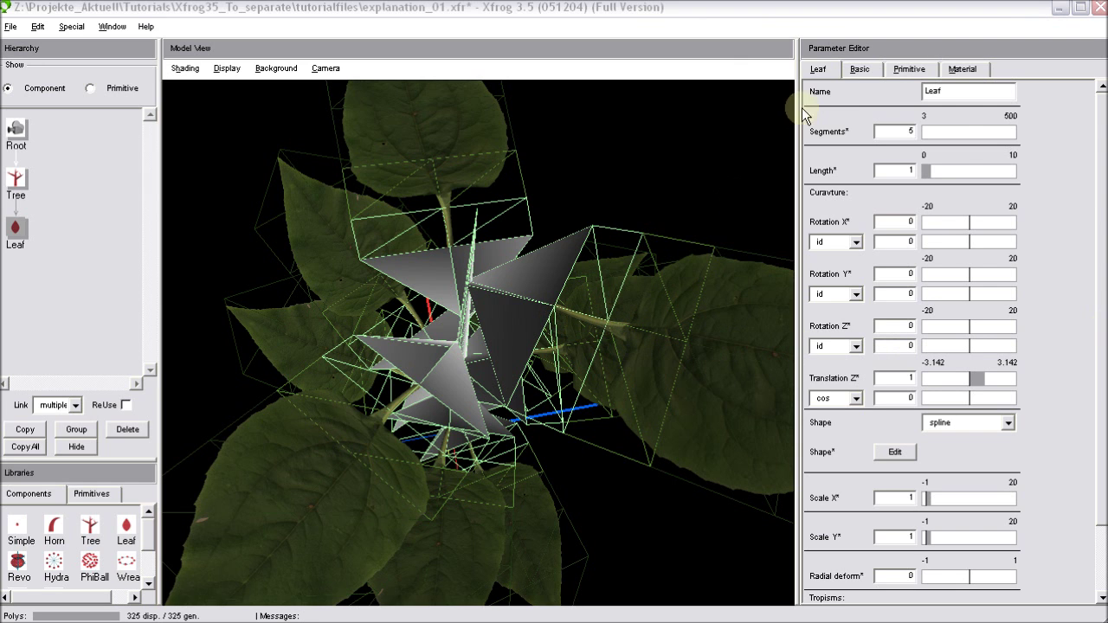
Step: Set the leaves' Translation Z to 0 and orbit to view them gathered at the stem
left_click(859, 71)
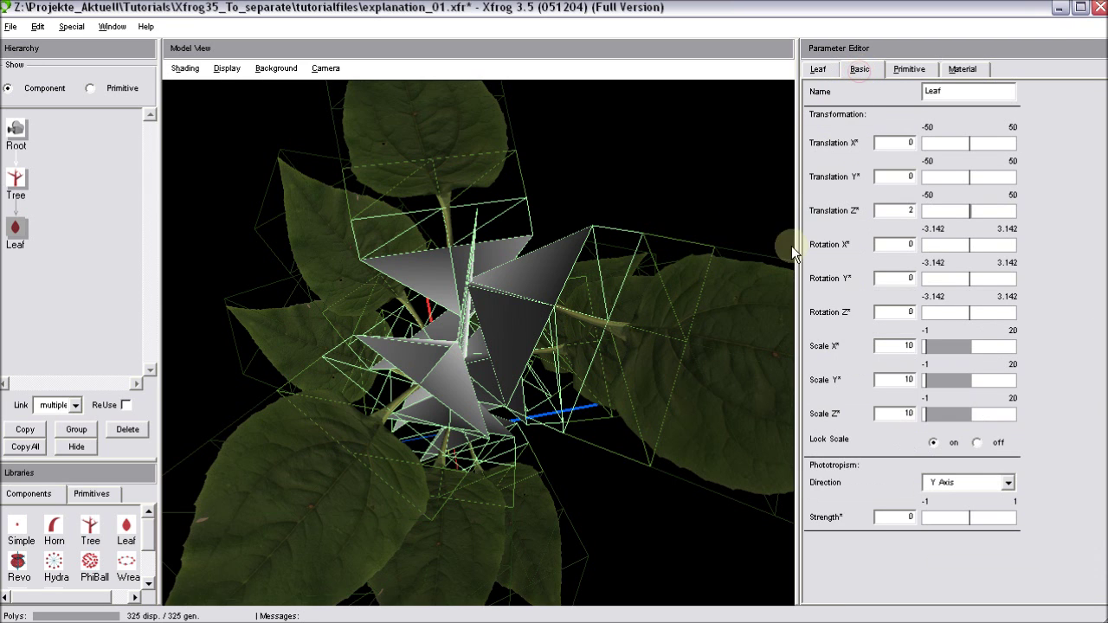
double_click(883, 211)
key("Return")
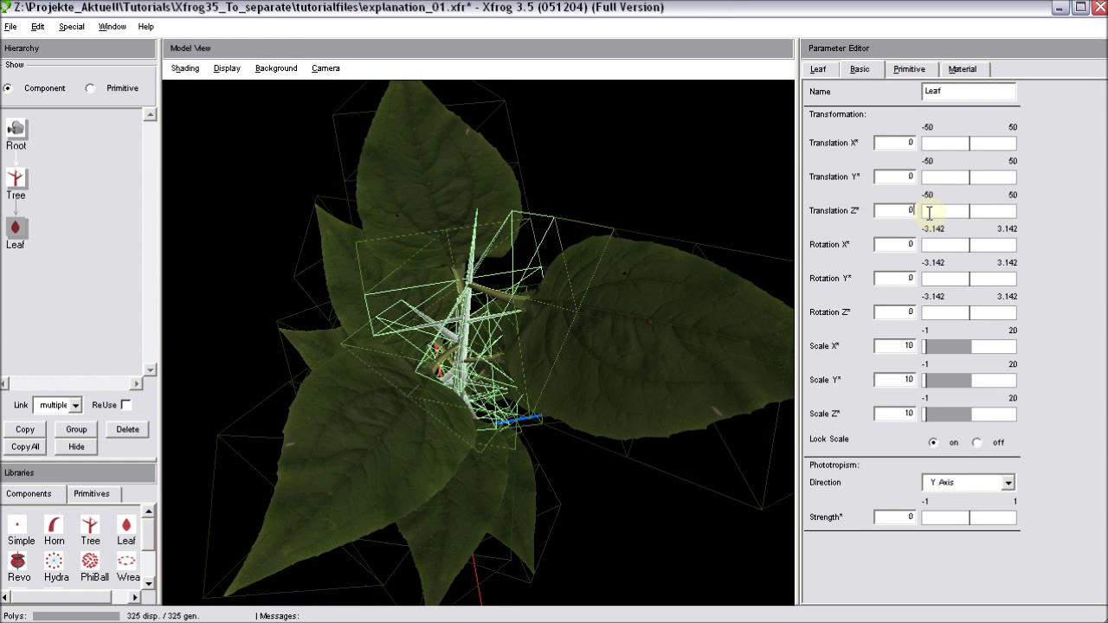
middle_click_drag(506, 299, 539, 387)
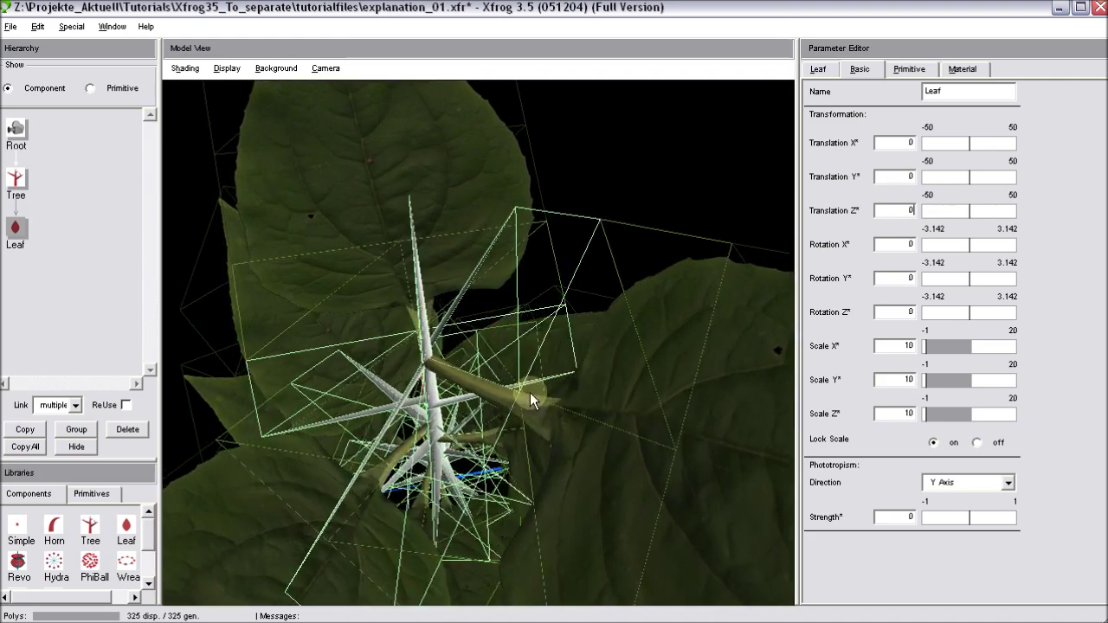
left_click_drag(539, 388, 448, 381)
mouse_move(438, 331)
middle_mouse_down()
mouse_move(448, 386)
mouse_move(444, 349)
middle_mouse_up()
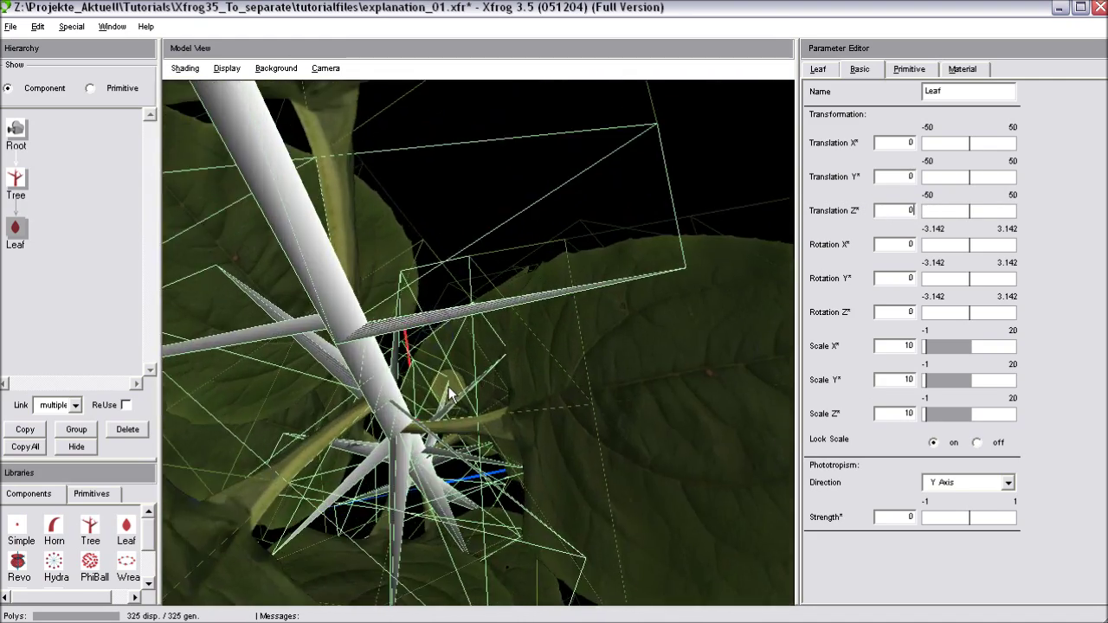
left_click_drag(445, 349, 376, 352)
left_click_drag(411, 264, 453, 338)
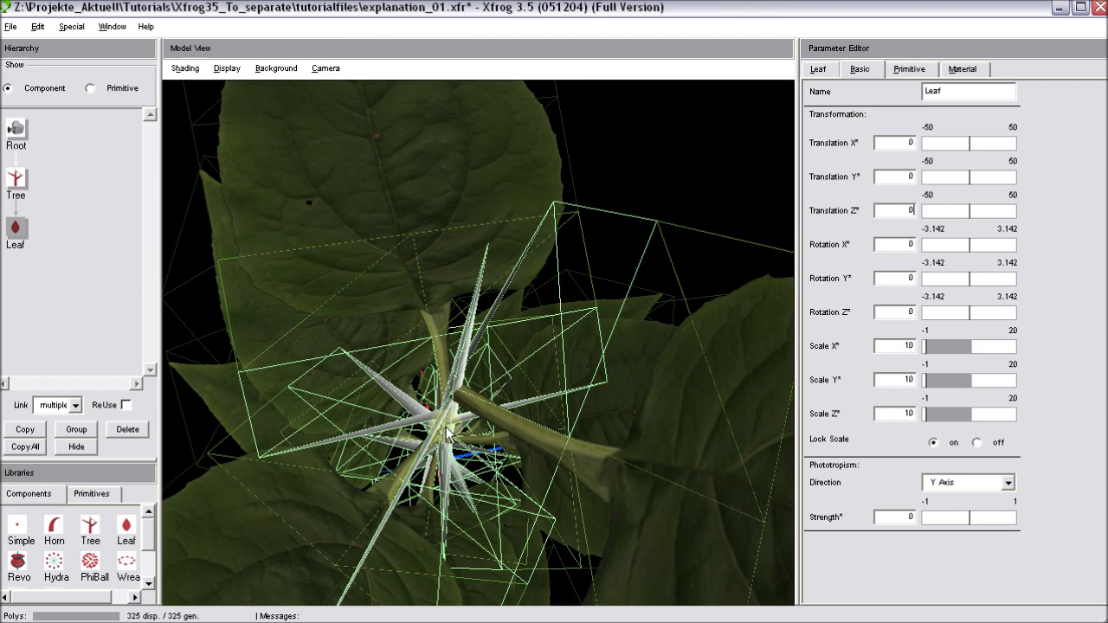
left_click_drag(433, 413, 463, 418)
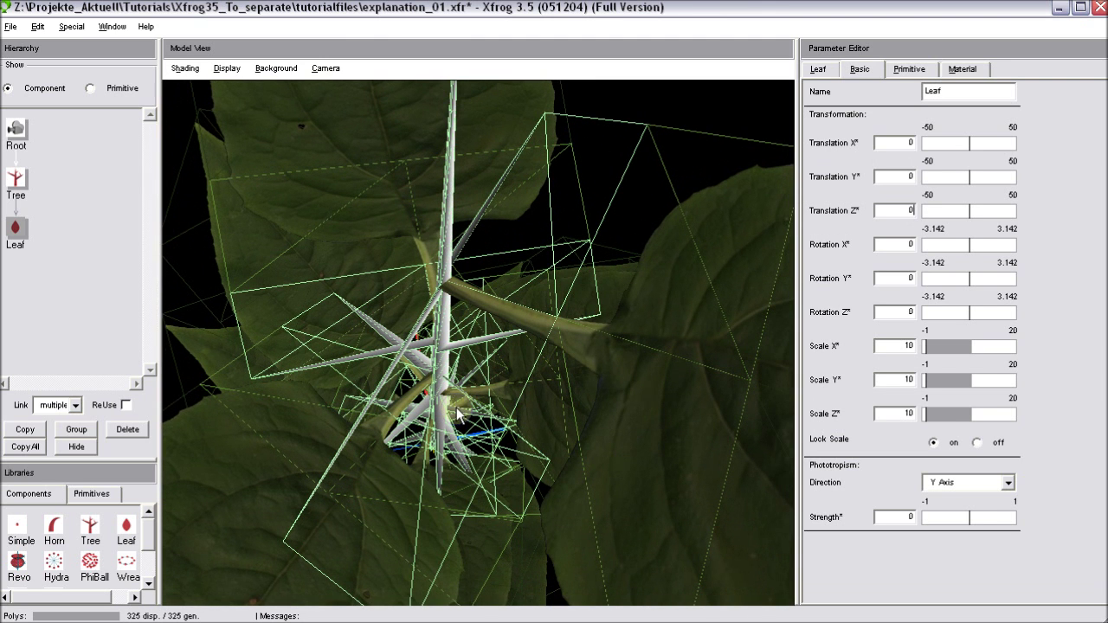
left_click_drag(495, 364, 502, 385)
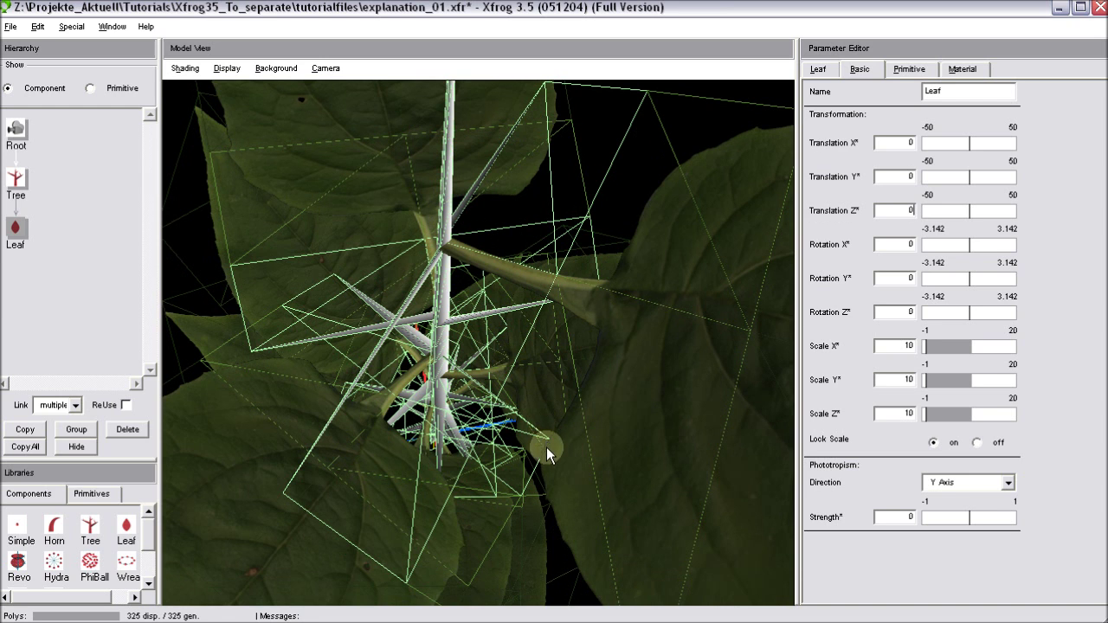
left_click(913, 69)
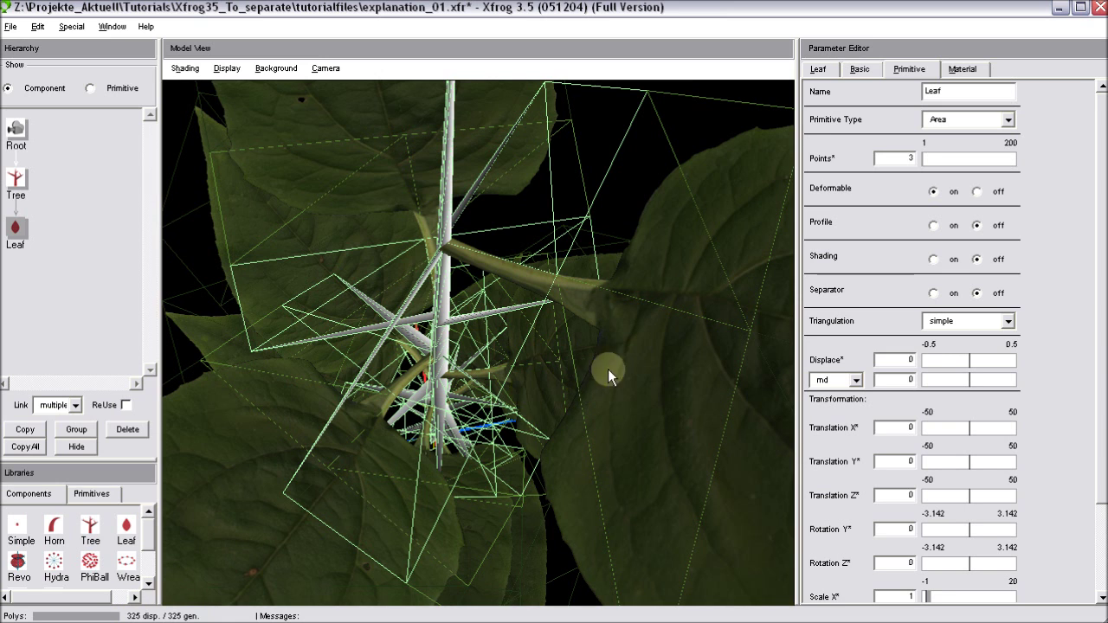
Step: Turn the leaf Separator on and hide the wireframe overlay
left_click(934, 293)
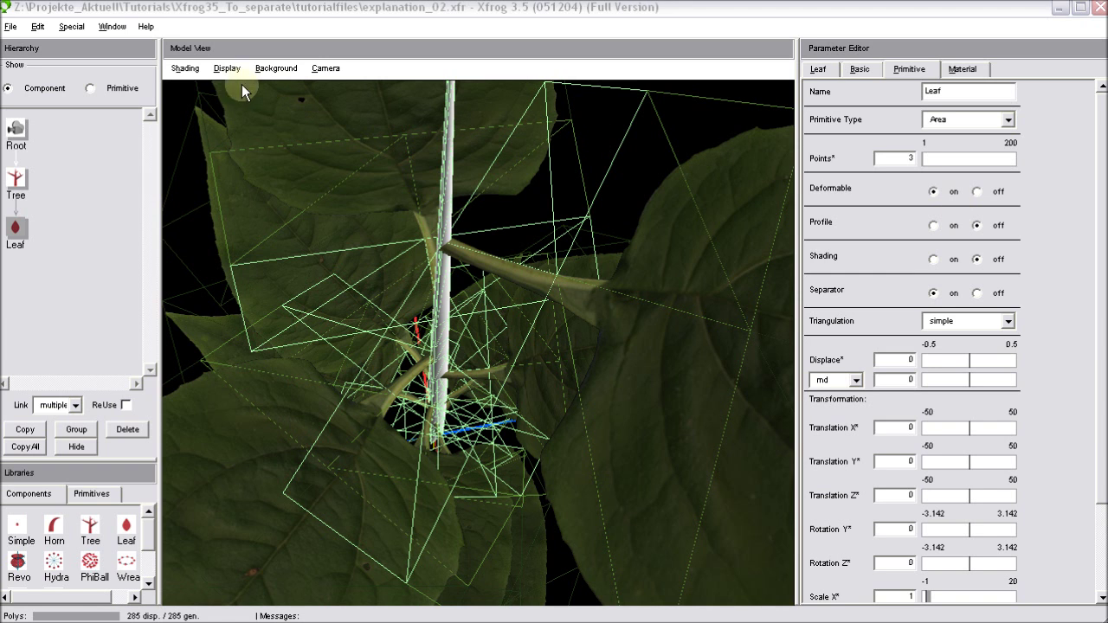
left_click(184, 68)
left_click(193, 85)
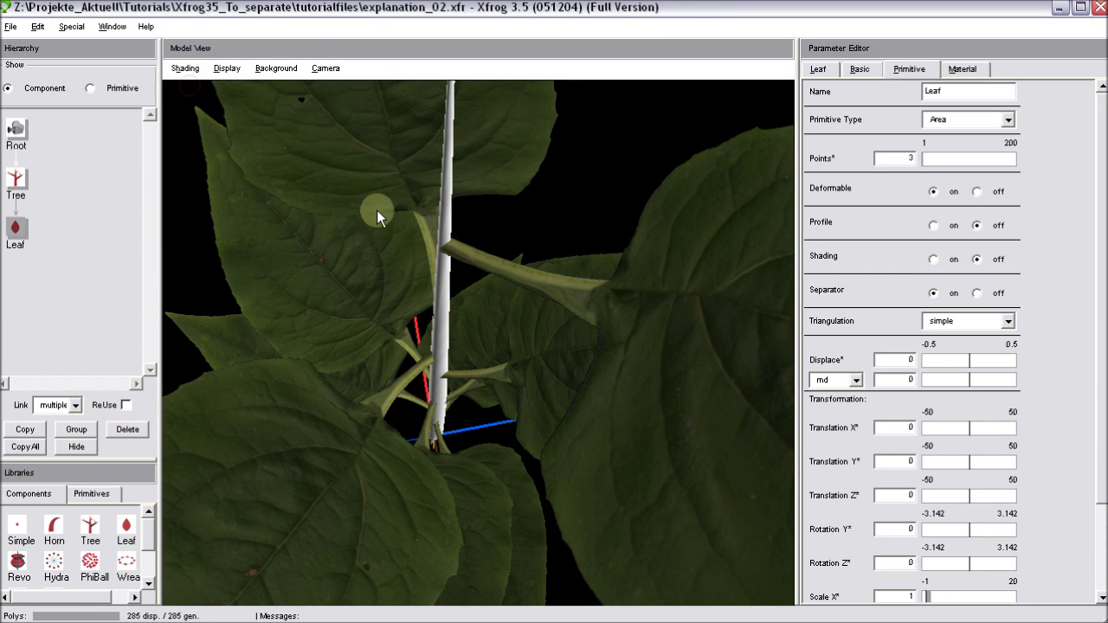
Step: Toggle Separator off and on to compare, leaving it on at 285 polygons
left_click(976, 294)
left_click(933, 294)
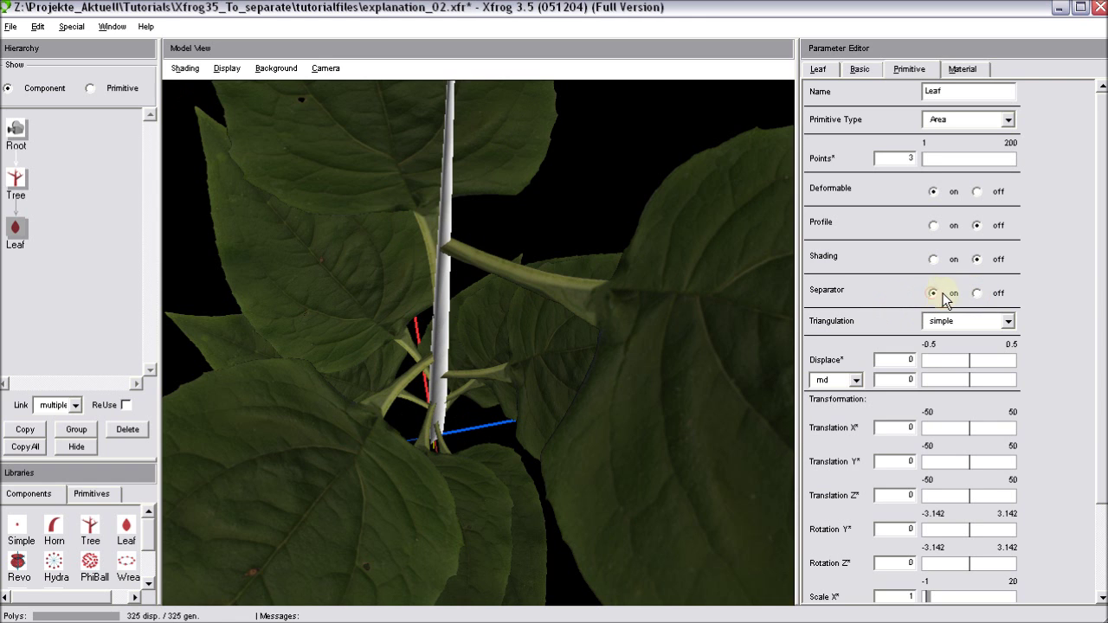
left_click(977, 294)
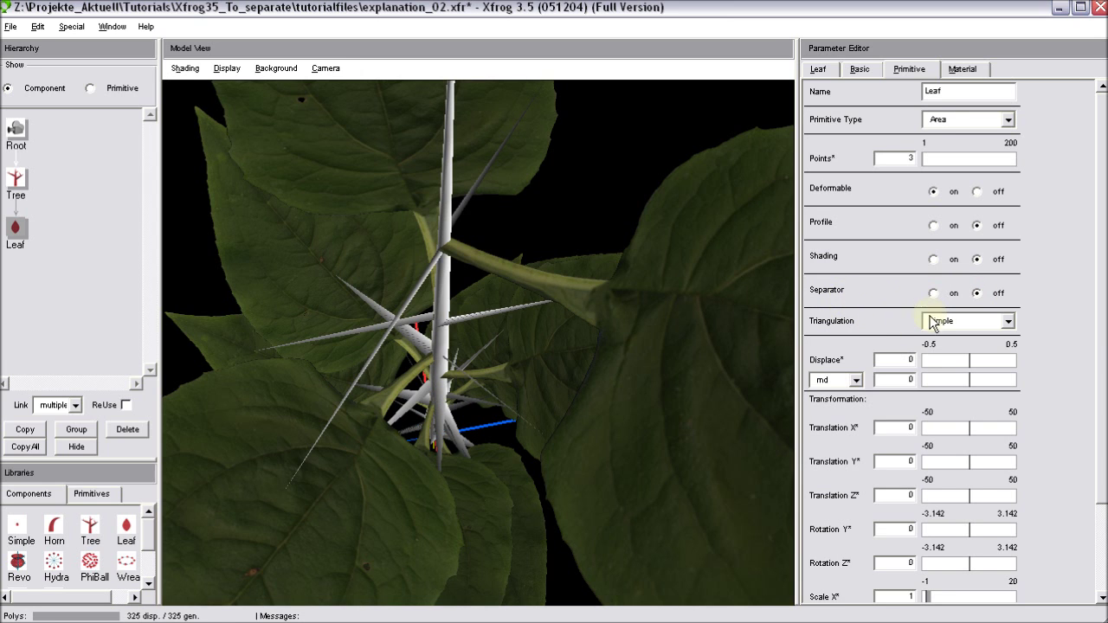
left_click(933, 294)
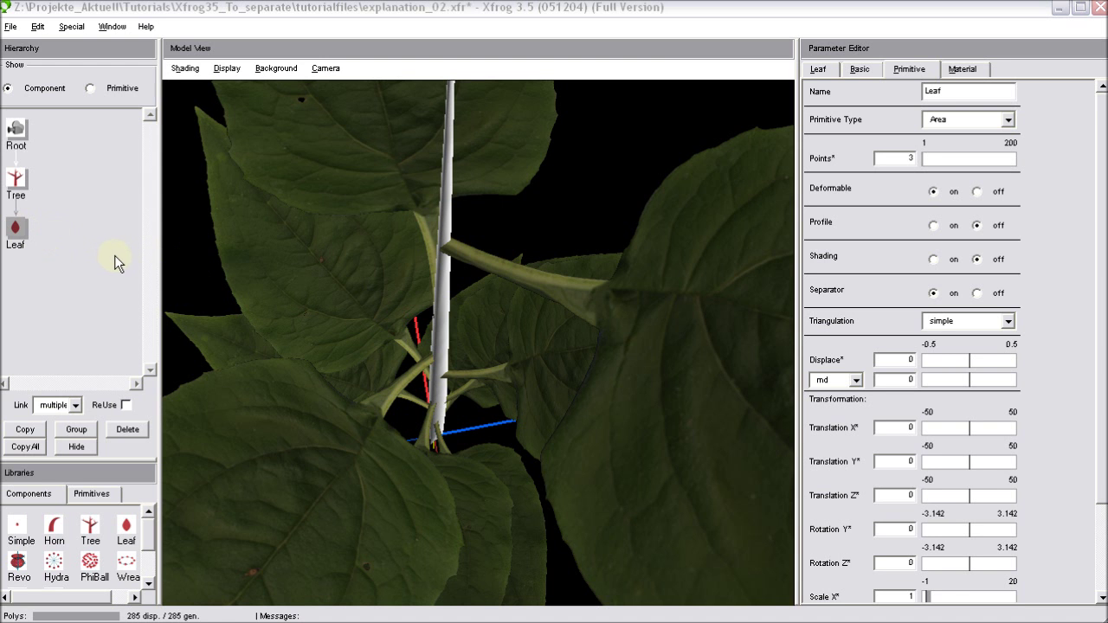
Step: Delete the Leaf component and attach a new Tree component, Tree1, under Tree
mouse_move(475, 406)
middle_mouse_down()
mouse_move(472, 284)
mouse_move(467, 406)
middle_mouse_up()
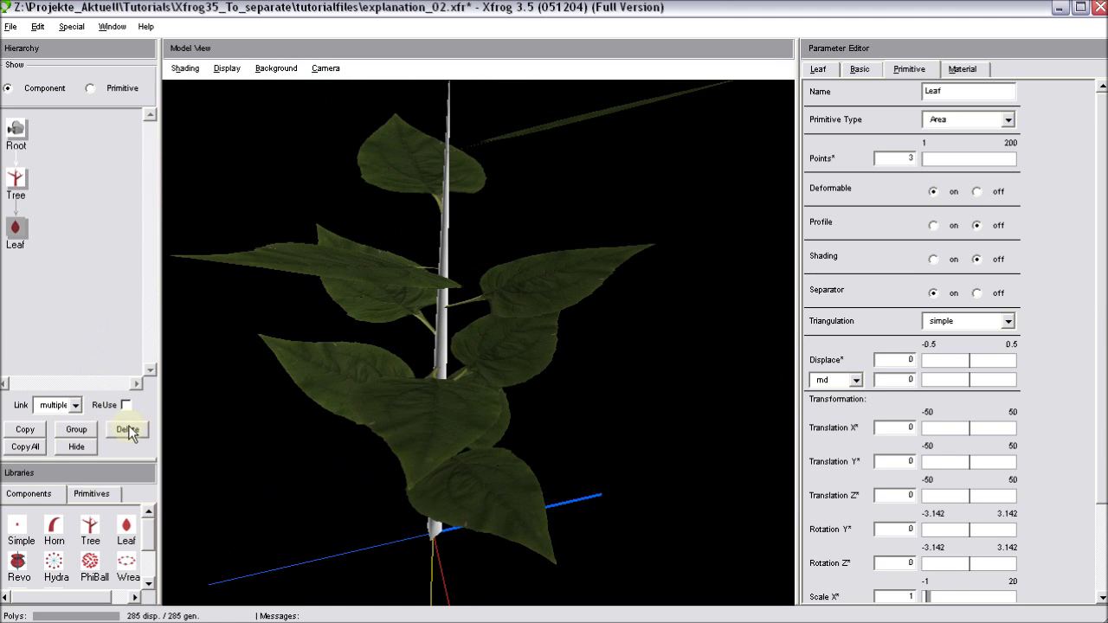
left_click(128, 429)
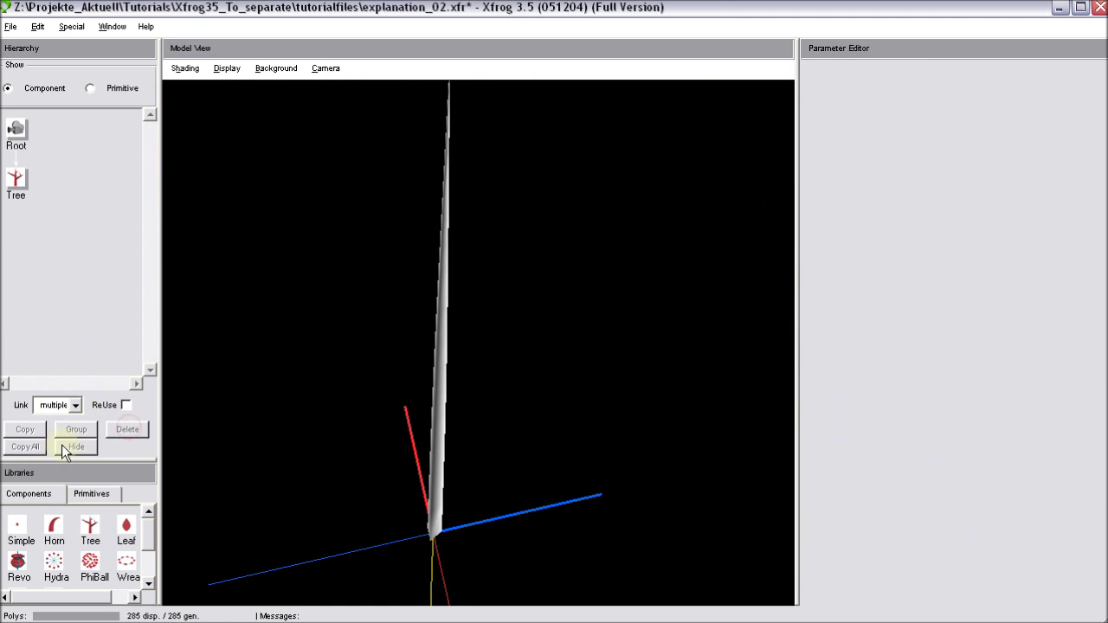
left_click_drag(50, 226, 15, 181)
left_click_drag(539, 441, 429, 547)
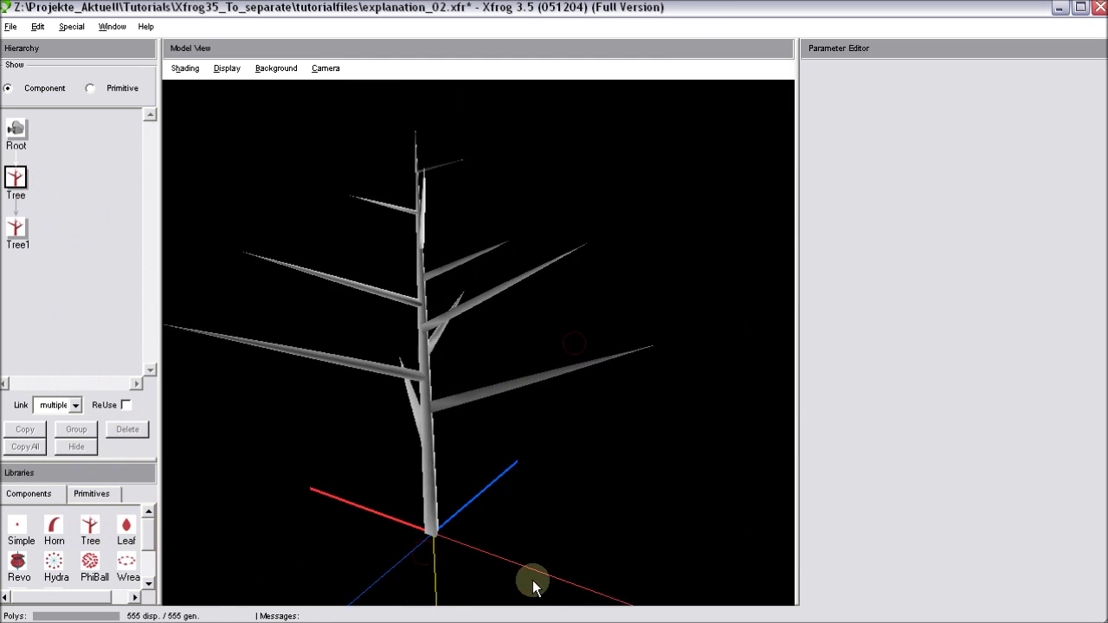
left_click_drag(533, 581, 496, 484)
Step: Set Tree1's Translation Z to 2
left_click(15, 228)
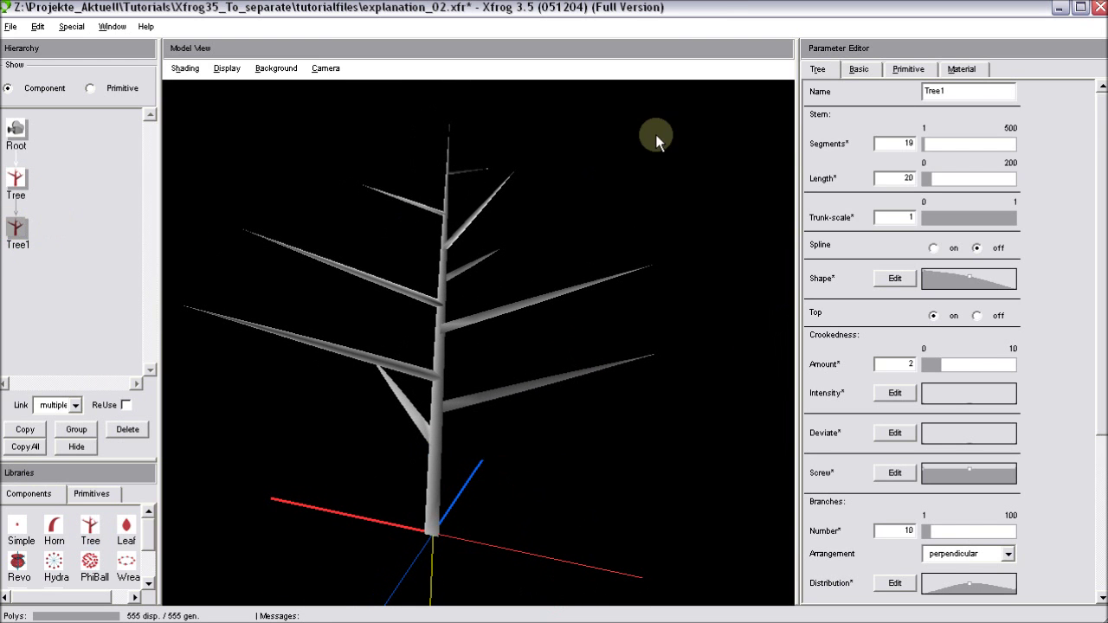
left_click(860, 68)
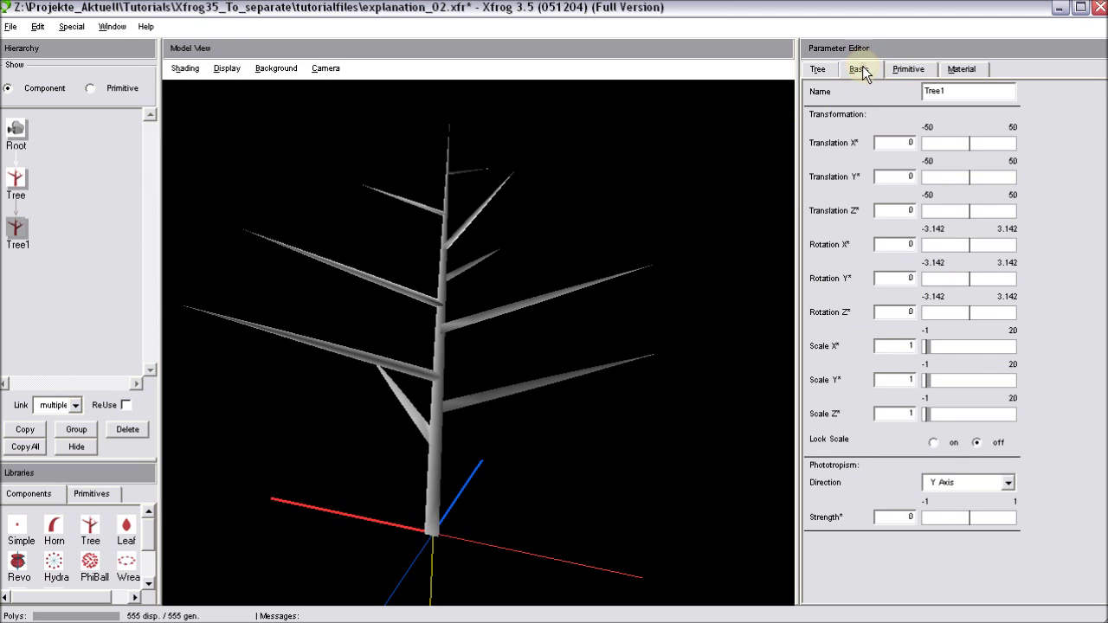
double_click(920, 211)
type("2")
key("Return")
left_click_drag(475, 549, 531, 523)
left_click_drag(465, 454, 476, 418)
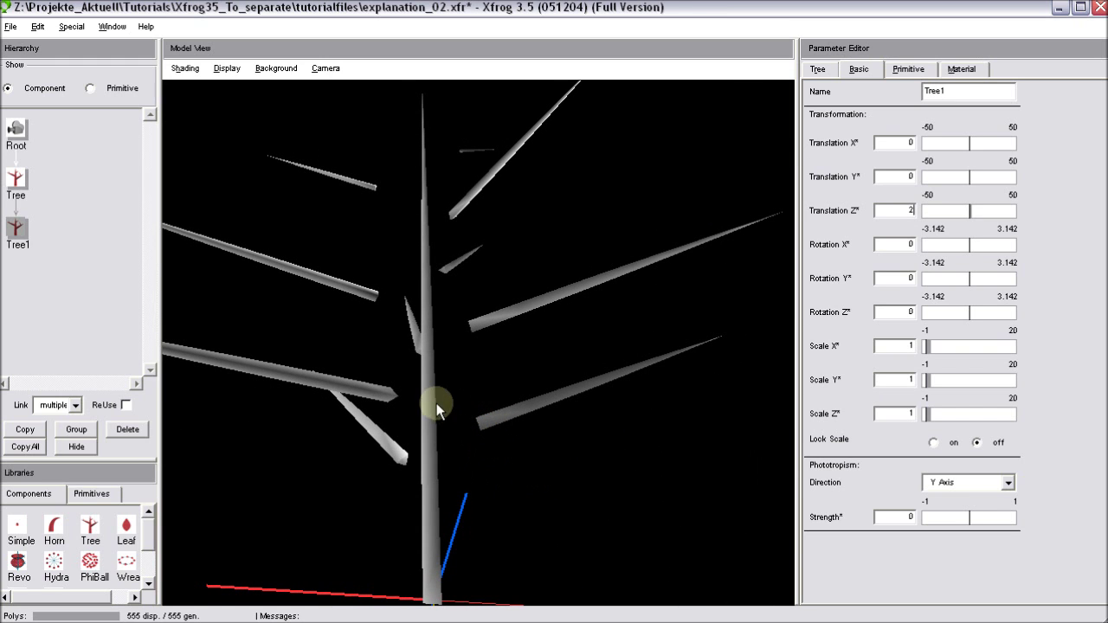
left_click(925, 73)
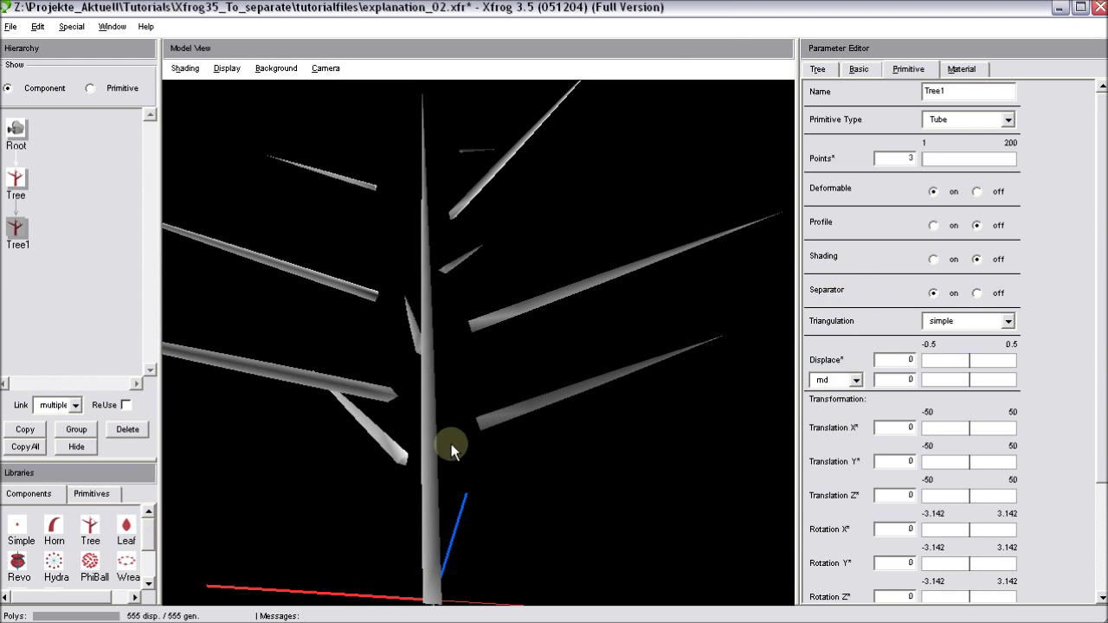
Step: Turn Tree1's Separator off and orbit around the trunk
left_click(979, 295)
mouse_move(514, 457)
left_mouse_down()
mouse_move(455, 510)
mouse_move(458, 465)
mouse_move(465, 516)
mouse_move(505, 477)
left_mouse_up()
left_click_drag(535, 418, 512, 544)
left_click_drag(491, 400, 501, 443)
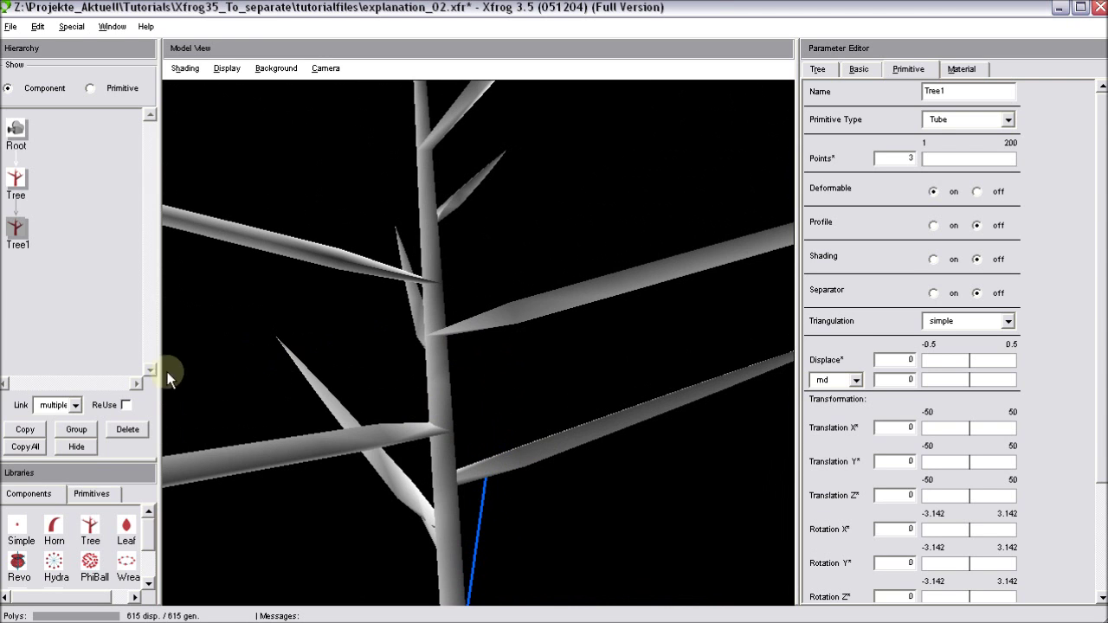
Step: Set Tree1's Translation Z to 0
left_click(861, 71)
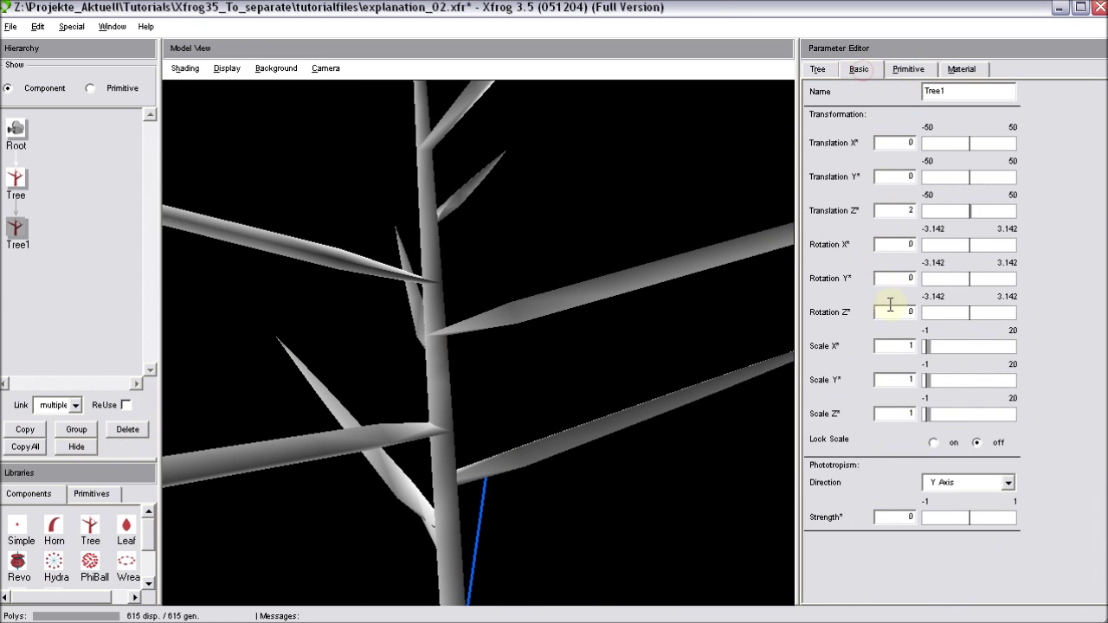
left_click_drag(892, 211, 888, 208)
double_click(889, 208)
type("0")
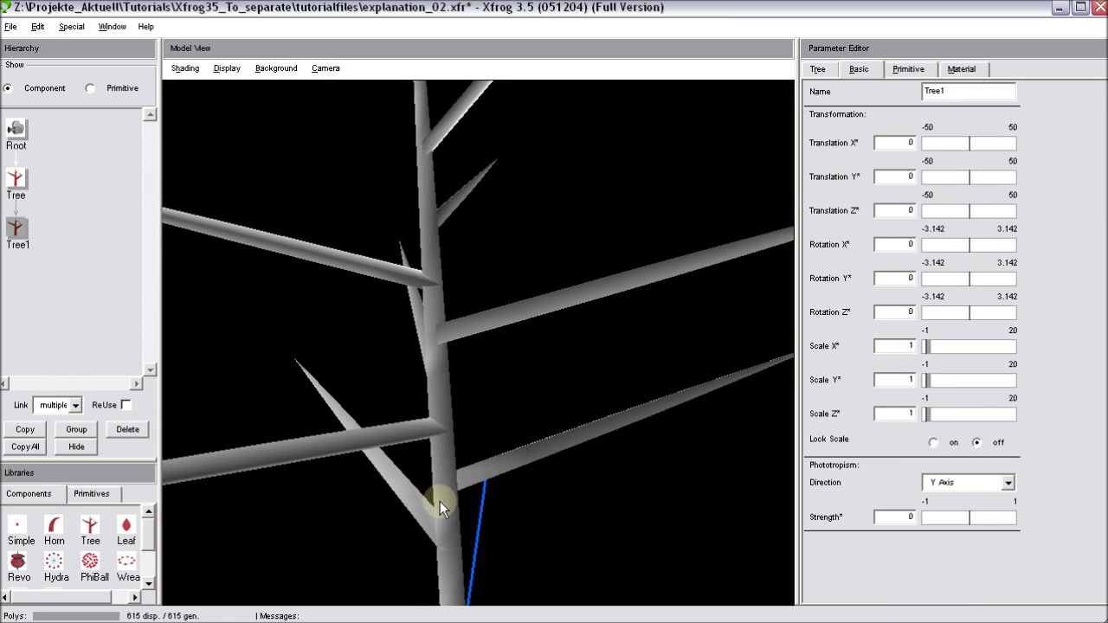
left_click_drag(440, 497, 648, 276)
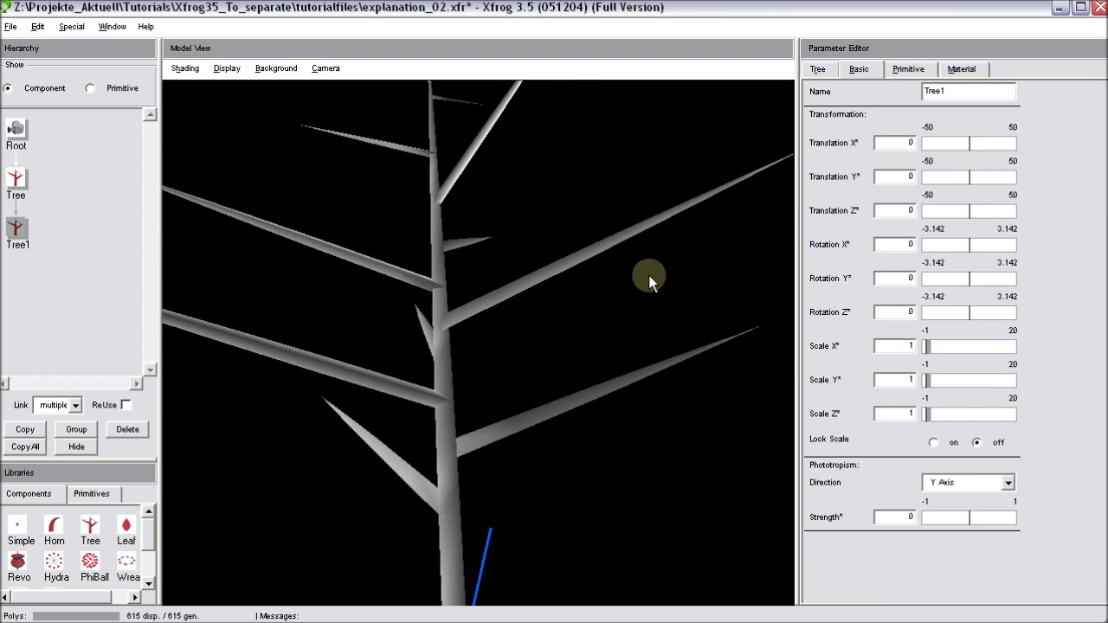
Step: Switch Tree1's Separator back on and zoom out to see the whole tree
left_click(909, 69)
left_click(933, 294)
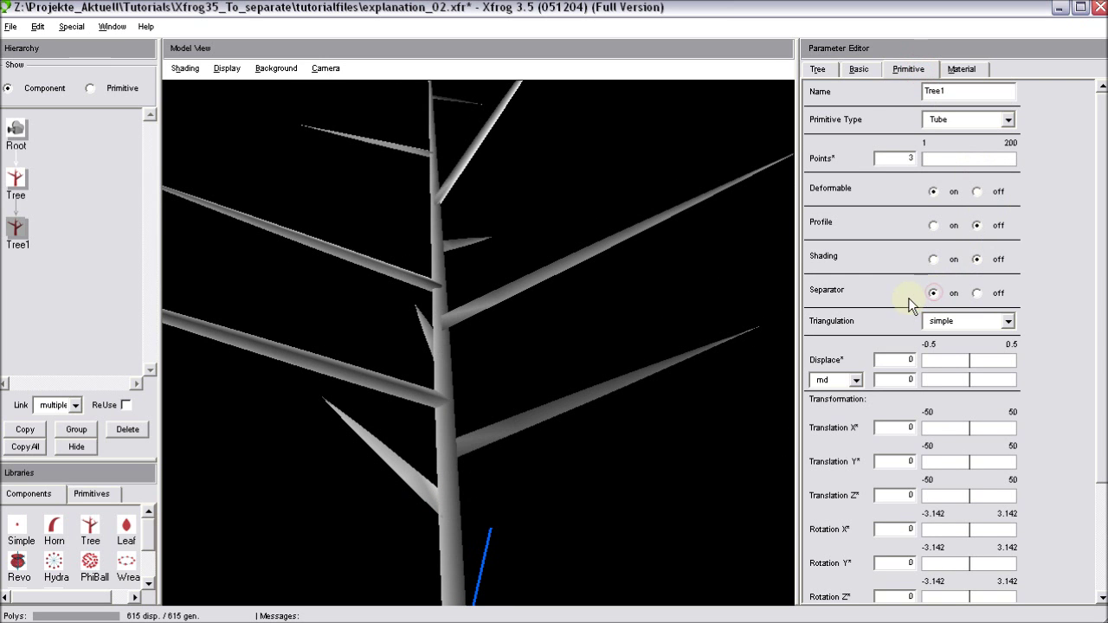
left_click_drag(561, 435, 562, 388)
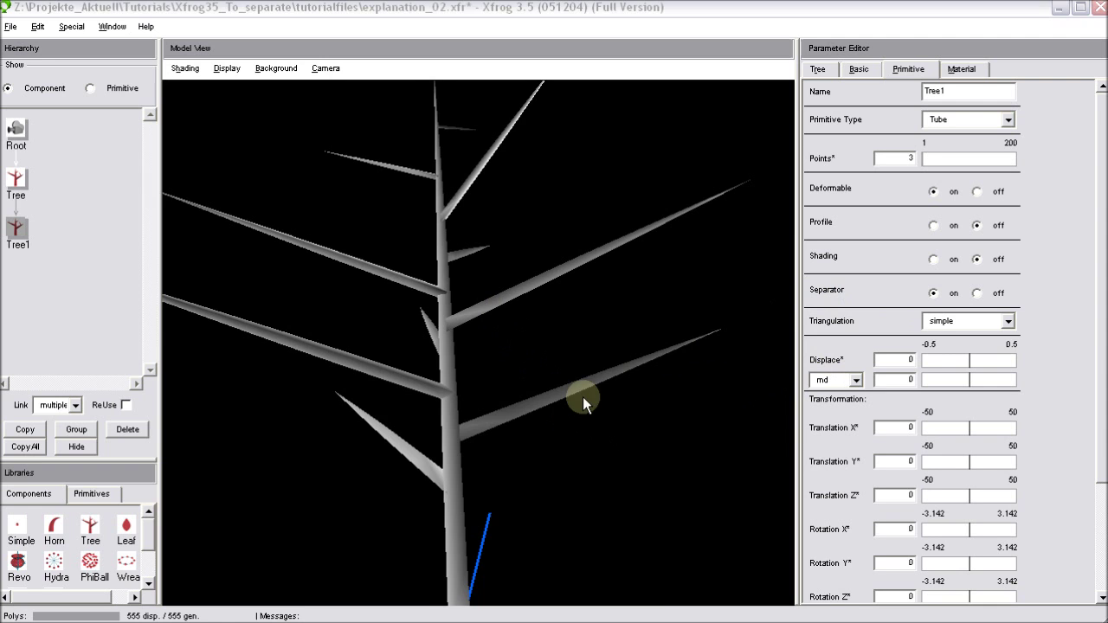
mouse_move(583, 397)
right_mouse_down()
mouse_move(590, 444)
mouse_move(585, 379)
mouse_move(587, 397)
right_mouse_up()
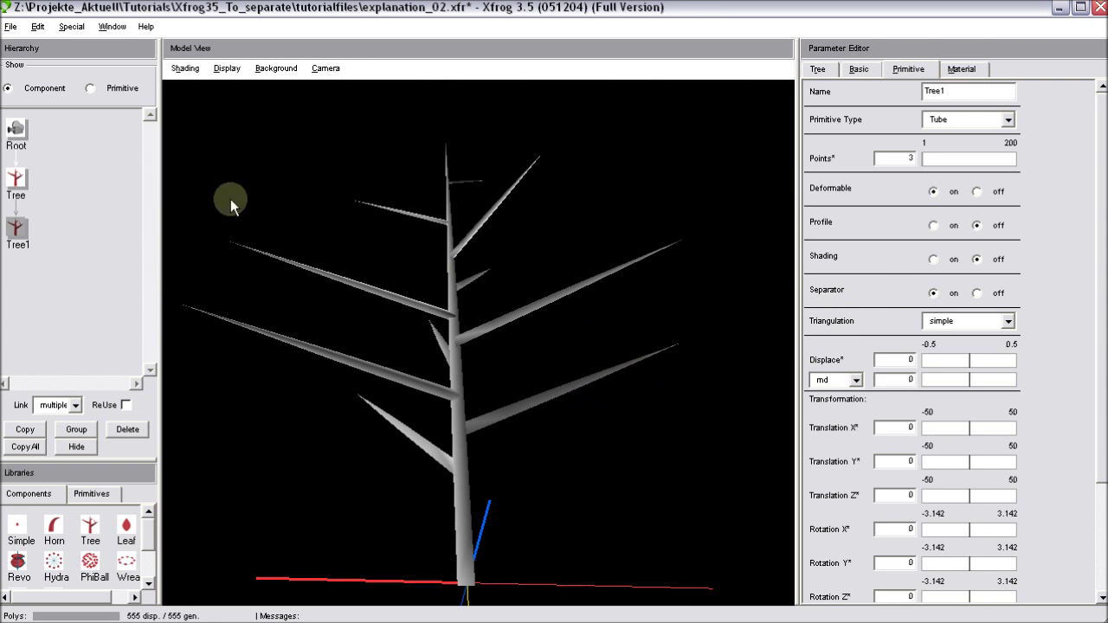
Step: Give the Tree tube 9 points and a locked scale of 2 on all axes
left_click(21, 184)
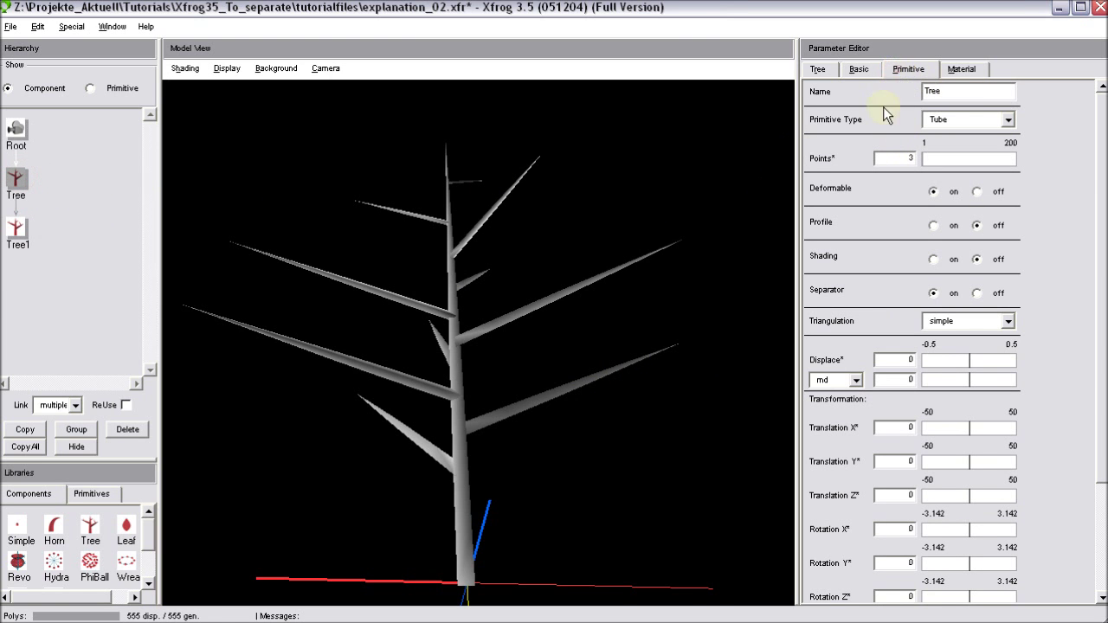
left_click_drag(668, 306, 598, 259)
left_click_drag(881, 158, 958, 167)
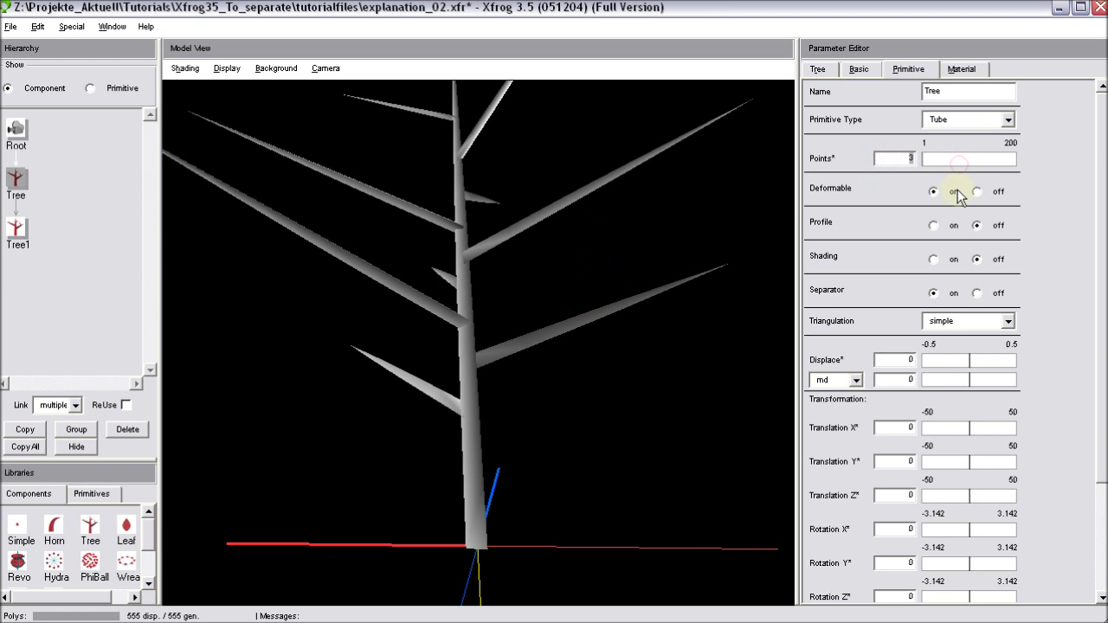
type("9")
key("Return")
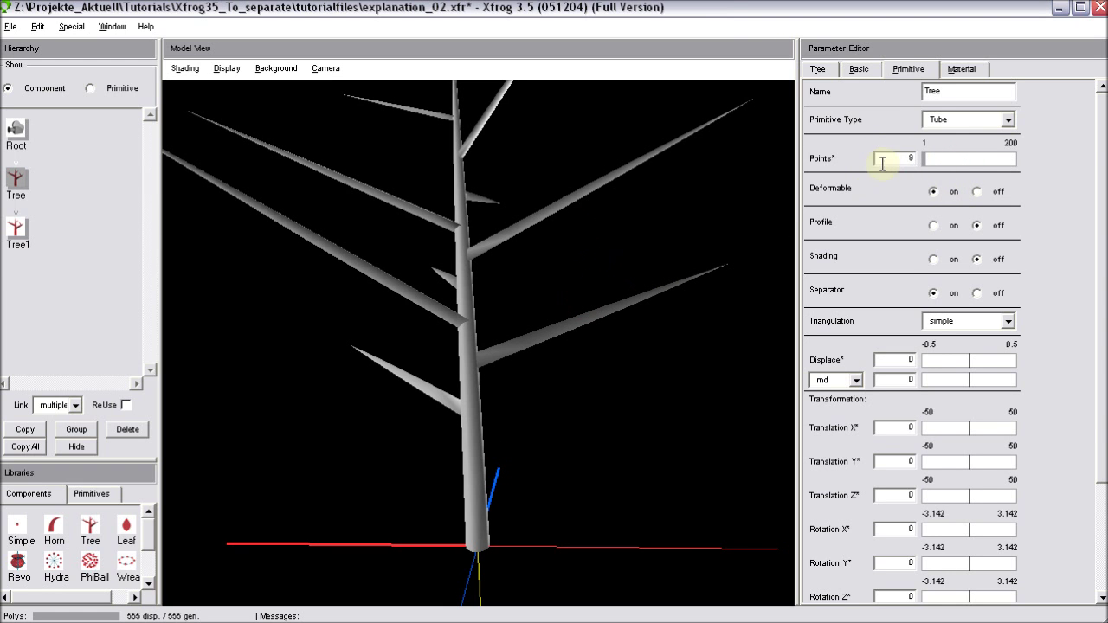
left_click_drag(1097, 419, 1103, 566)
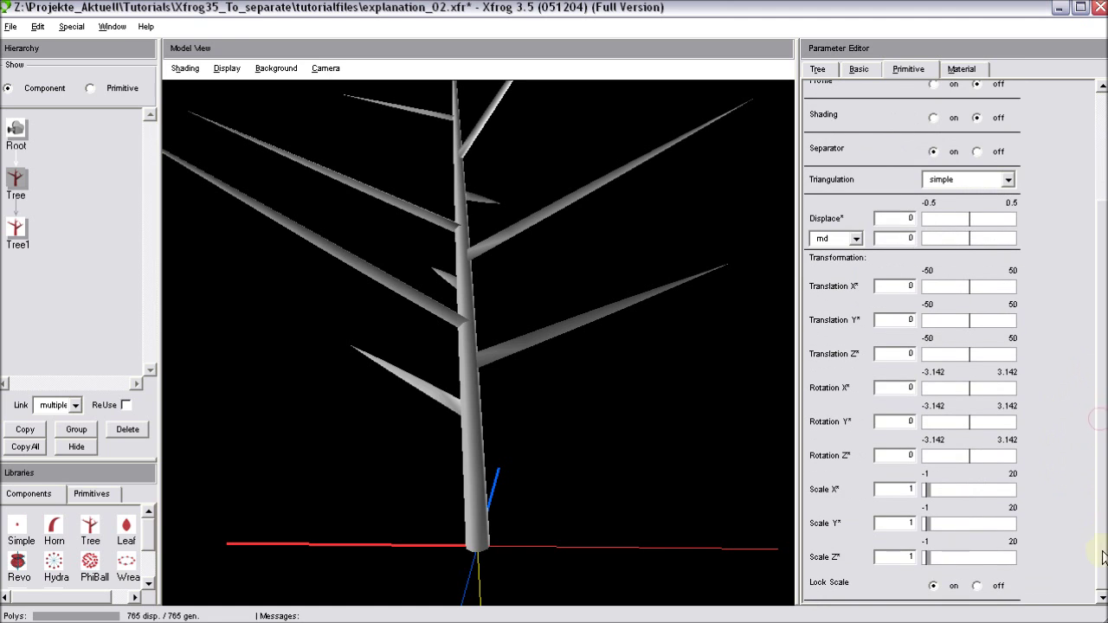
double_click(909, 556)
type("2")
left_click(933, 586)
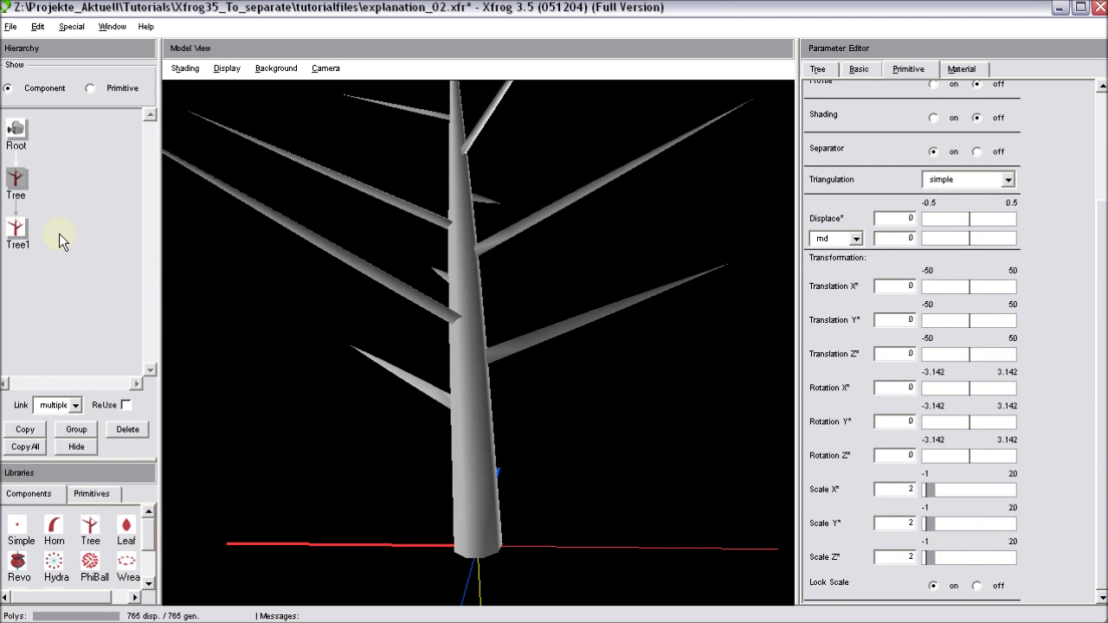
Step: Set Tree1's Scale Z to 2 and its Points to 9
left_click(24, 241)
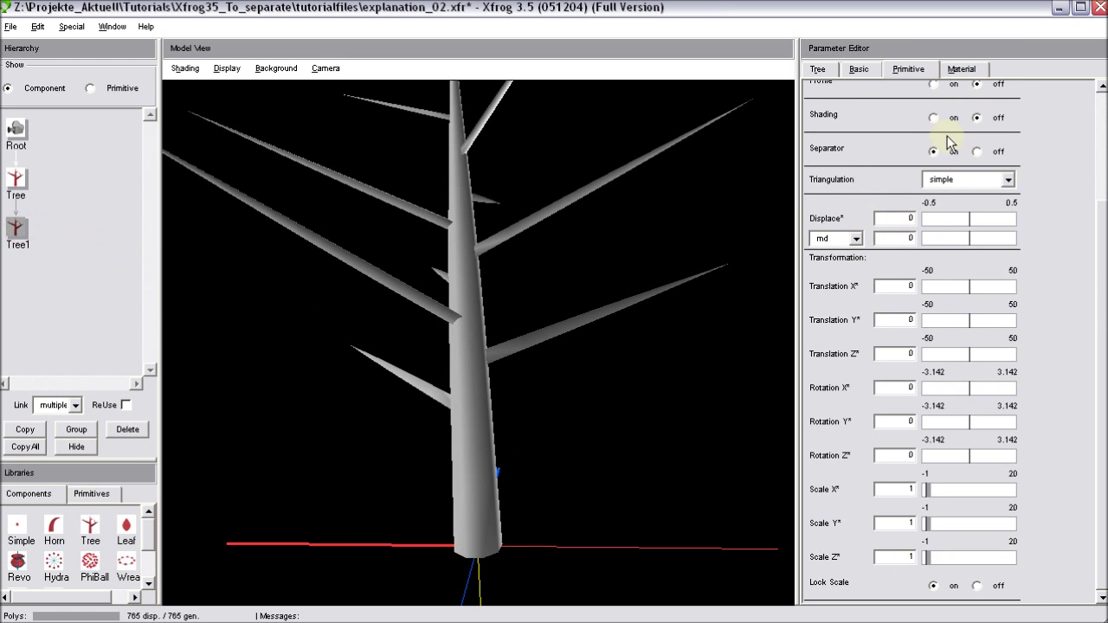
left_click(897, 557)
type("2")
scroll(952, 346, "up", 5)
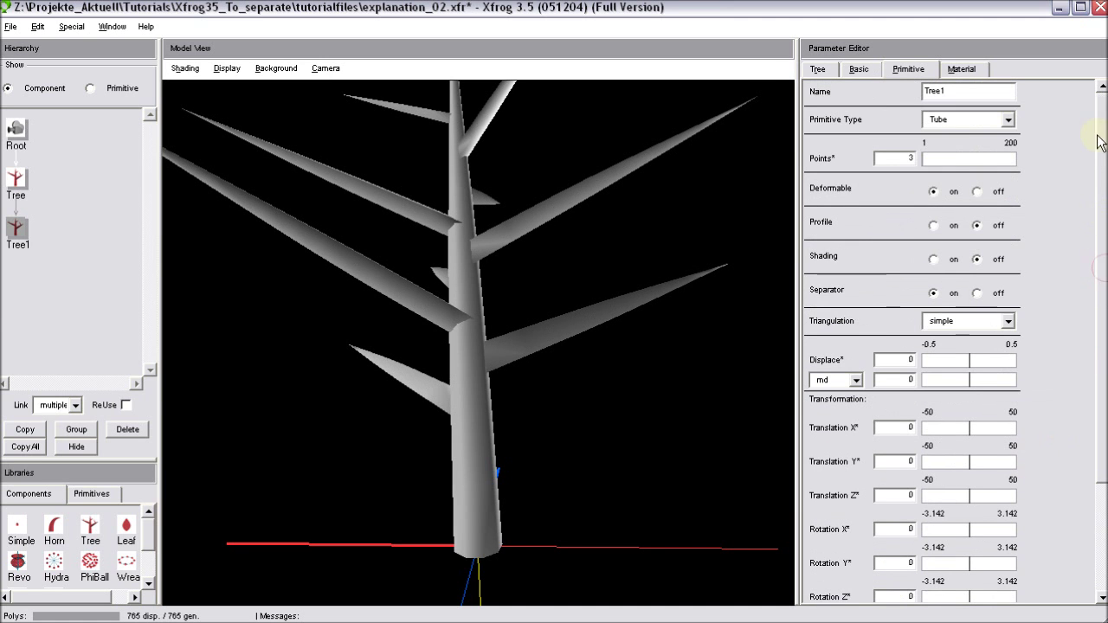
left_click(939, 162)
type("9")
Step: Set the component link type to simple
left_click_drag(523, 277, 557, 327)
left_click(19, 214)
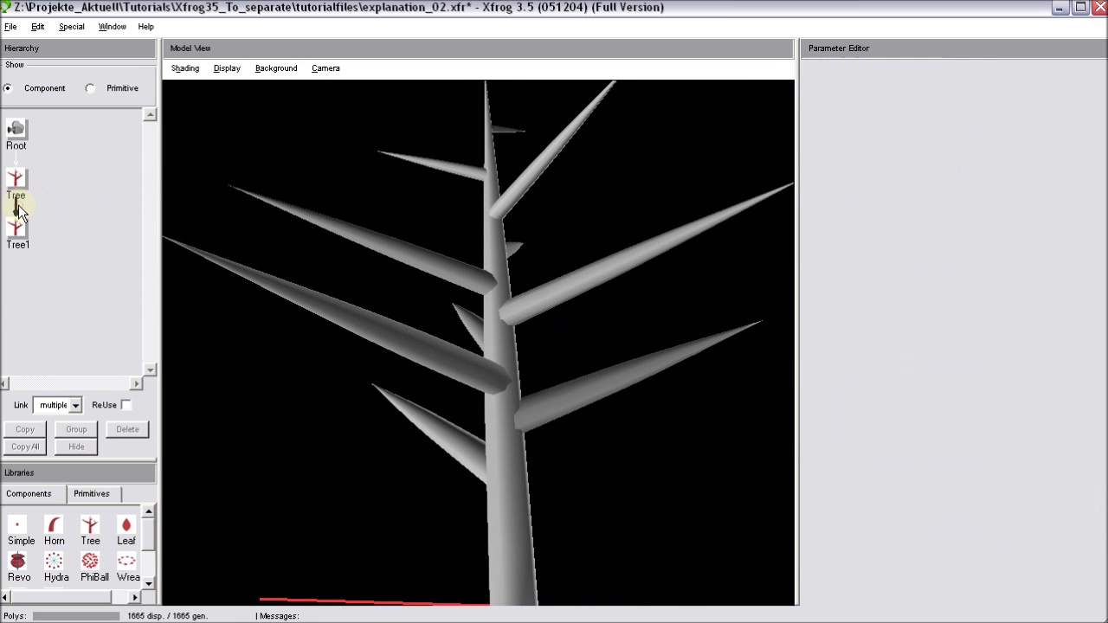
left_click(75, 406)
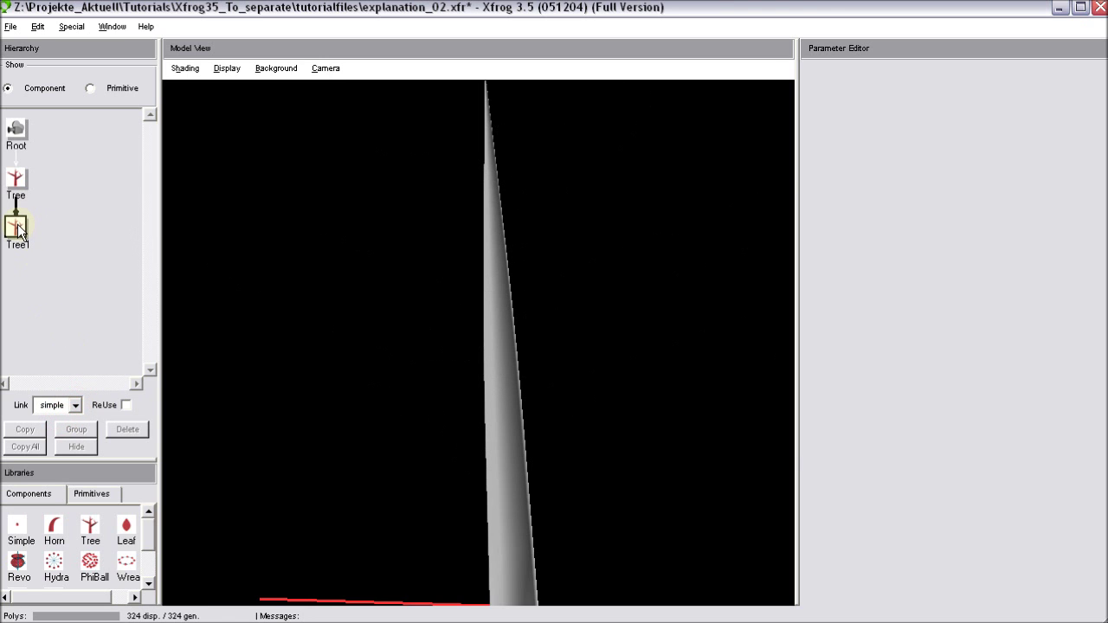
left_click_drag(377, 227, 482, 148)
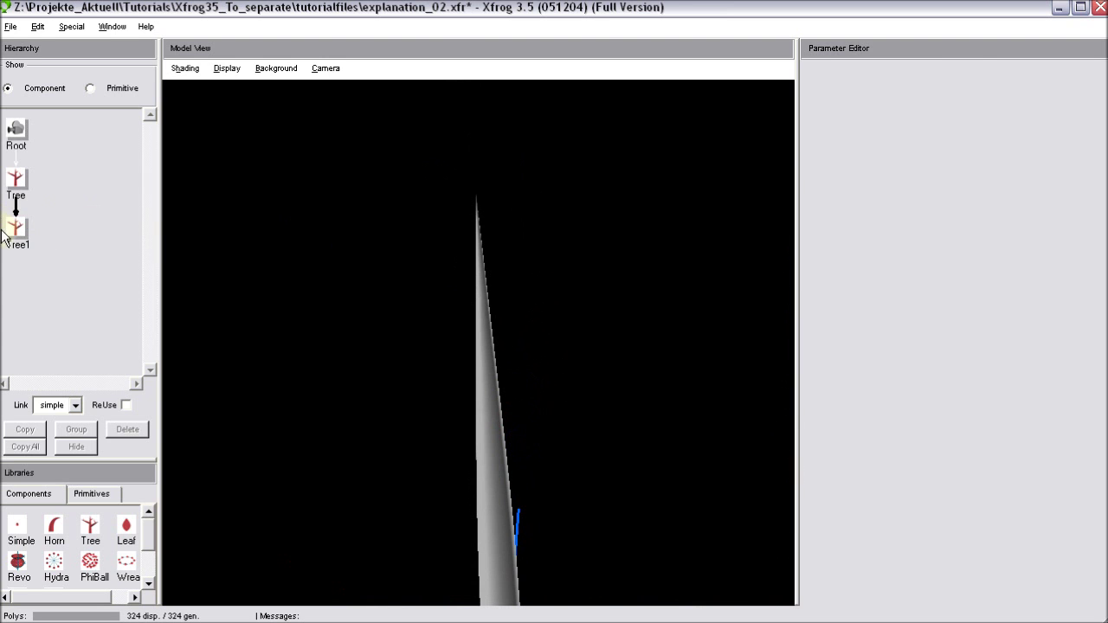
Step: Edit the Tree trunk's Shape curve so it stays wide toward the top
left_click(15, 179)
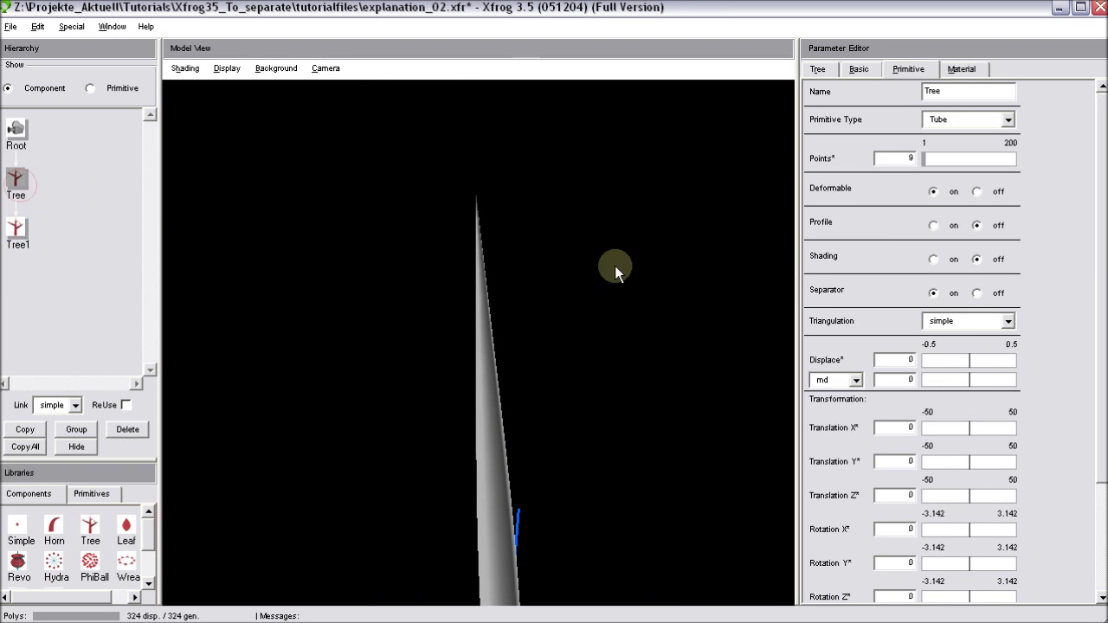
scroll(1089, 278, "down", 5)
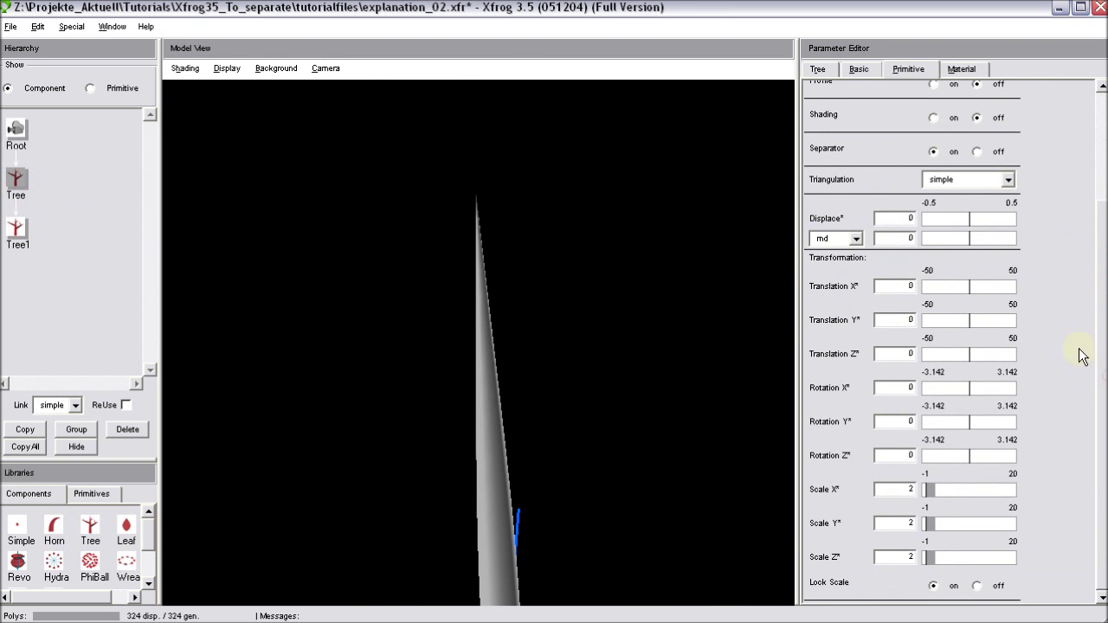
scroll(1095, 242, "up", 5)
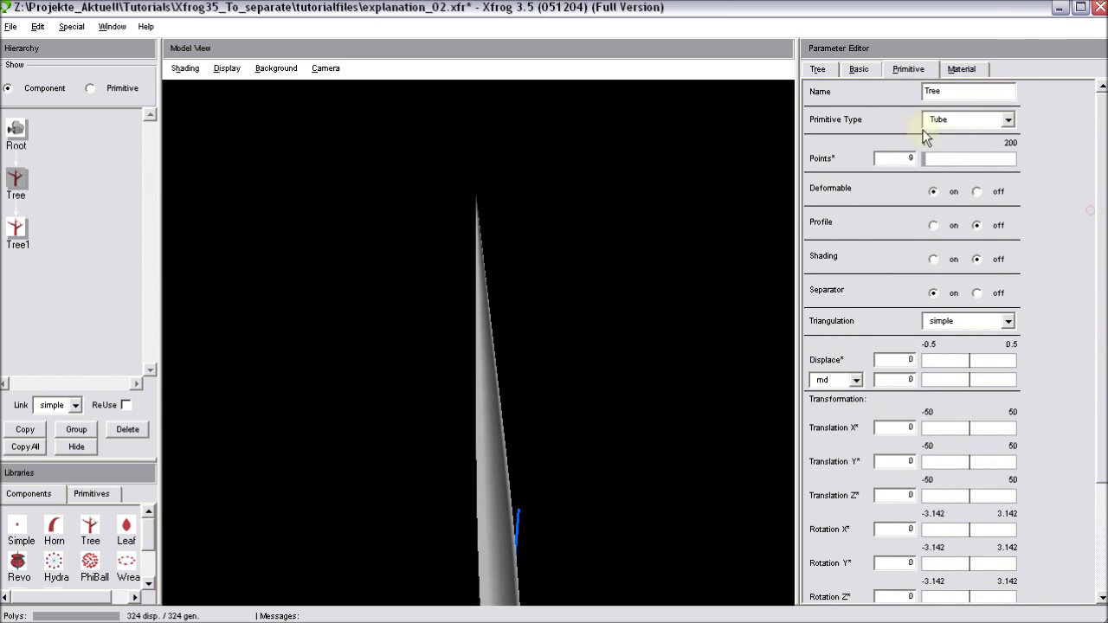
left_click(826, 76)
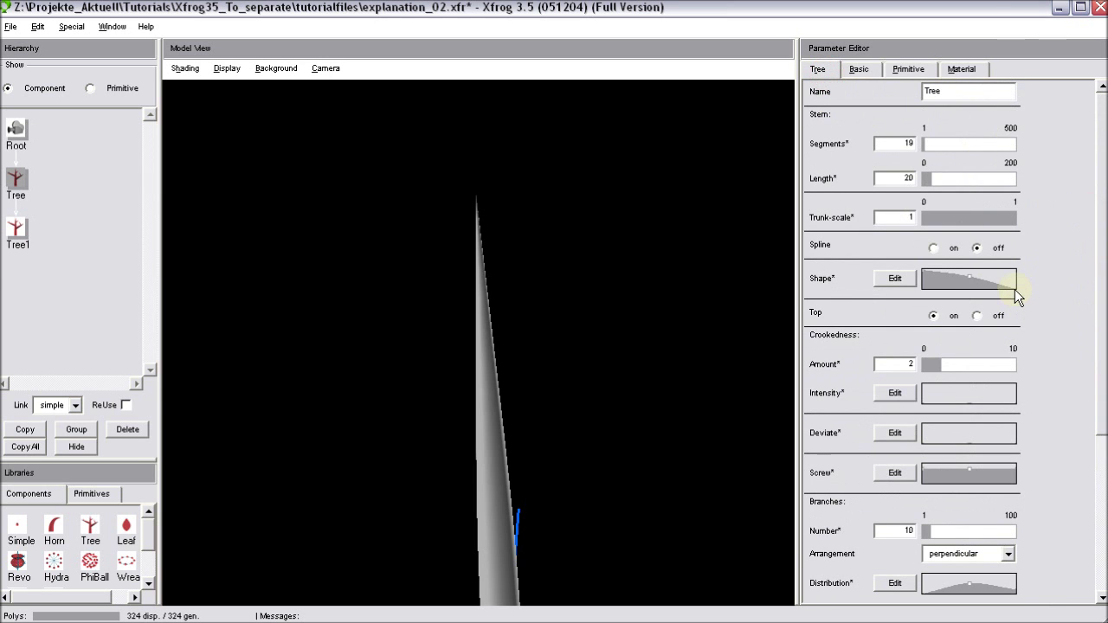
left_click_drag(1015, 289, 967, 266)
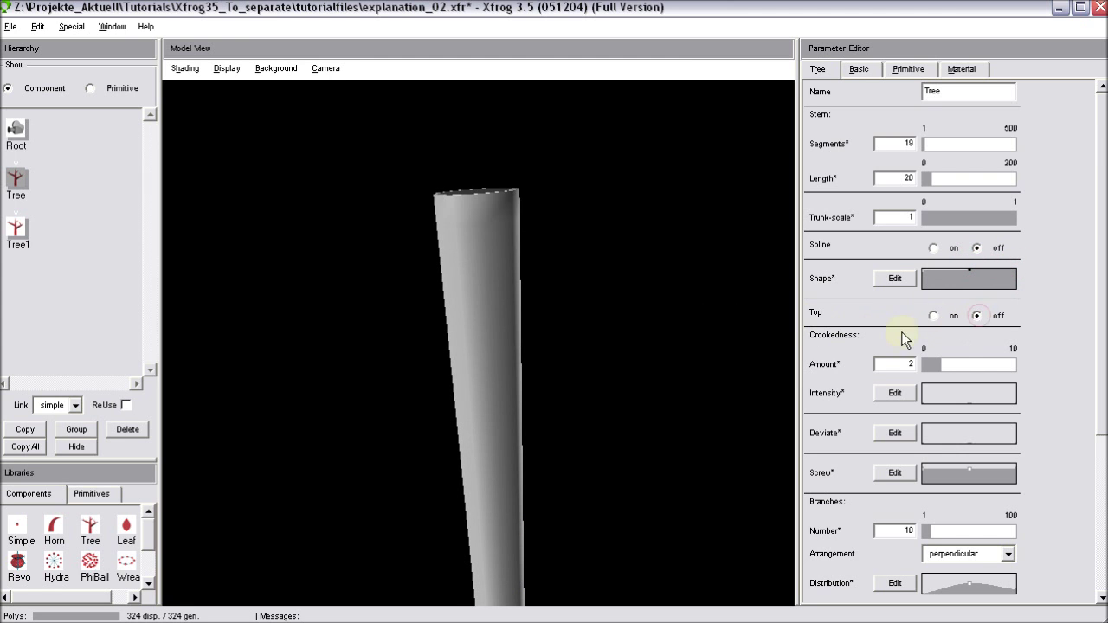
left_click_drag(601, 258, 573, 322)
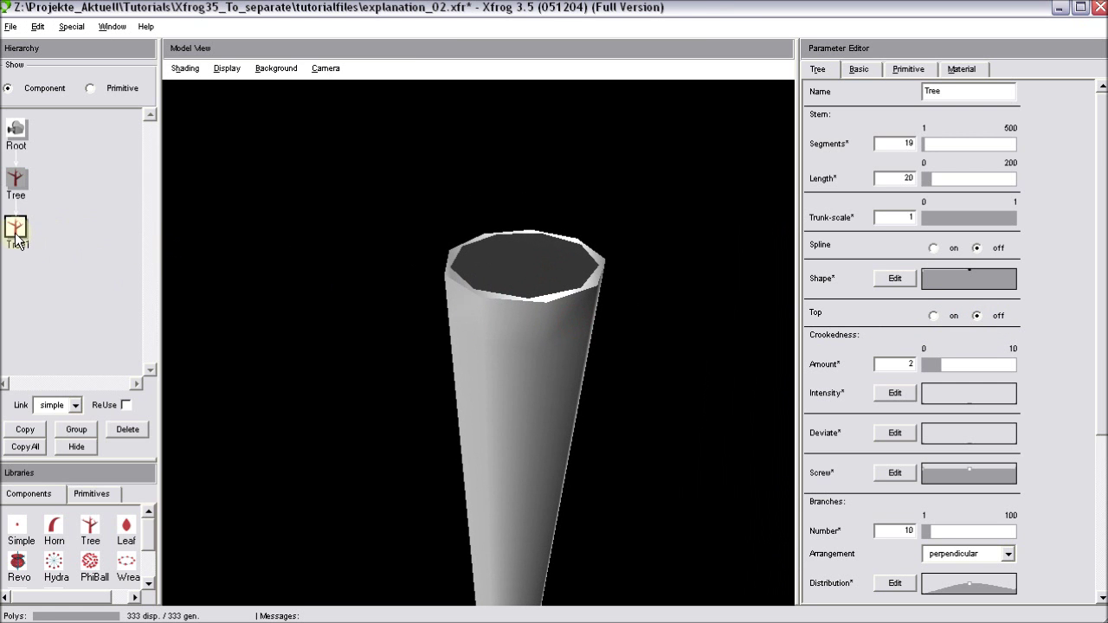
Step: Raise the ends of the trunk's Growth Scale and Dense curves
scroll(1096, 520, "down", 5)
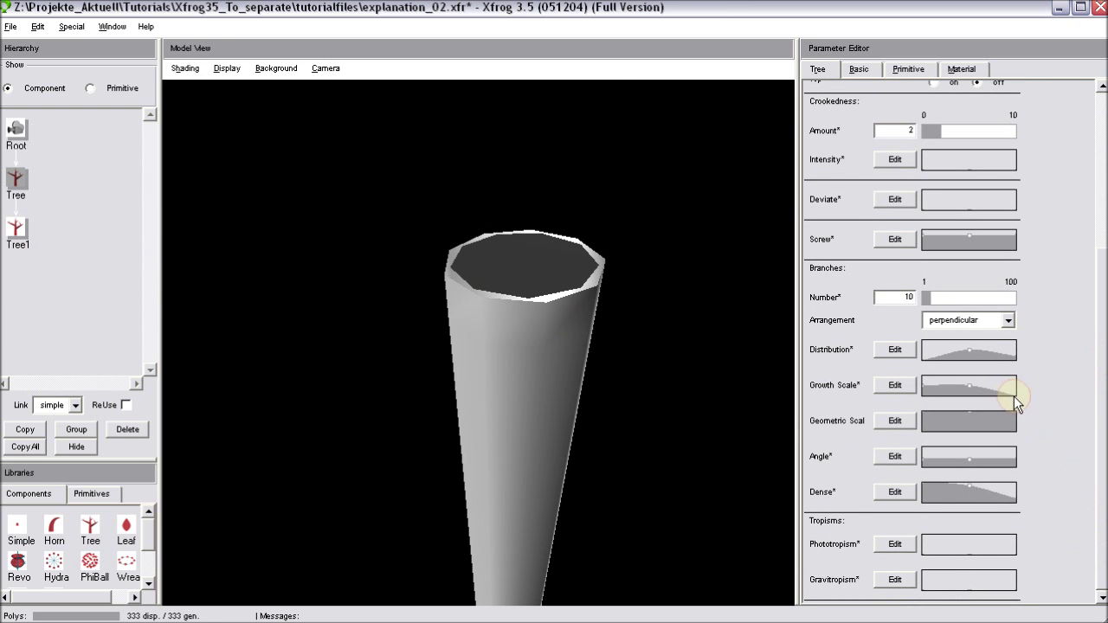
left_click_drag(1013, 395, 1014, 364)
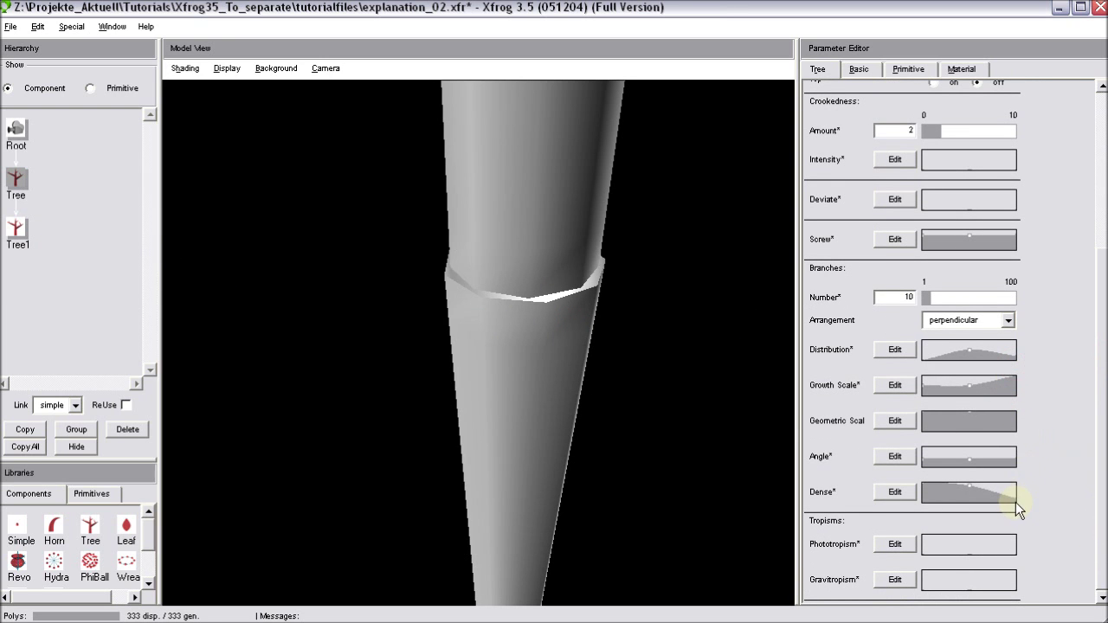
left_click_drag(1015, 500, 1013, 487)
right_click_drag(683, 416, 575, 373)
middle_click_drag(601, 464, 593, 407)
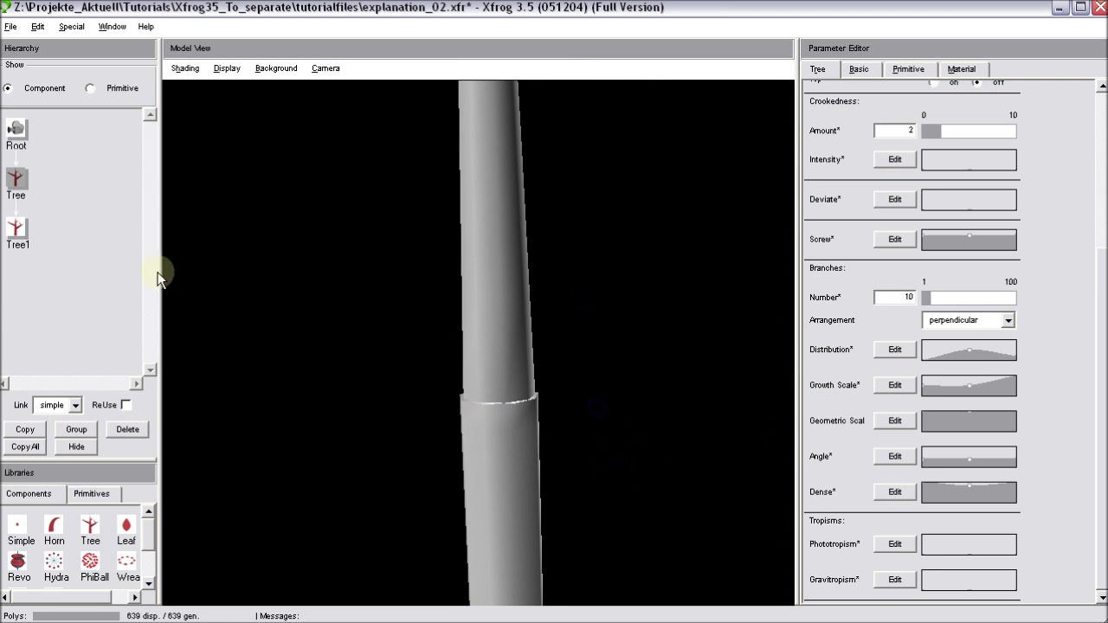
Step: Edit Tree1's Shape curve so it starts at full width and tapers
left_click(16, 229)
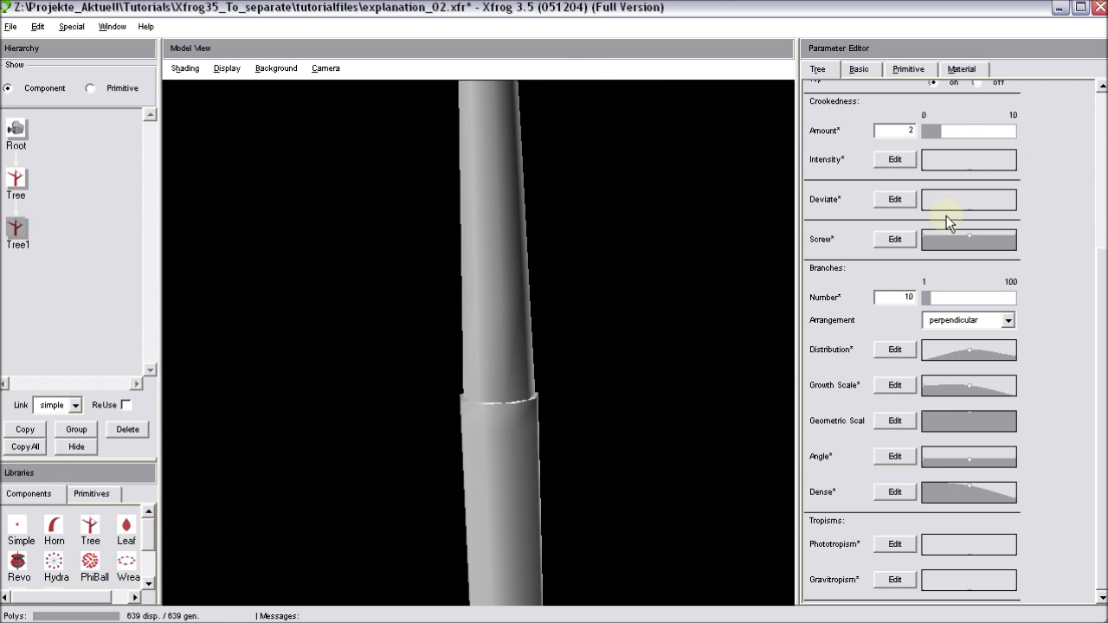
left_click_drag(1102, 275, 1101, 109)
left_click(895, 278)
left_click_drag(198, 115, 705, 120)
left_click_drag(610, 179, 611, 143)
left_click(974, 546)
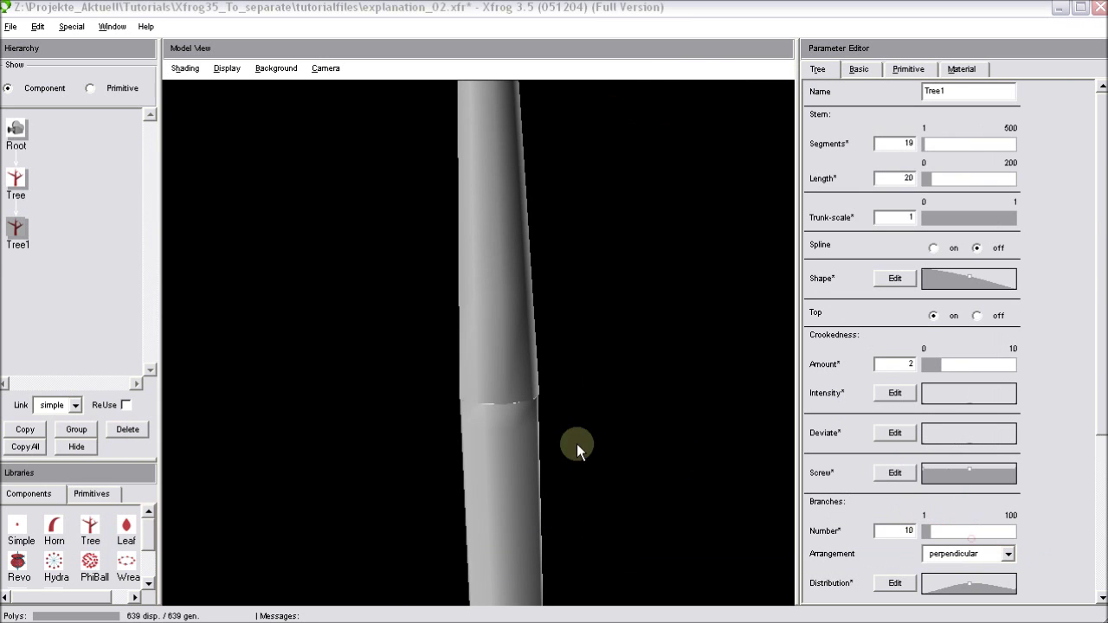
left_click_drag(561, 435, 491, 388)
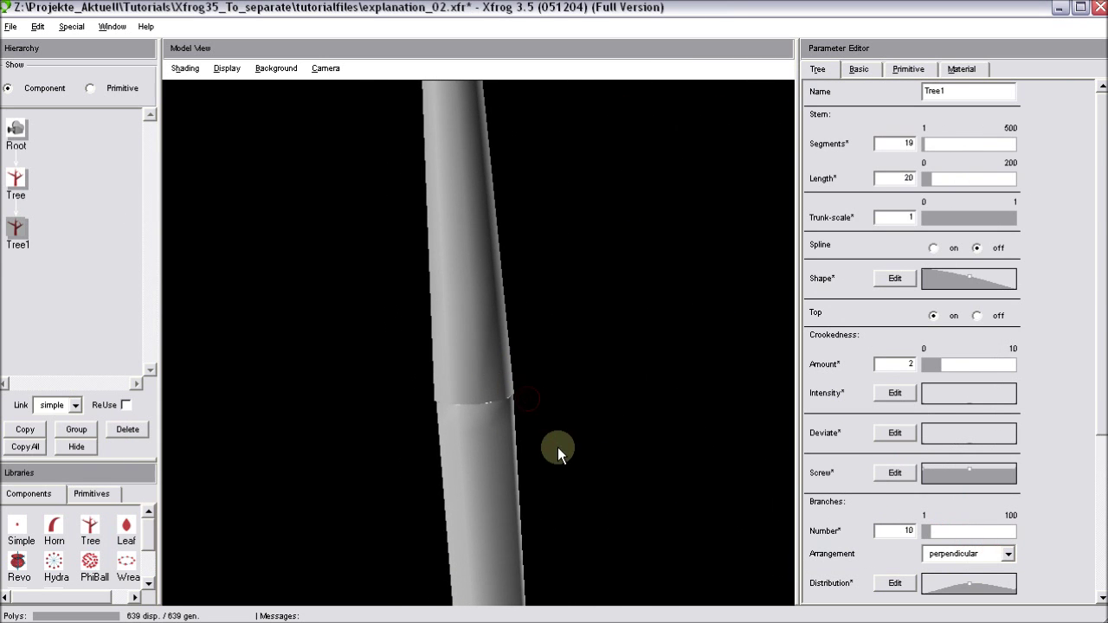
left_click_drag(557, 447, 549, 273)
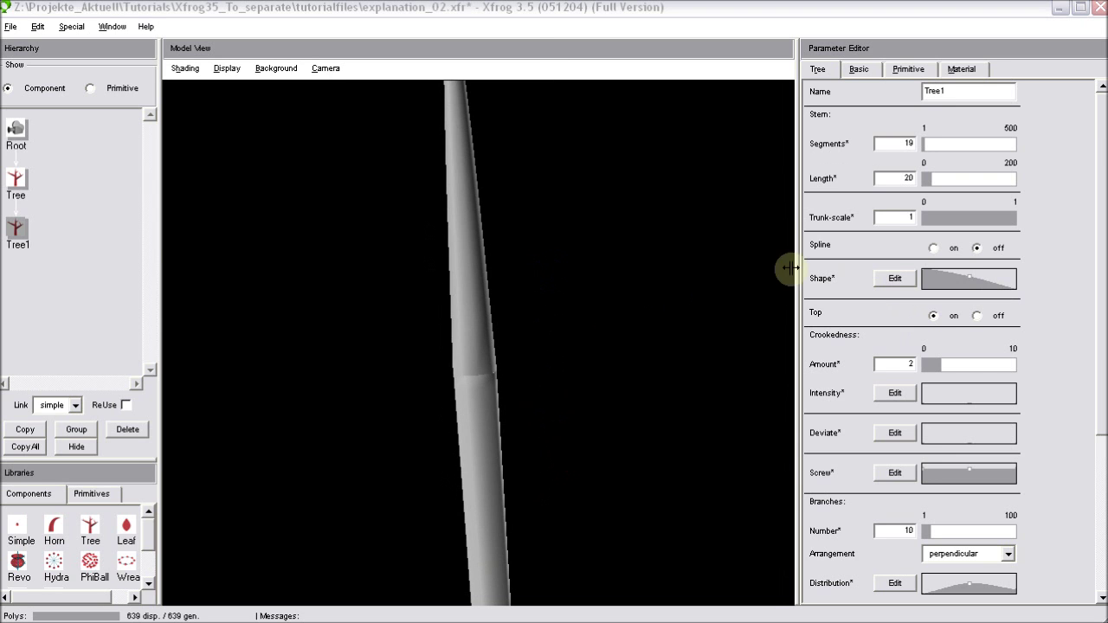
left_click_drag(641, 233, 475, 335)
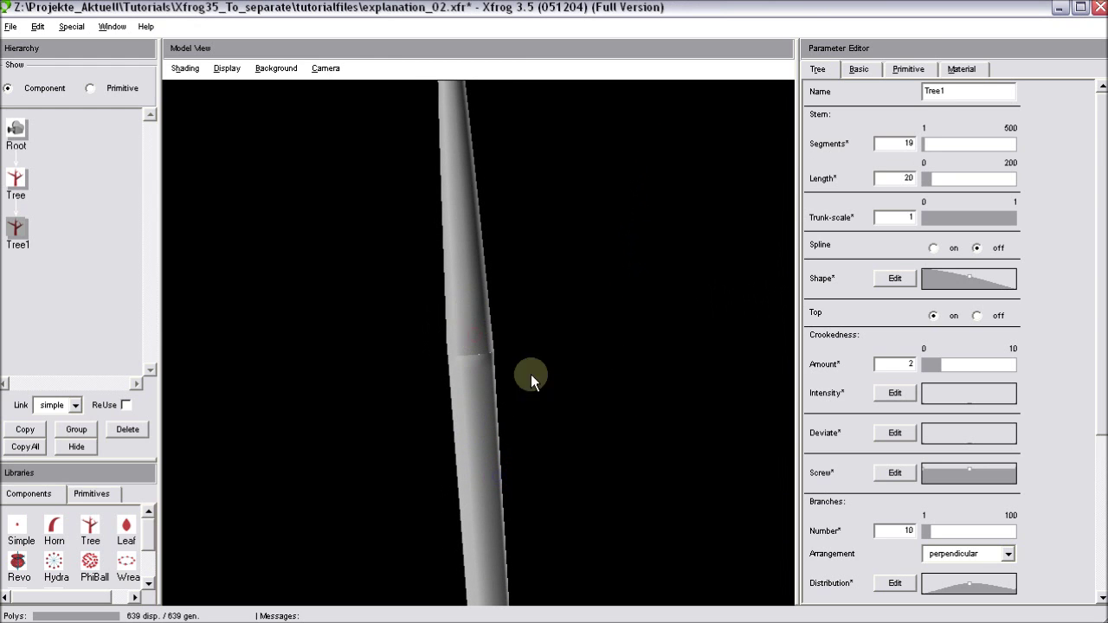
Step: Set Tree1's Displace values to 0.5 to roughen the tube surface
left_click(907, 70)
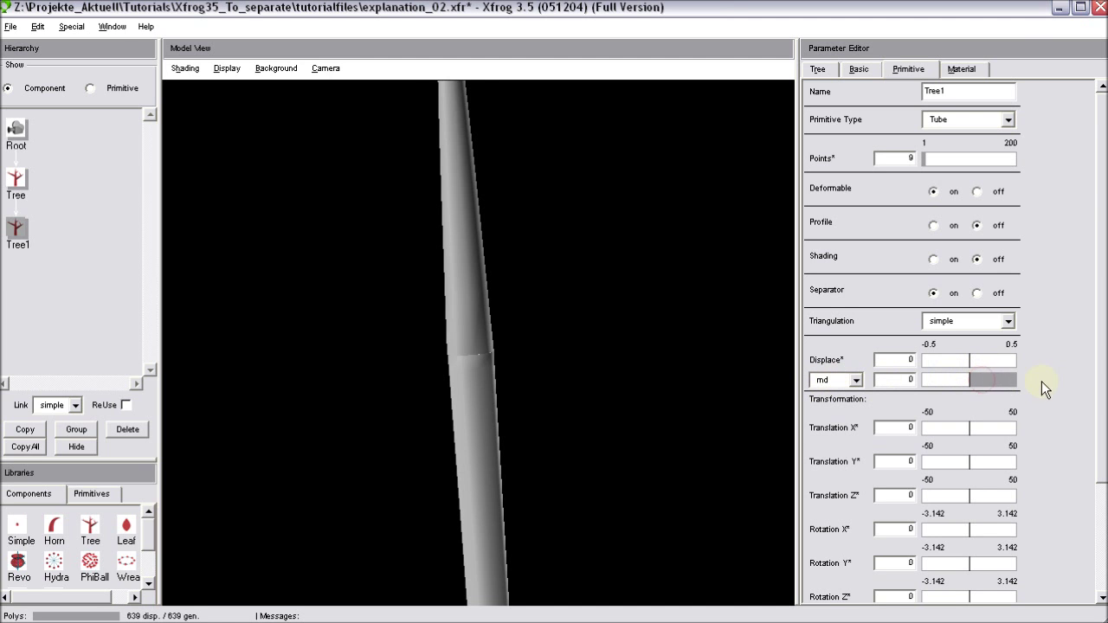
left_click_drag(1042, 381, 1022, 360)
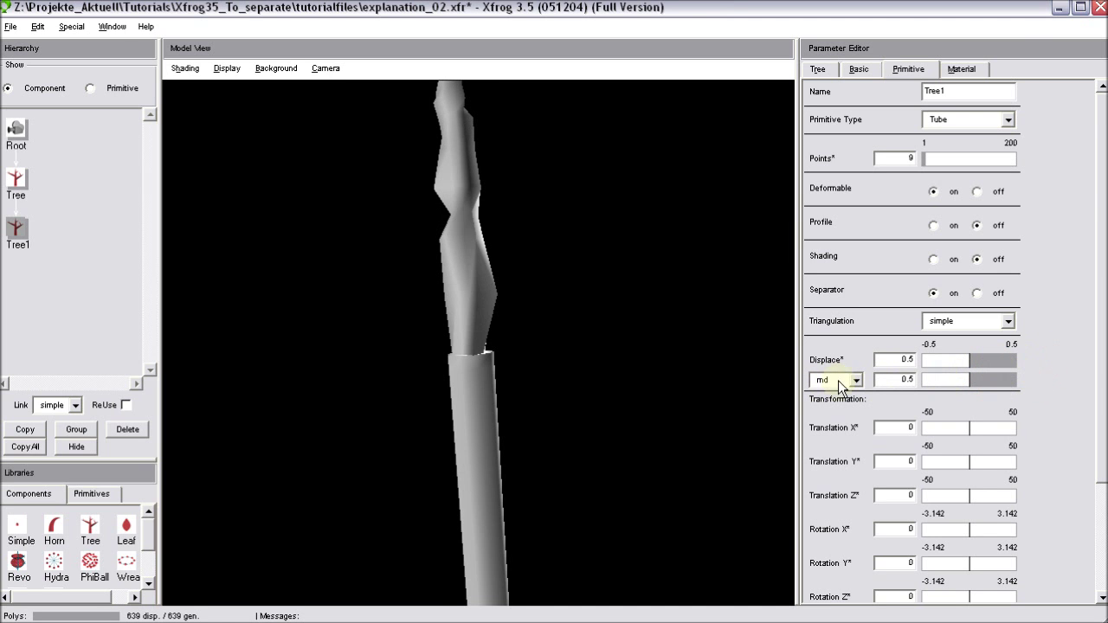
mouse_move(630, 428)
right_mouse_down()
mouse_move(585, 411)
mouse_move(583, 429)
right_mouse_up()
right_click_drag(645, 413, 559, 403)
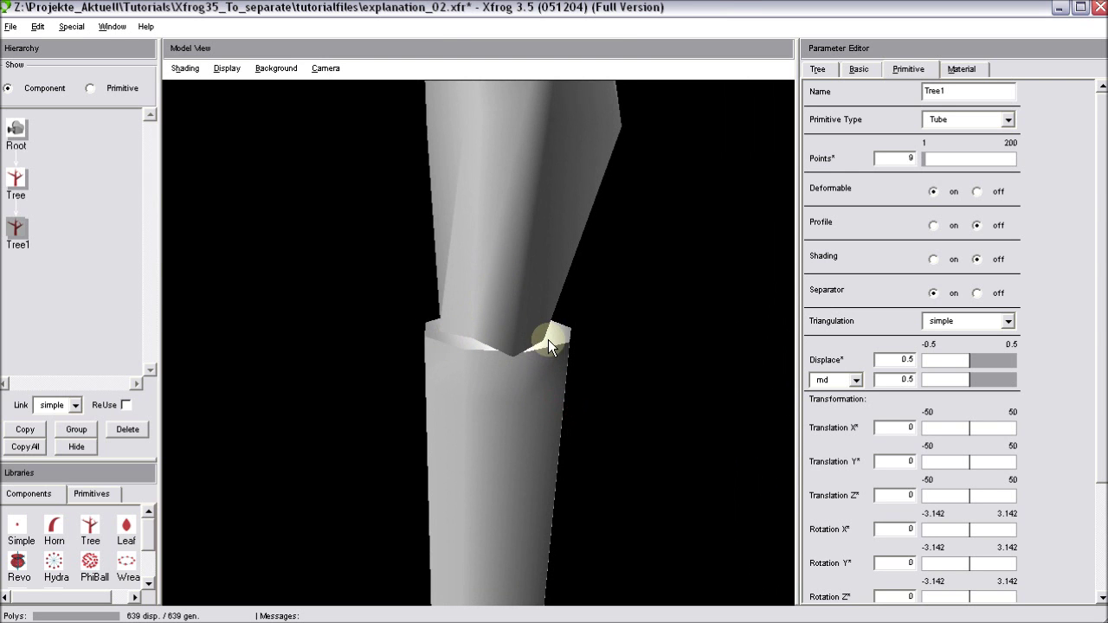
right_click_drag(567, 419, 564, 329)
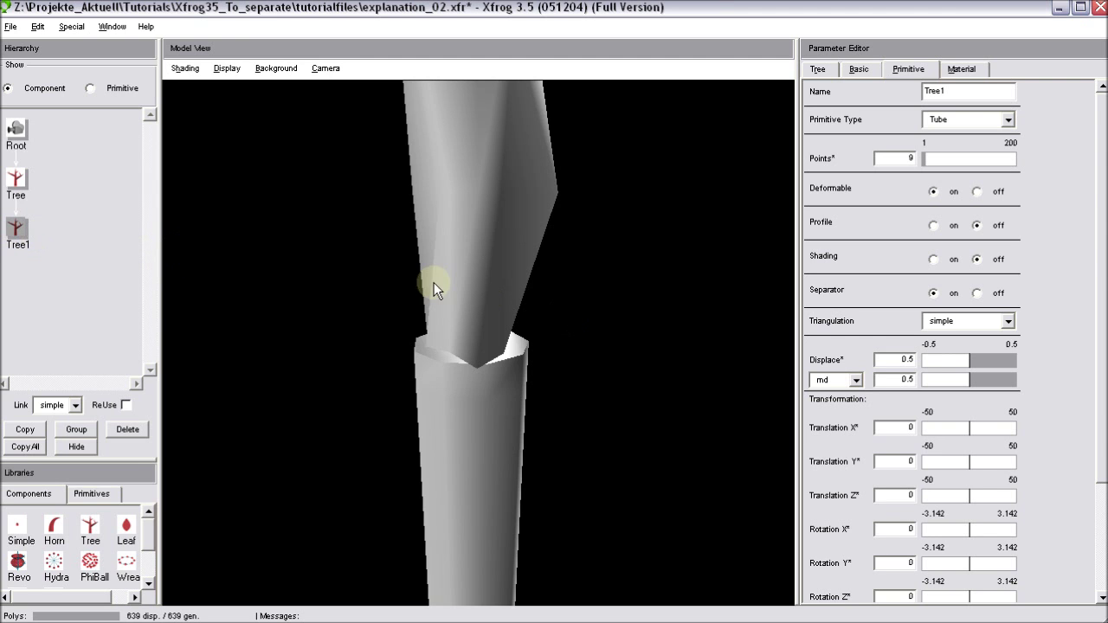
Step: Set Tree1's Translation Z to 1, opening a gap above the trunk
left_click(866, 73)
left_click(901, 211)
type("1")
key("Return")
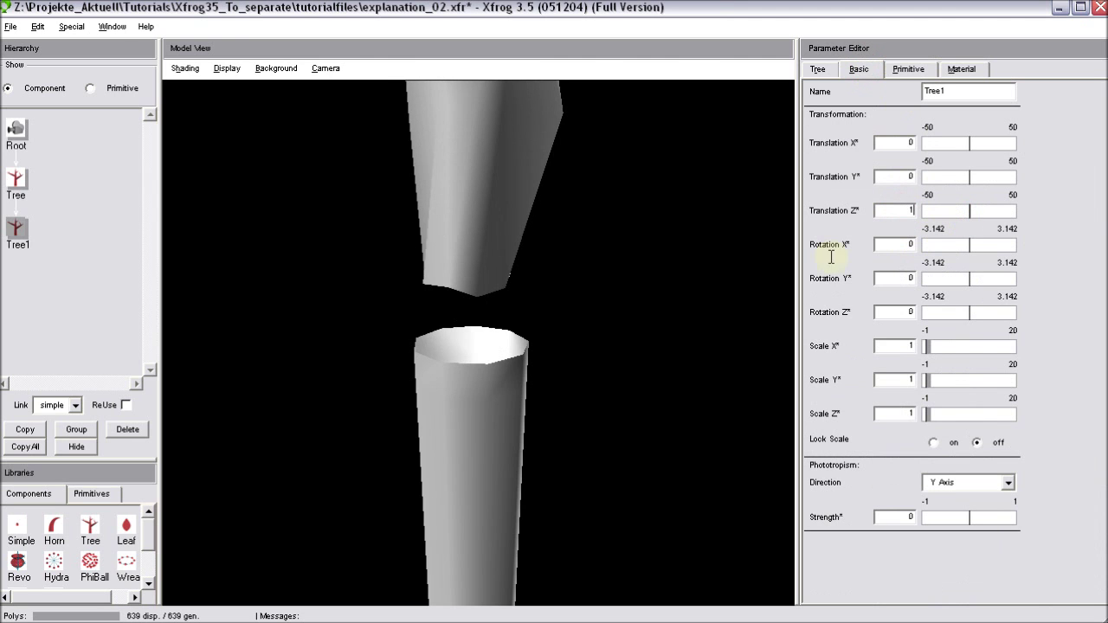
left_click_drag(696, 288, 519, 247)
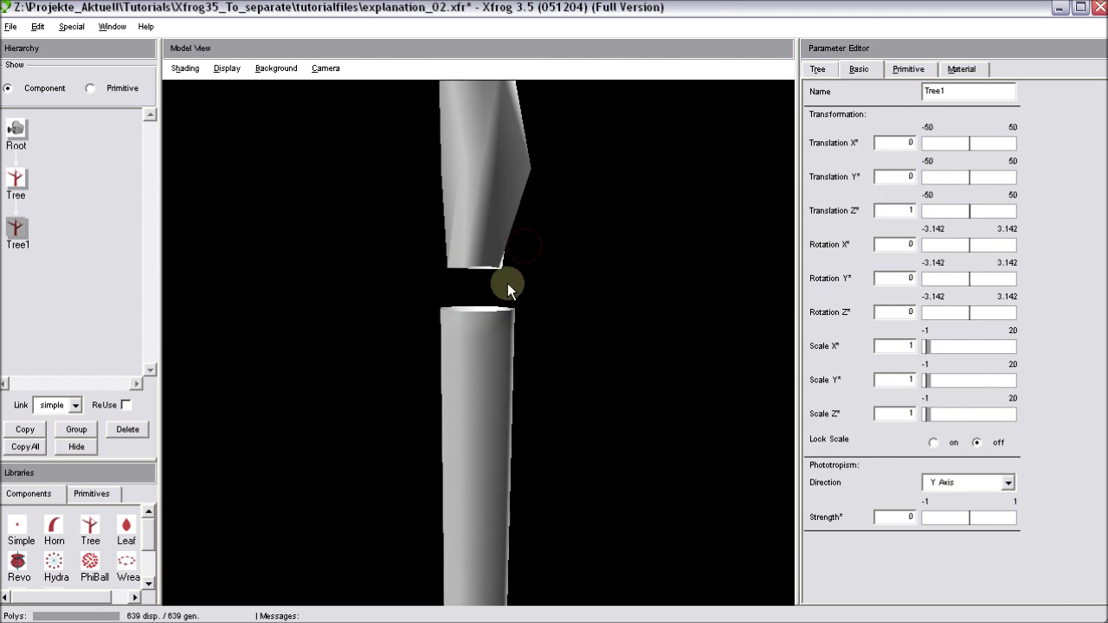
Step: Turn Tree1's Separator off to merge the tube pieces, then inspect the joined trunk
left_click(915, 69)
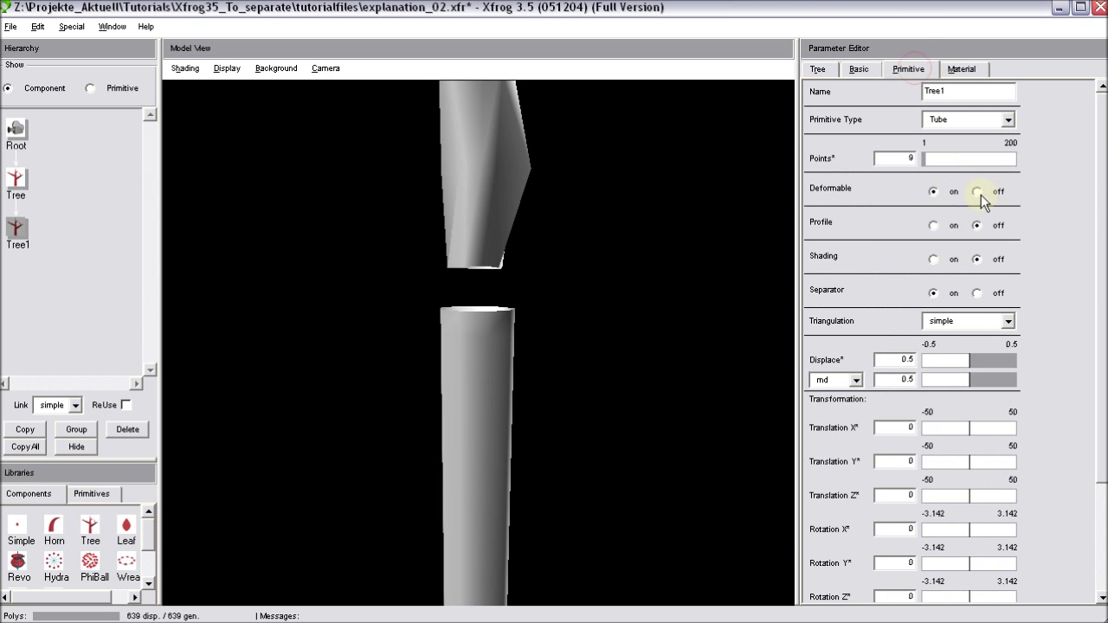
left_click(979, 293)
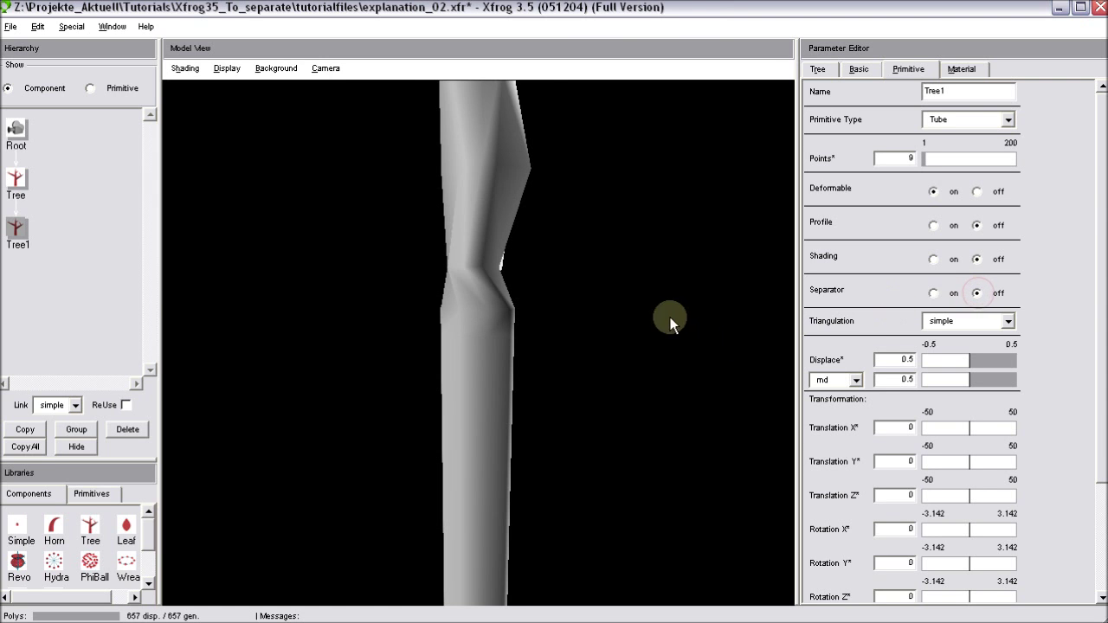
left_click_drag(585, 238, 516, 345)
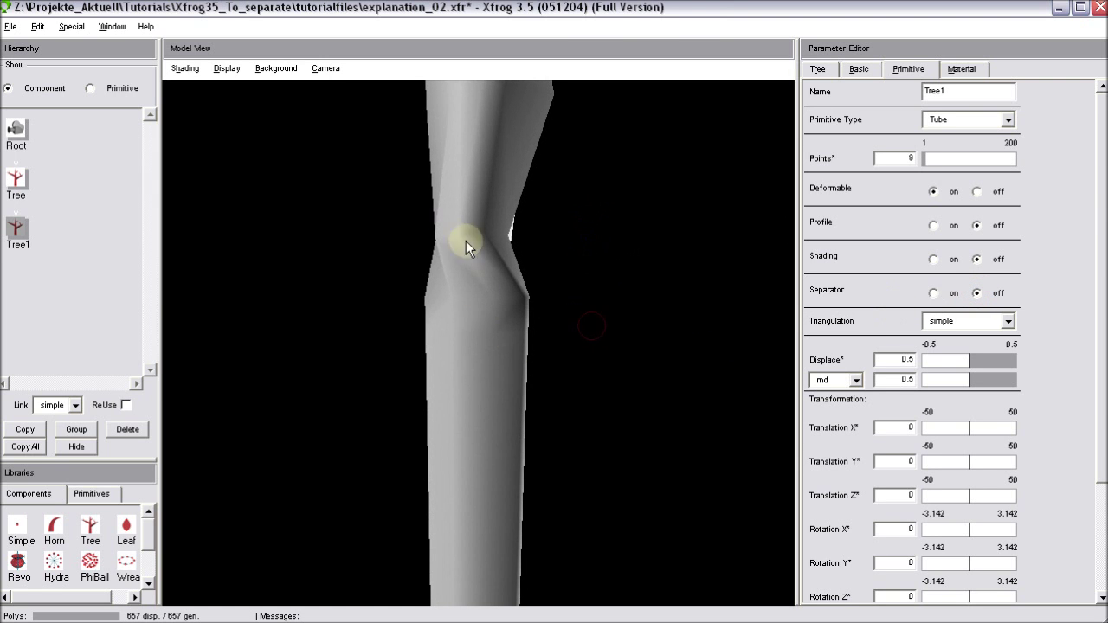
left_click_drag(522, 275, 768, 342)
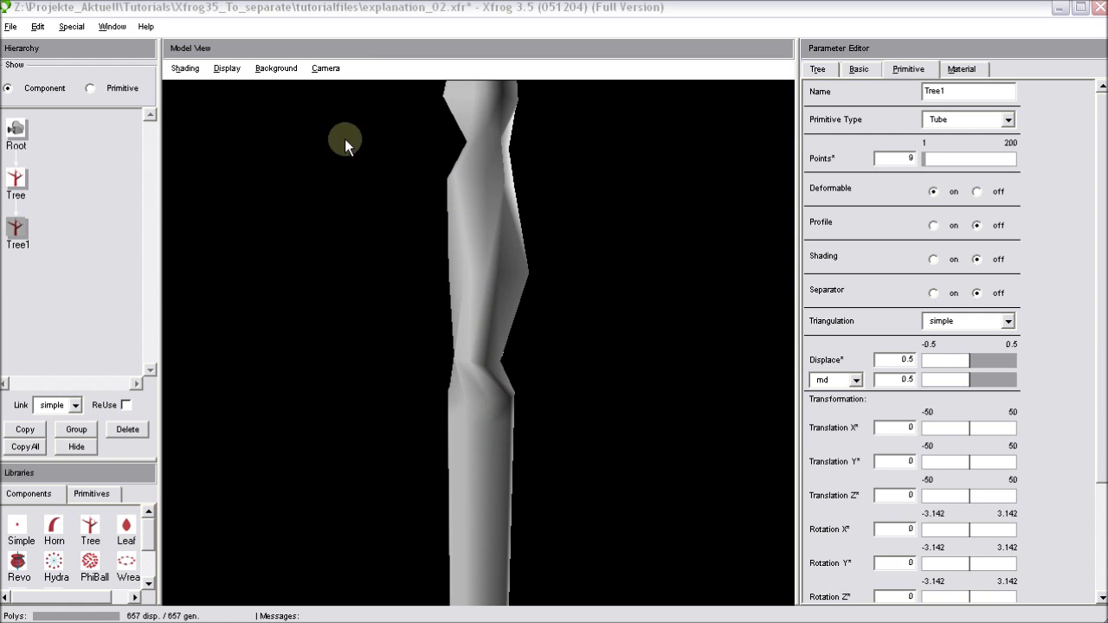
left_click_drag(597, 468, 643, 540)
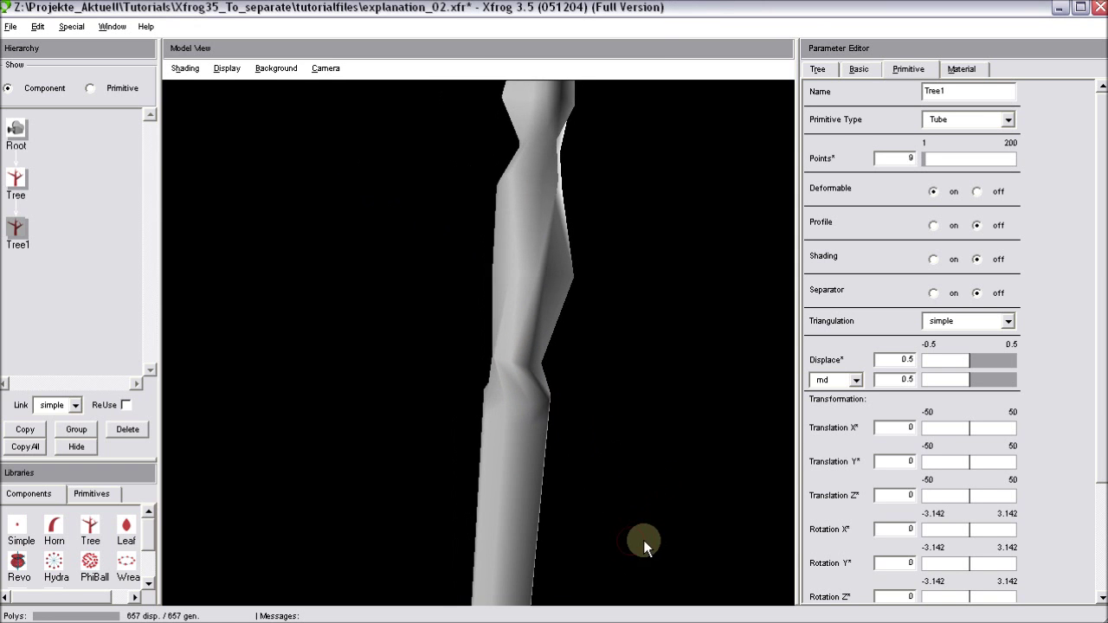
Step: Enable the wireframe overlay on the shaded view
left_click(185, 69)
left_click(192, 88)
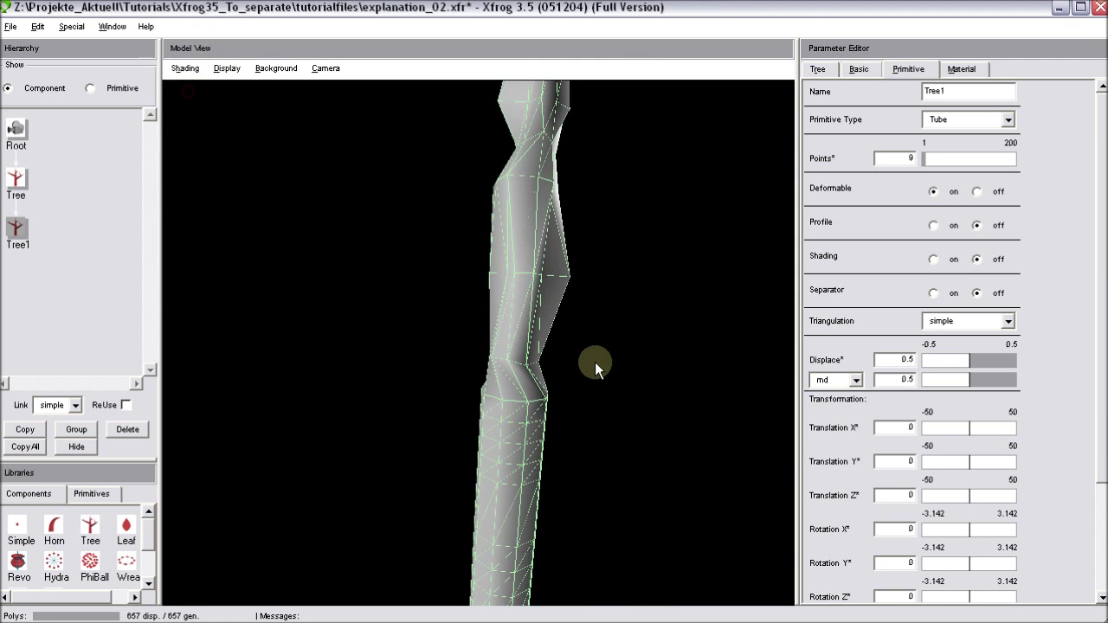
mouse_move(532, 425)
left_mouse_down()
mouse_move(507, 389)
mouse_move(481, 391)
mouse_move(490, 471)
left_mouse_up()
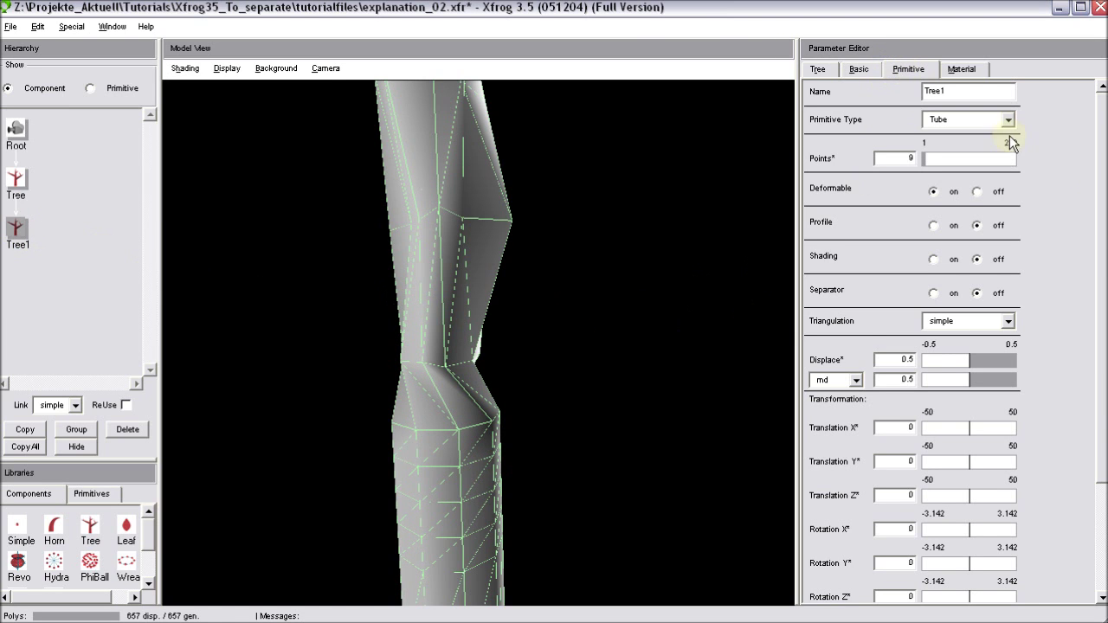
Step: Twist Tree1 to a Rotation Z of -1.31376
scroll(1104, 387, "down", 3)
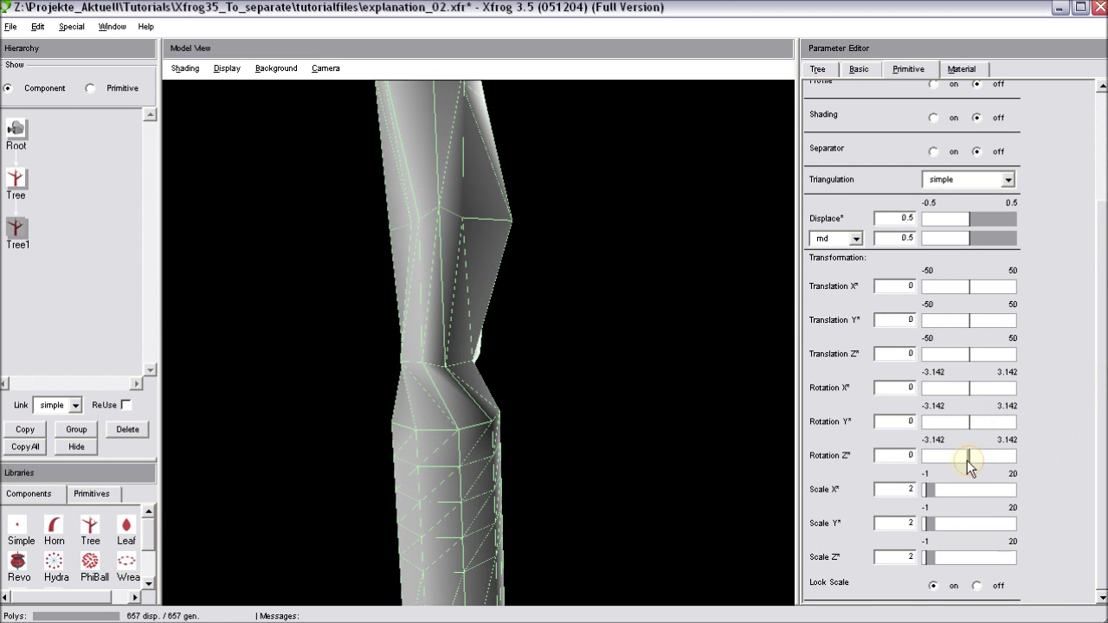
left_click_drag(957, 460, 950, 458)
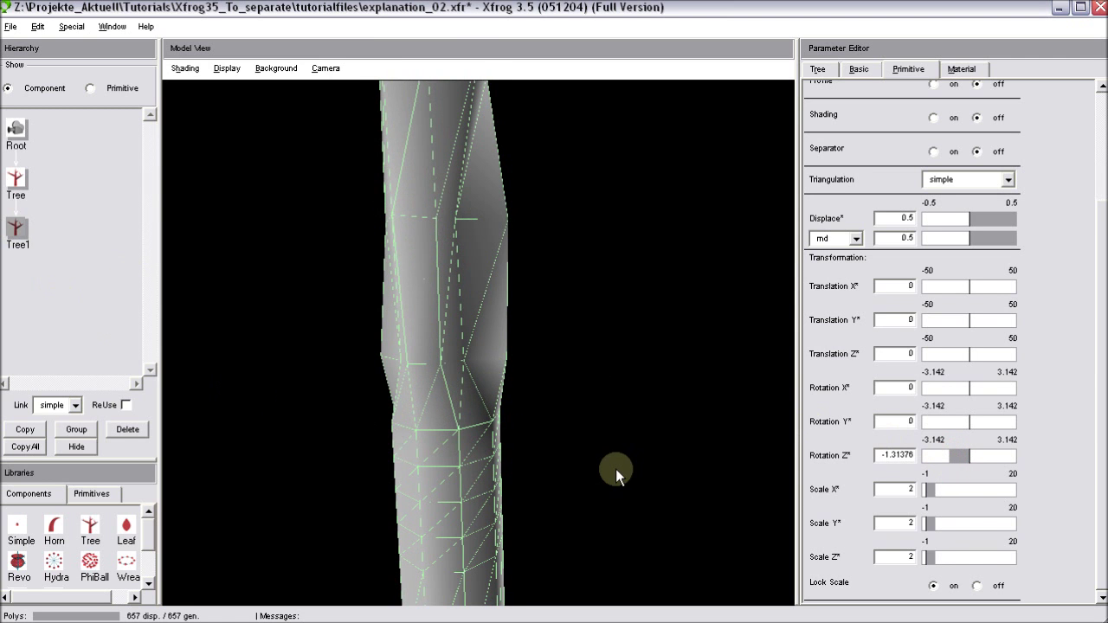
left_click_drag(615, 469, 642, 367)
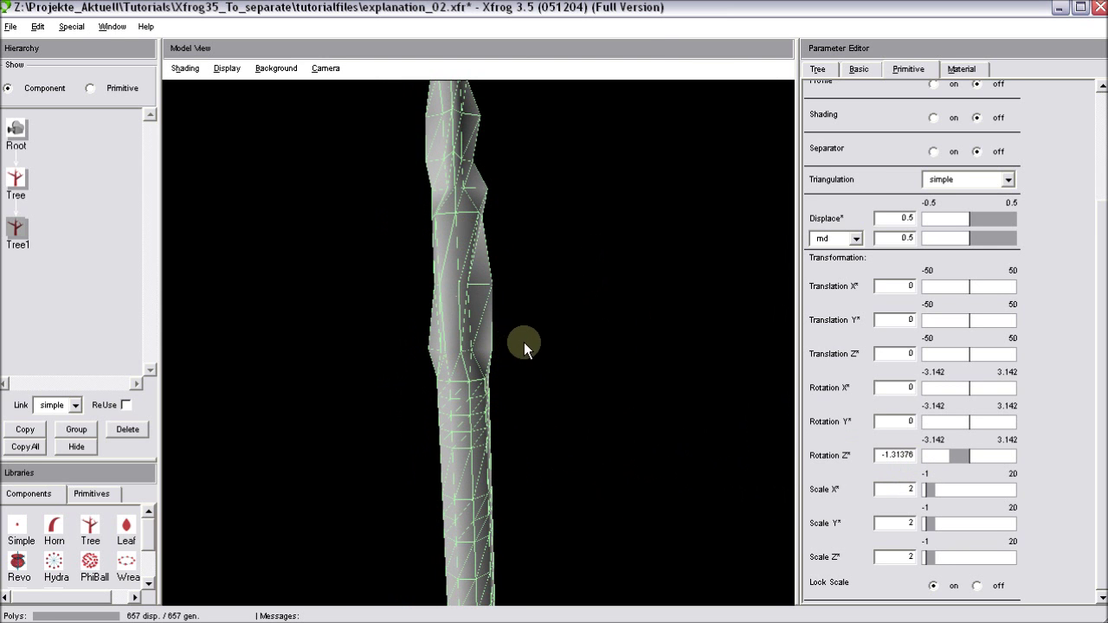
left_click_drag(524, 327, 538, 435)
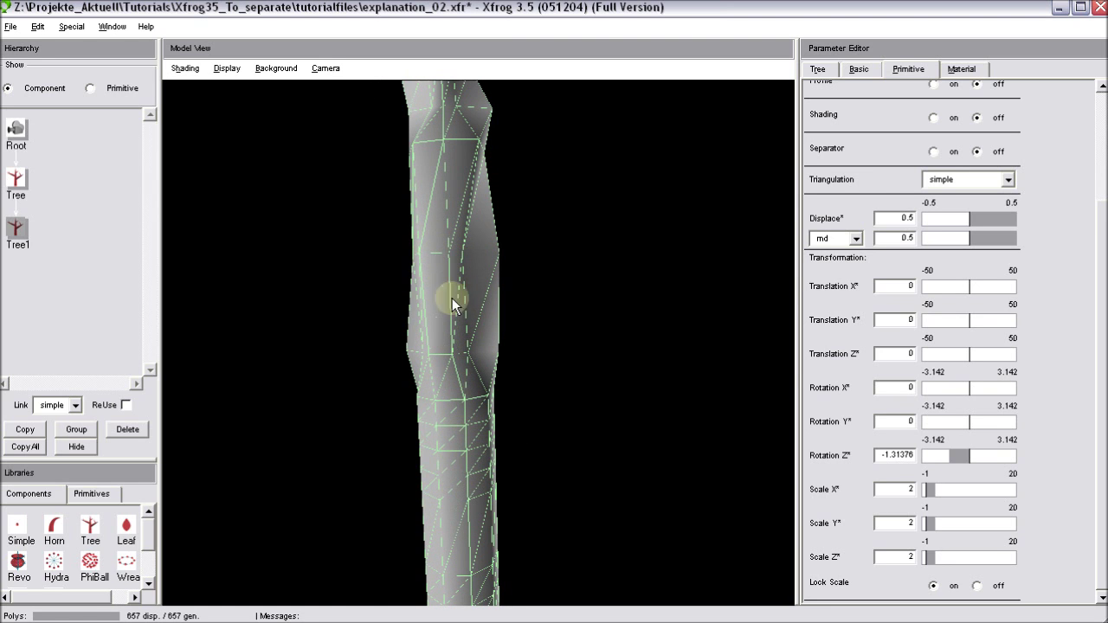
left_click(907, 374)
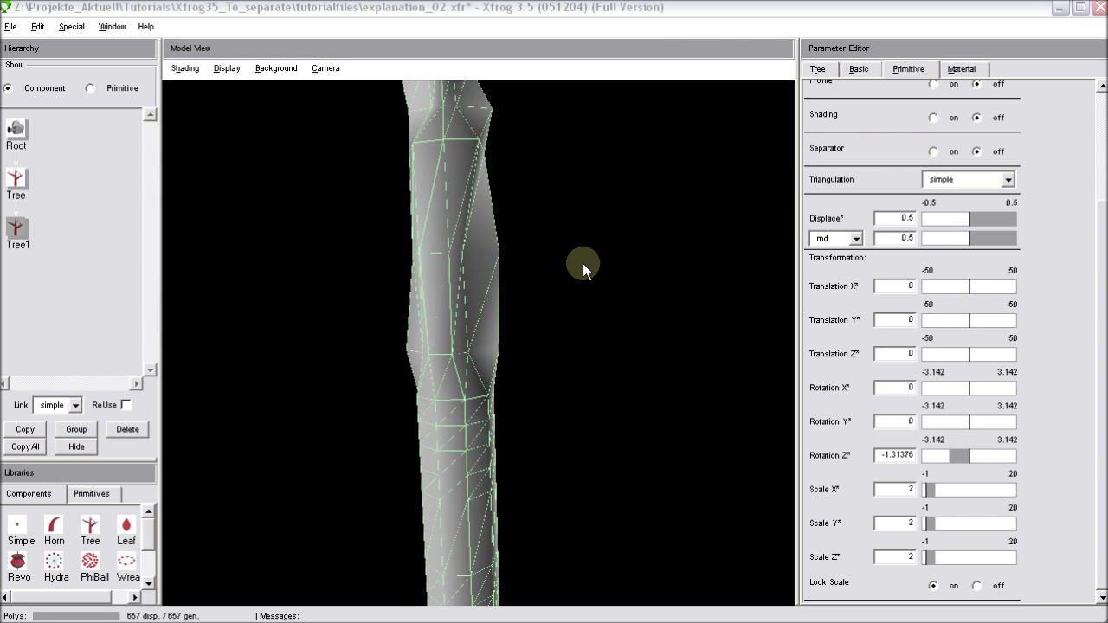
left_click_drag(583, 261, 575, 356)
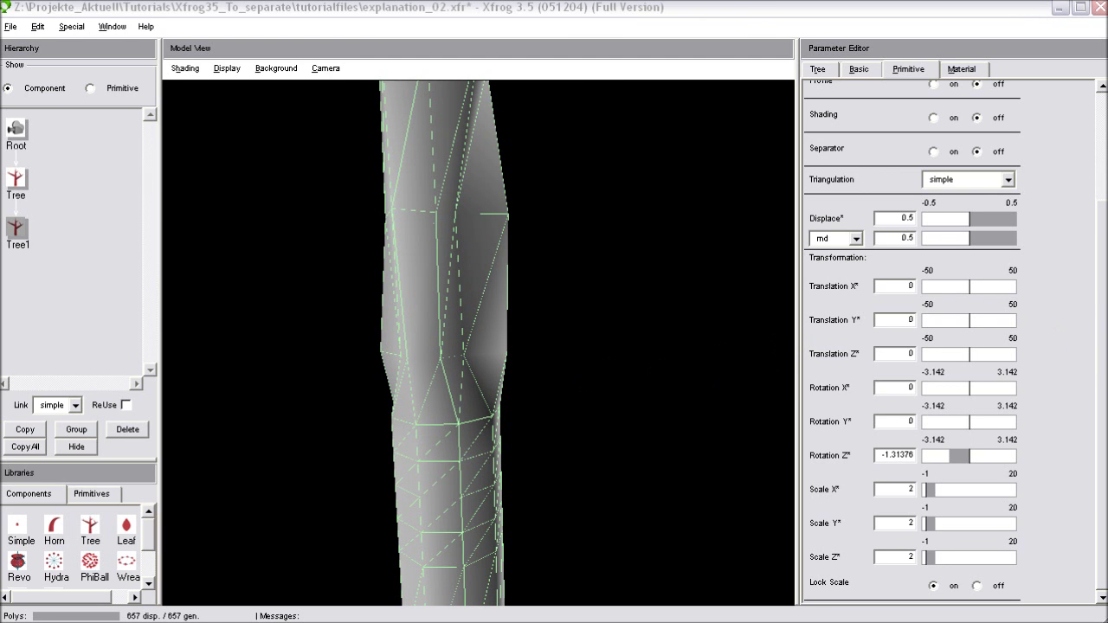
left_click_drag(600, 386, 627, 334)
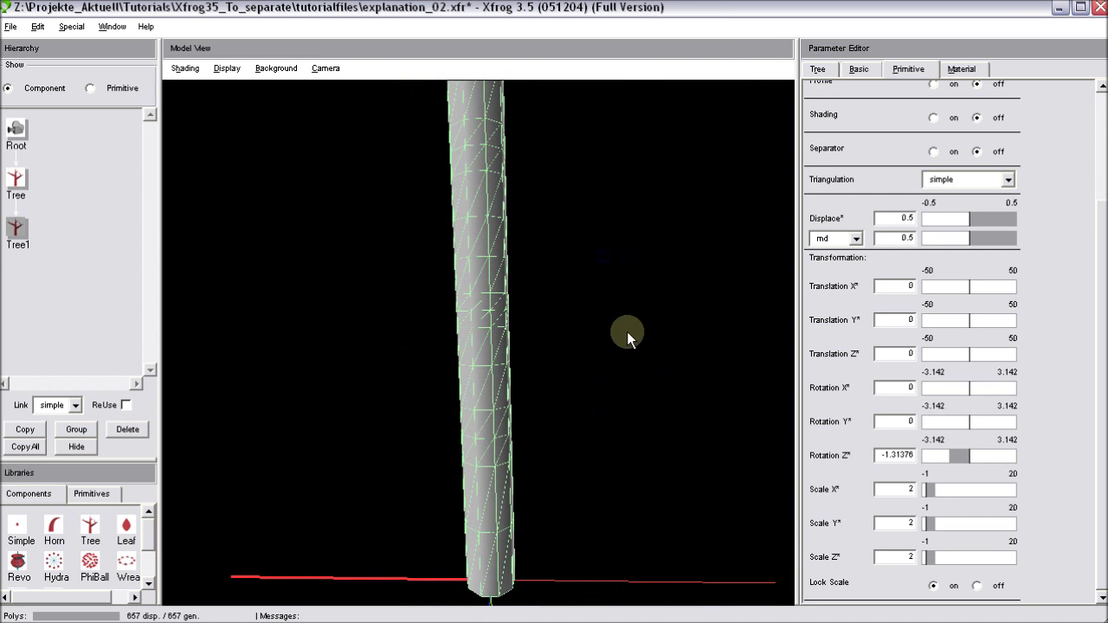
Step: Delete the Tree1 trunk piece and select the Tree component
left_click(127, 429)
left_click(16, 179)
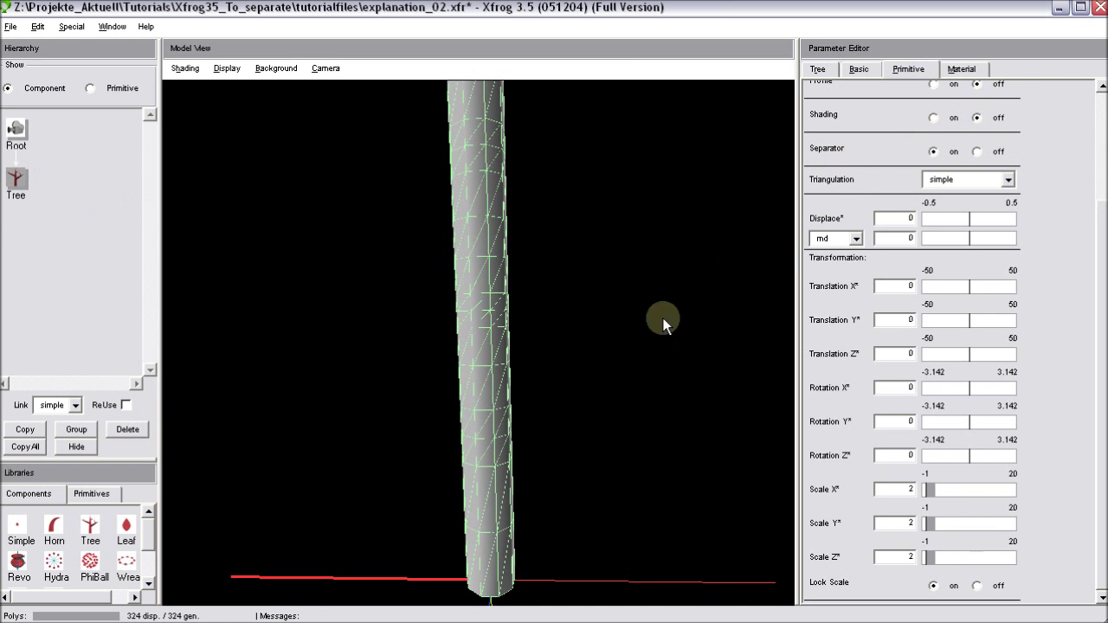
left_click_drag(618, 348, 555, 334)
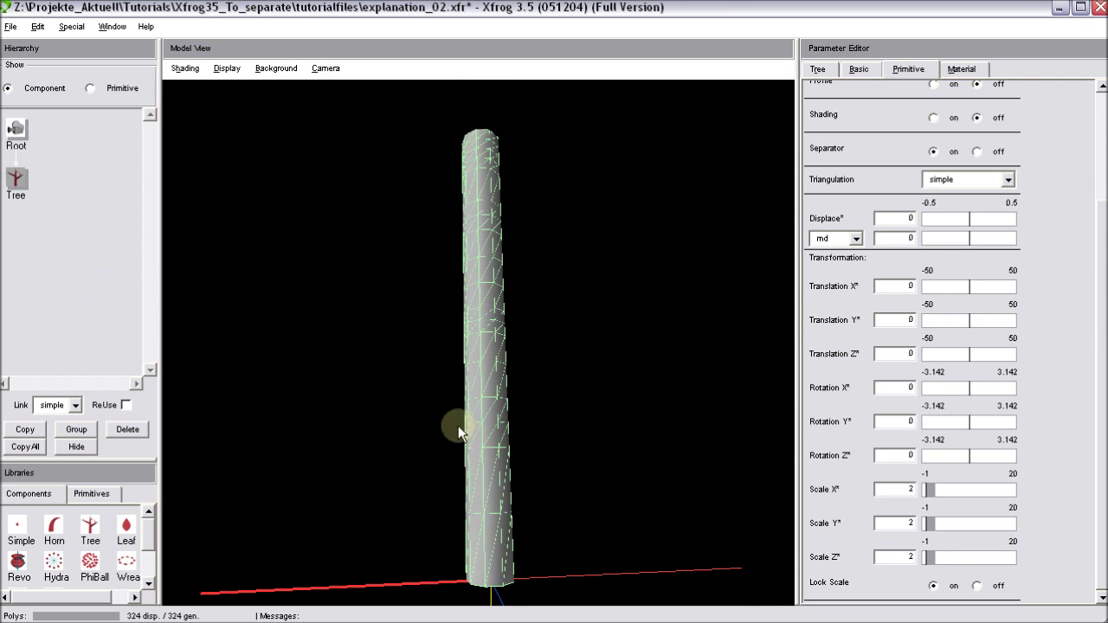
Step: Detach the Tree component from Root in the hierarchy
left_click_drag(465, 369, 566, 372)
left_click(16, 184)
left_click_drag(17, 189, 57, 131)
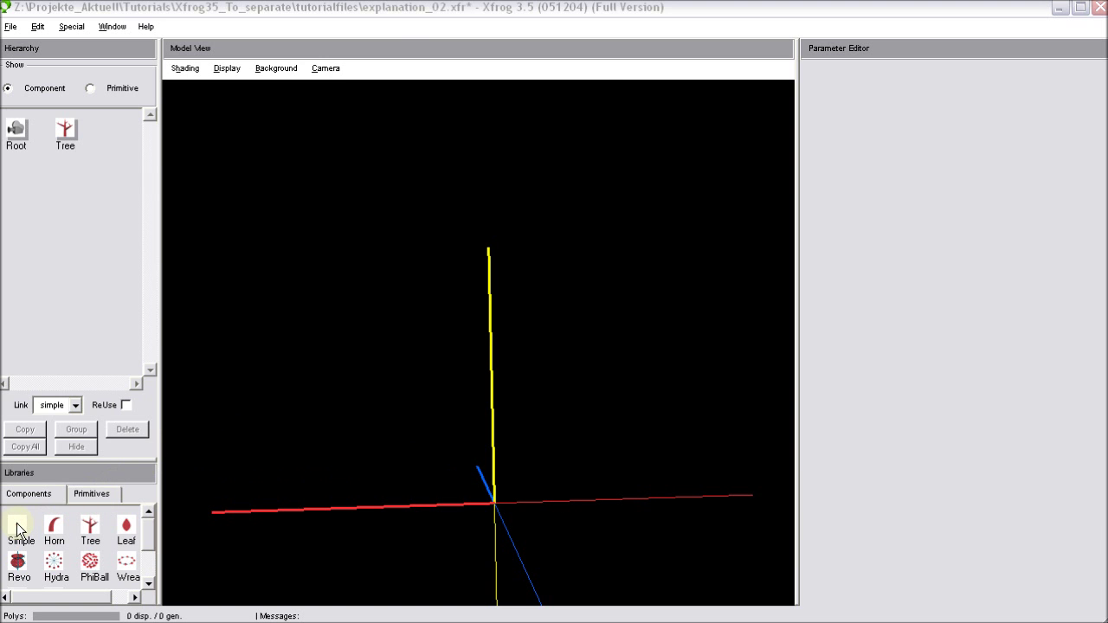
Step: Attach a new Simple component to Root as a Tube with 12 points
left_click_drag(17, 530, 21, 136)
left_click(15, 181)
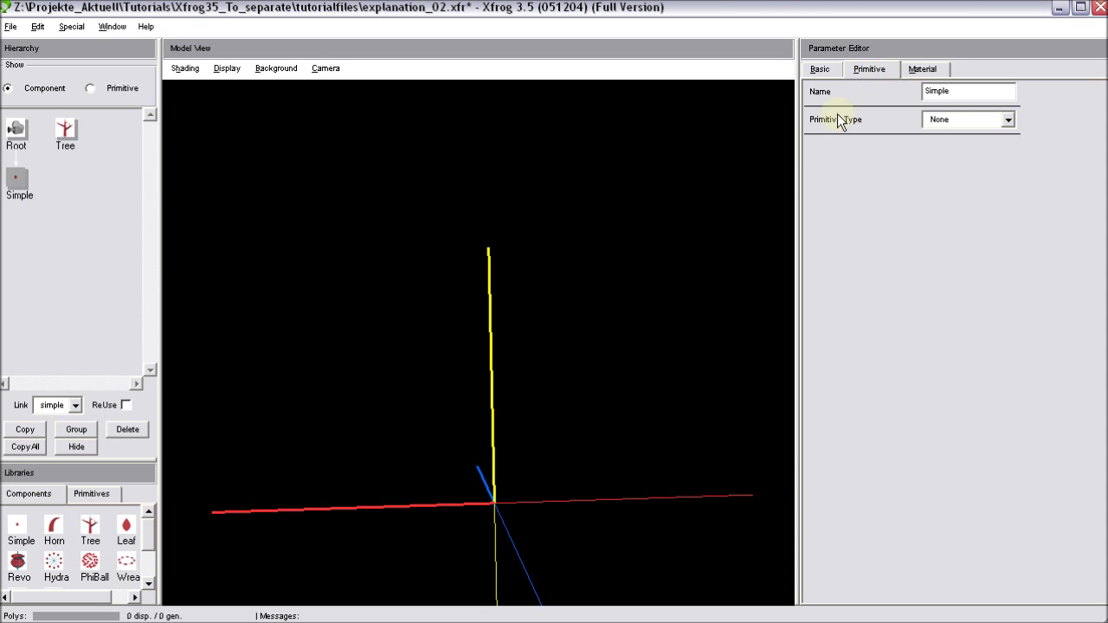
left_click(967, 127)
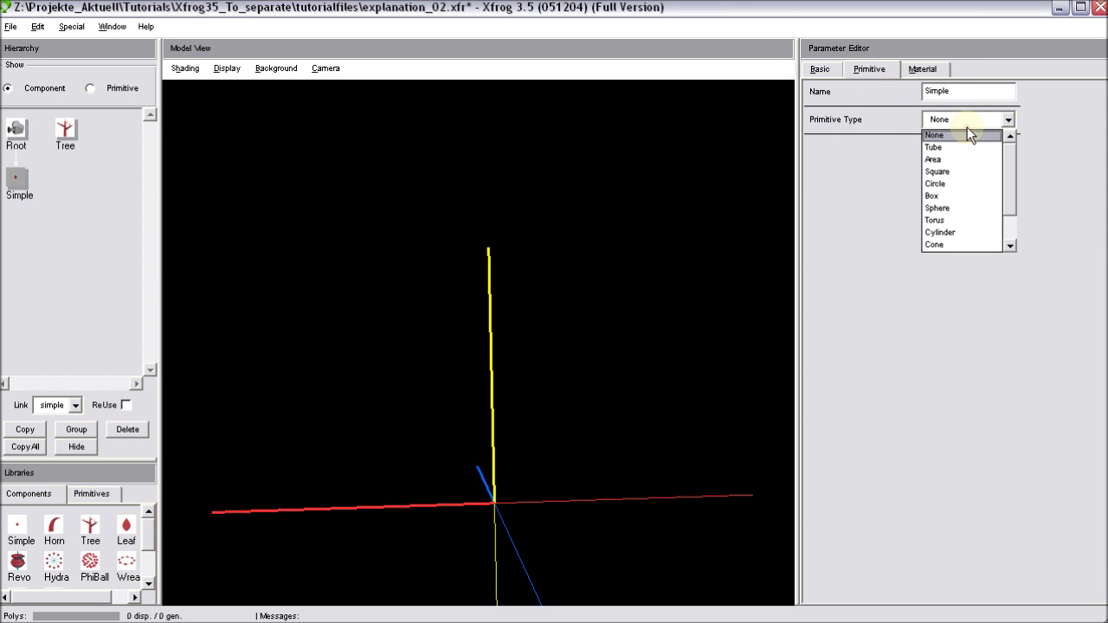
left_click(945, 149)
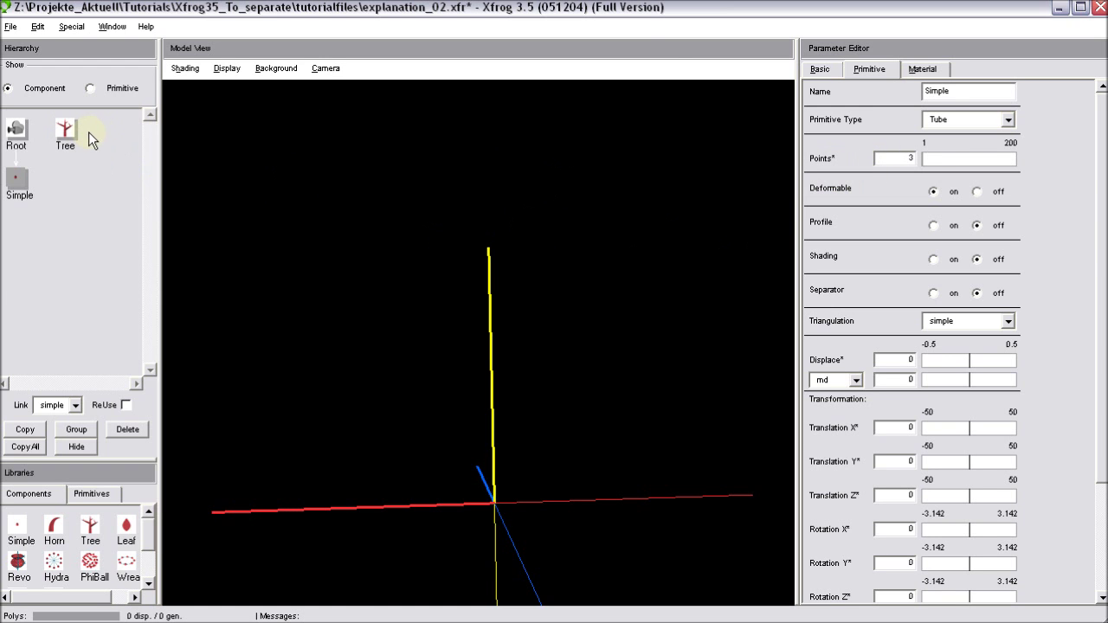
double_click(900, 158)
type("12")
key("Return")
Step: Make the tube deformable, unlock scale, set Scale Z to 3, and enable Profile
left_click(934, 192)
left_click_drag(1098, 290, 1099, 462)
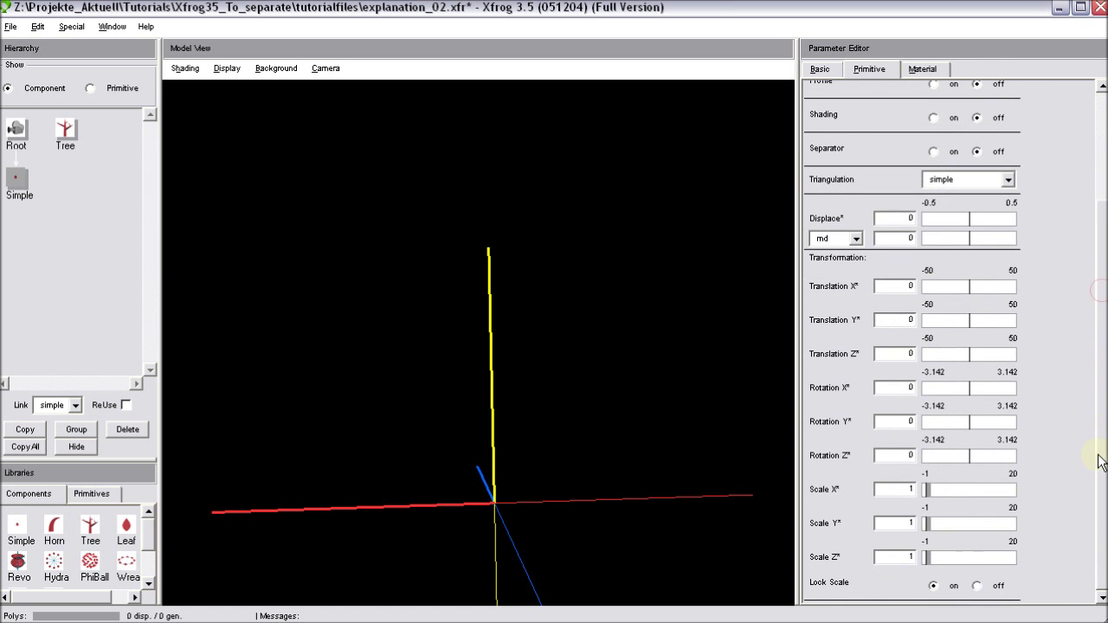
left_click(977, 586)
double_click(901, 557)
type("3")
key("Return")
left_click_drag(726, 477, 554, 509)
scroll(1082, 259, "up", 5)
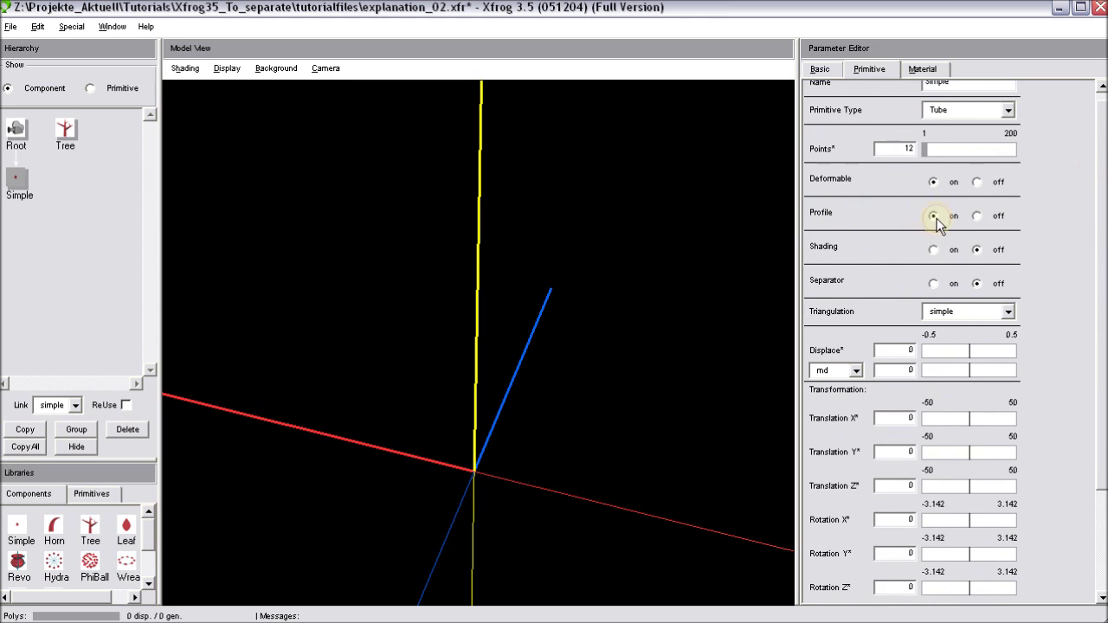
left_click(934, 217)
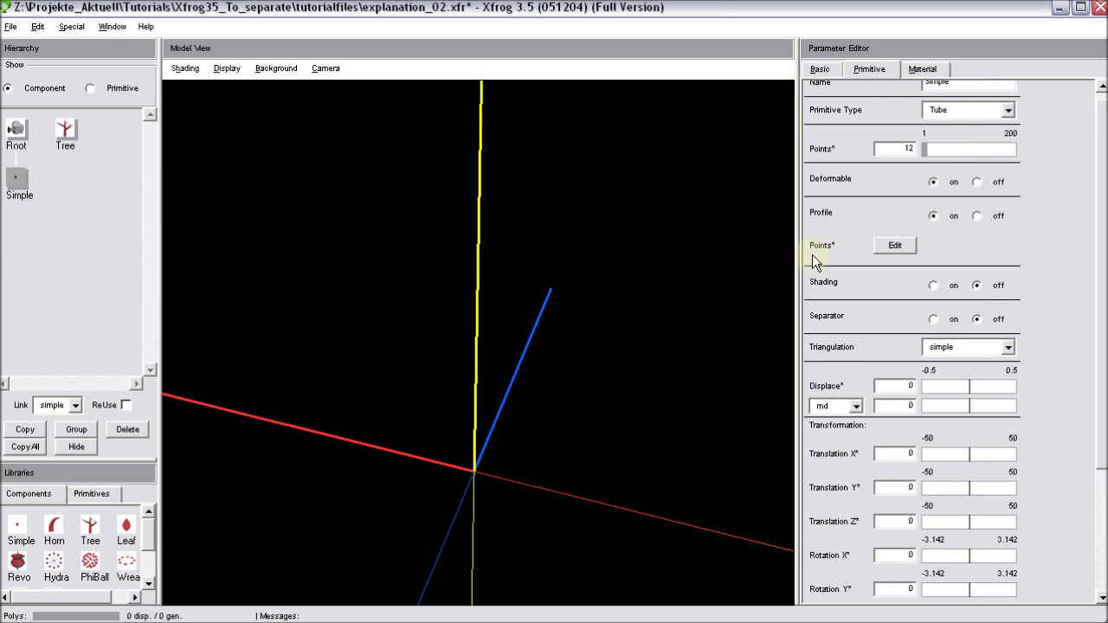
Step: Drag the tube's profile points into a lumpy, lobed outline and confirm it
left_click(900, 247)
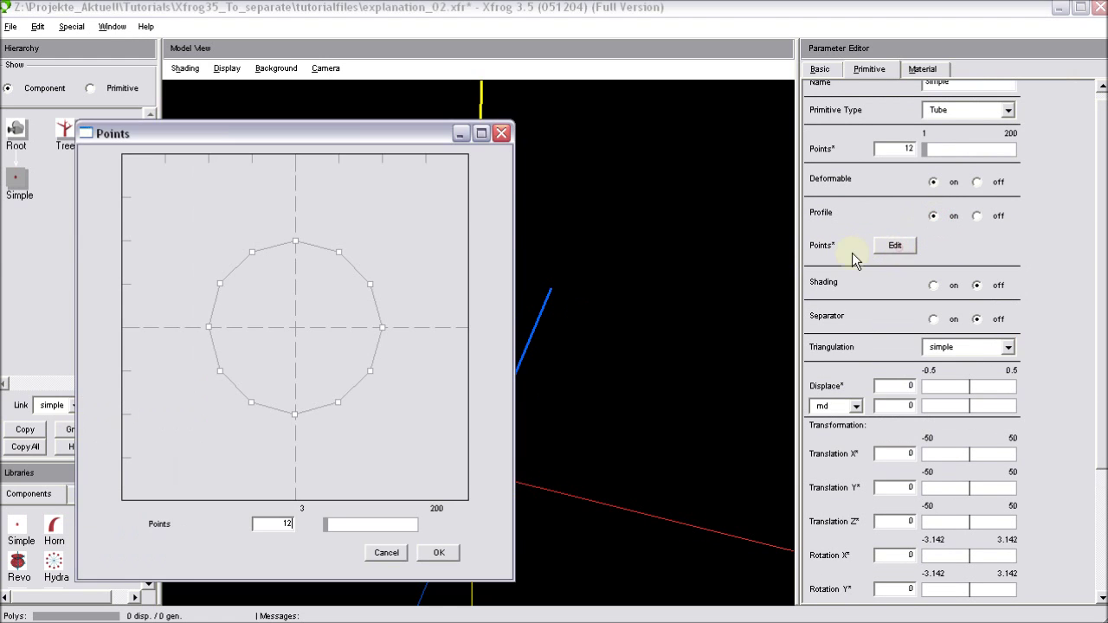
left_click_drag(394, 135, 892, 91)
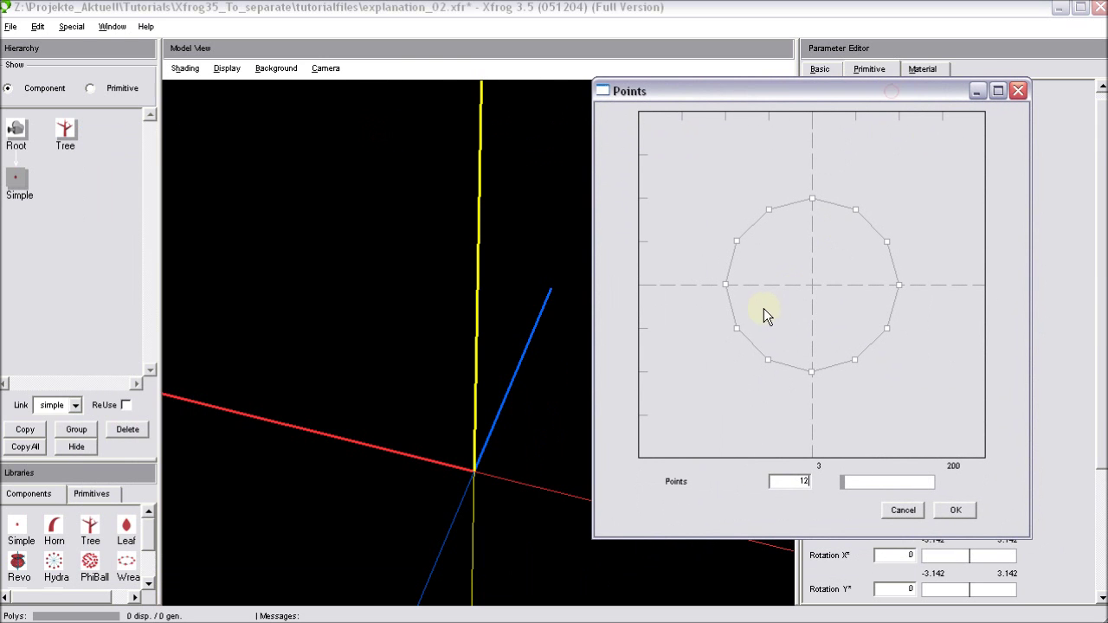
left_click_drag(737, 328, 718, 347)
left_click_drag(811, 373, 813, 335)
left_click_drag(890, 333, 915, 341)
left_click_drag(887, 243, 876, 254)
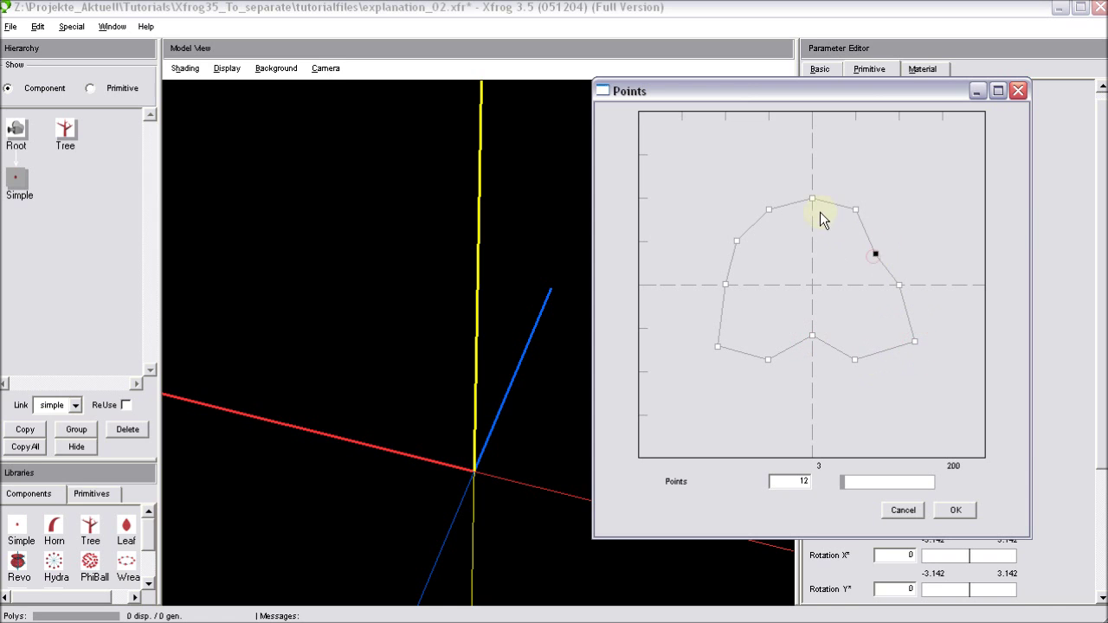
left_click_drag(812, 199, 790, 230)
left_click_drag(726, 284, 734, 285)
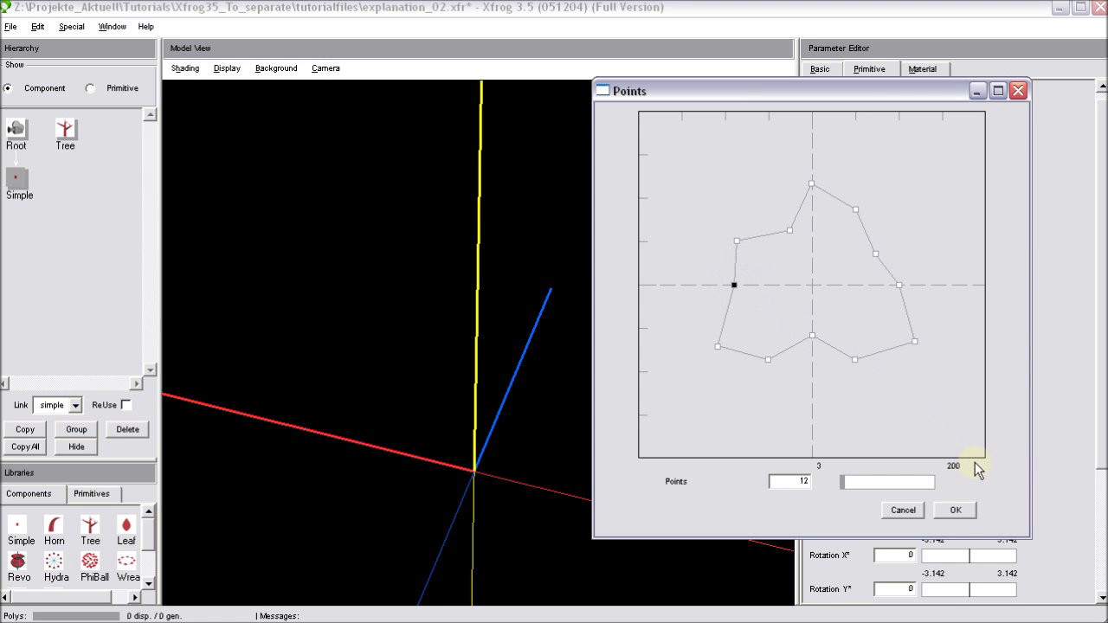
left_click(958, 511)
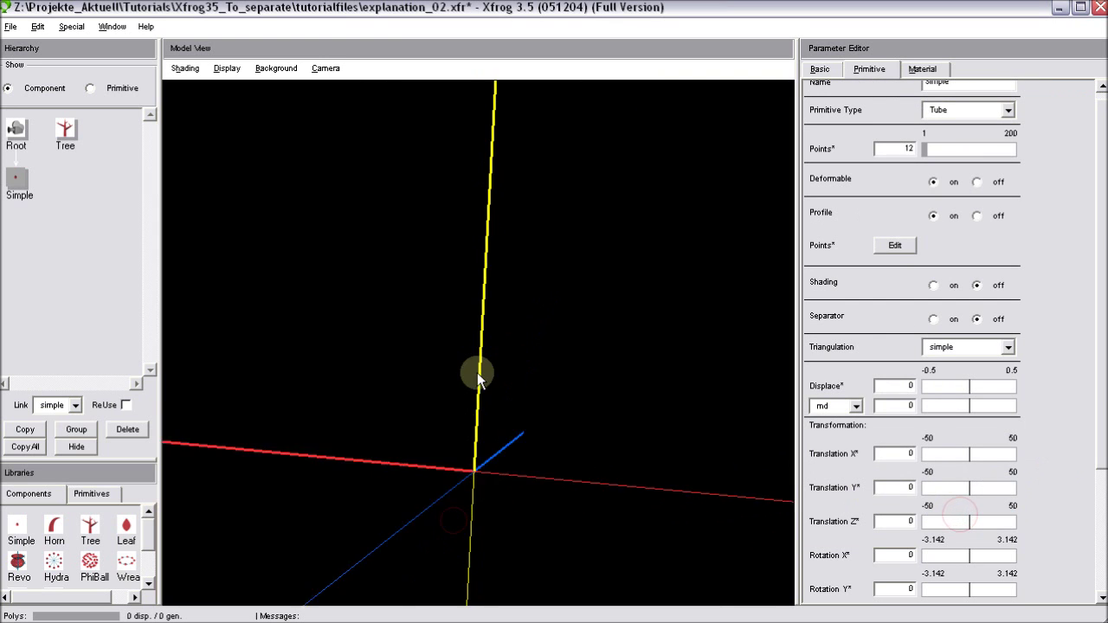
left_click_drag(475, 351, 535, 487)
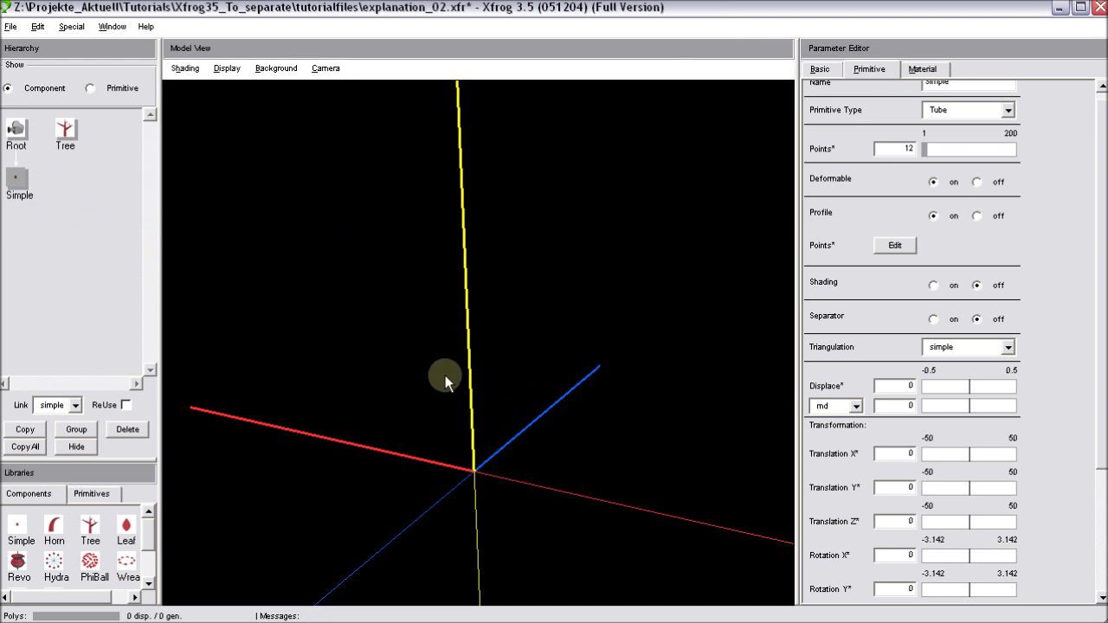
Step: Duplicate the Simple tube and attach the copy beneath the original
left_click(26, 432)
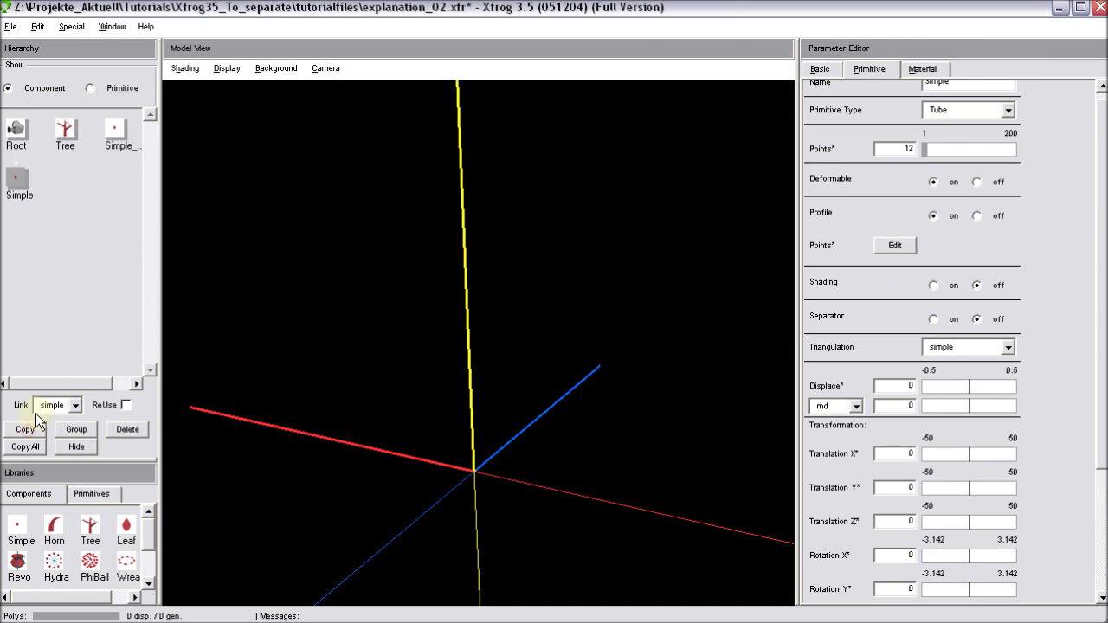
left_click_drag(22, 212, 16, 180)
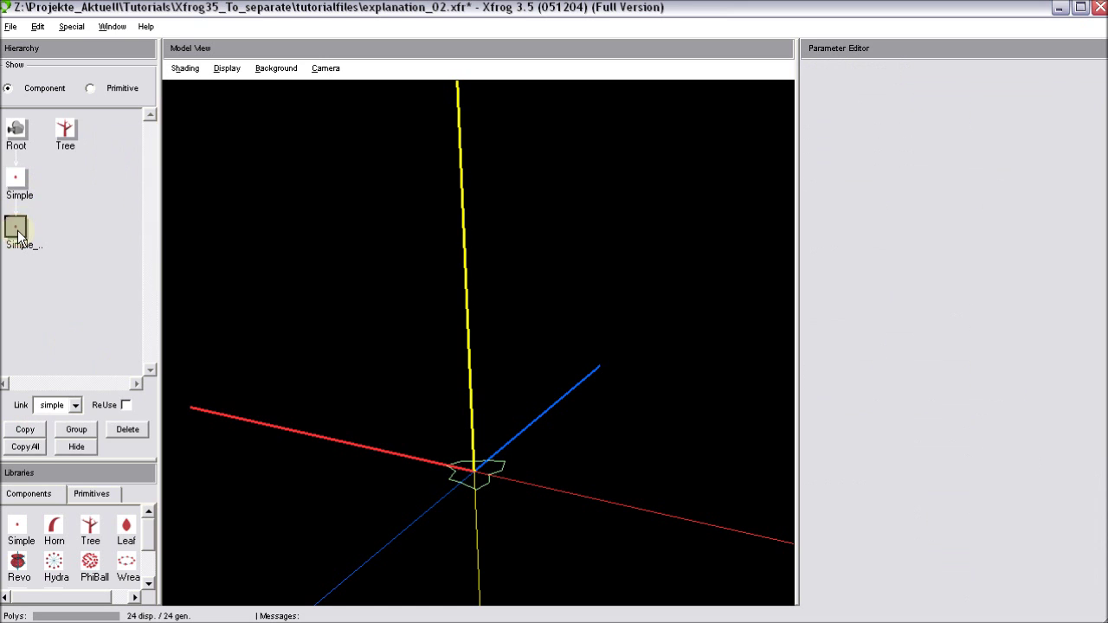
left_click(17, 236)
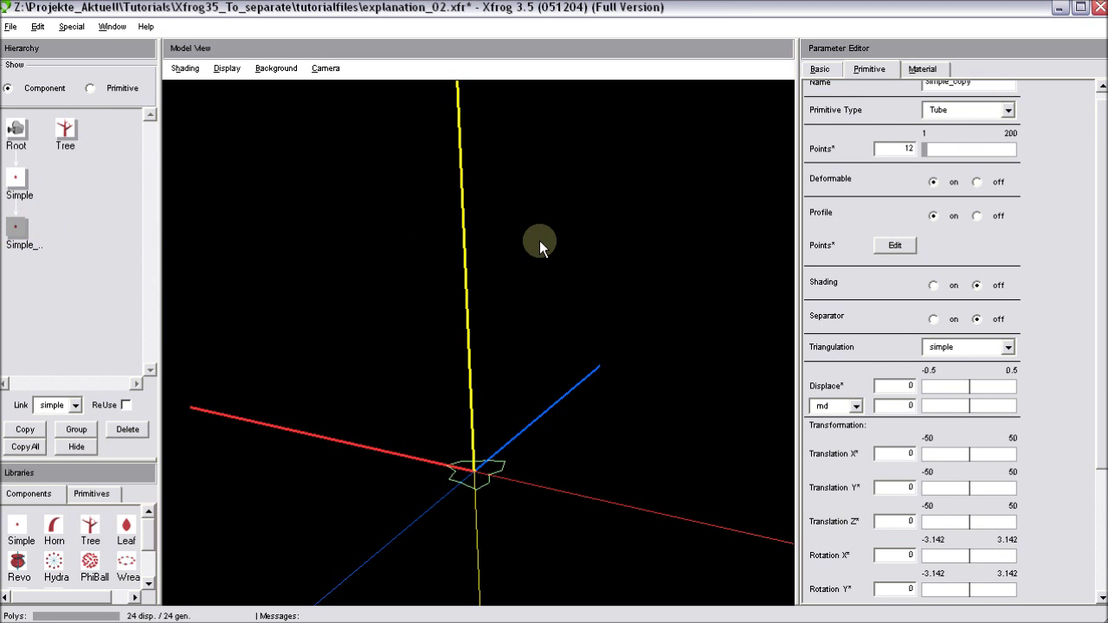
Step: Set Simple_copy's Translation Z to 1 and inspect the stacked tubes
left_click(828, 71)
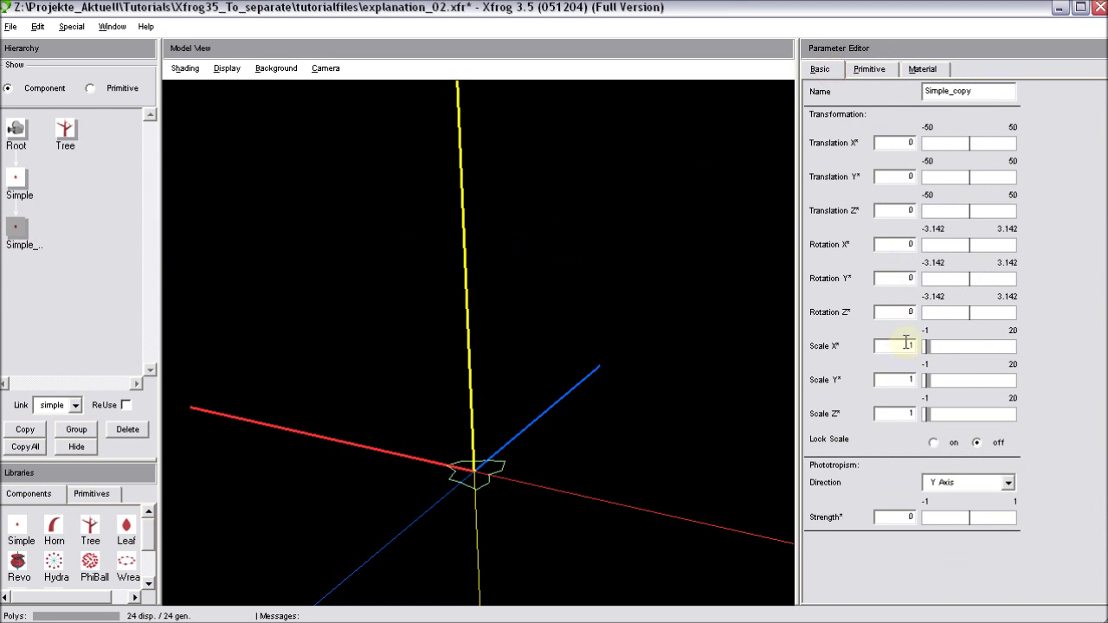
double_click(899, 213)
type("1")
key("Return")
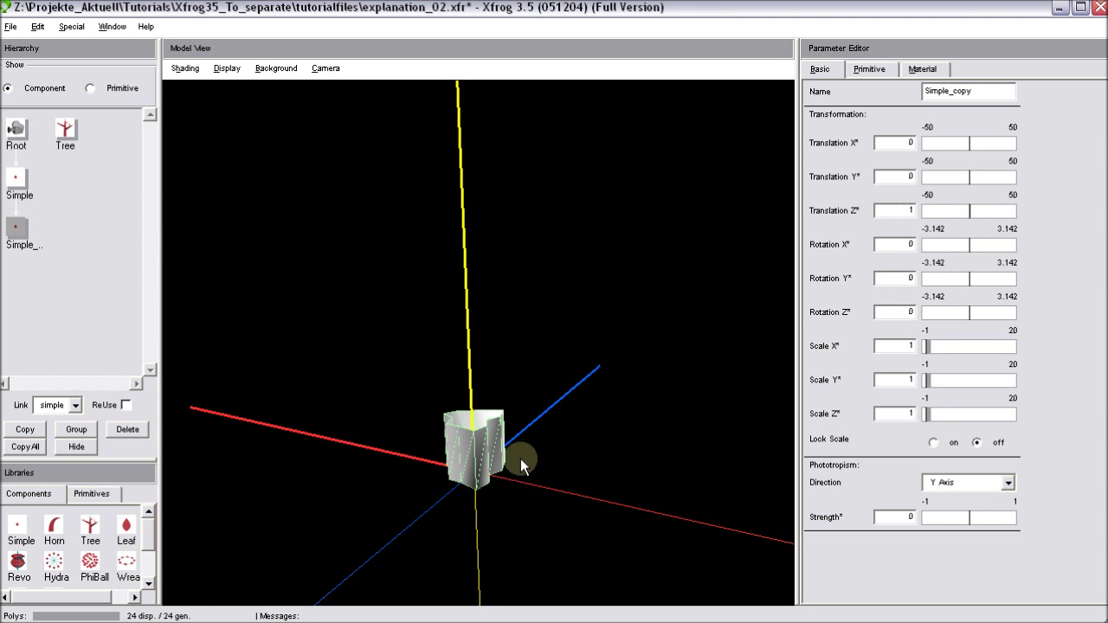
mouse_move(501, 468)
left_mouse_down()
mouse_move(512, 468)
mouse_move(383, 485)
mouse_move(525, 374)
mouse_move(519, 471)
mouse_move(528, 404)
mouse_move(545, 532)
mouse_move(533, 473)
mouse_move(512, 492)
mouse_move(504, 478)
mouse_move(505, 527)
mouse_move(513, 464)
left_mouse_up()
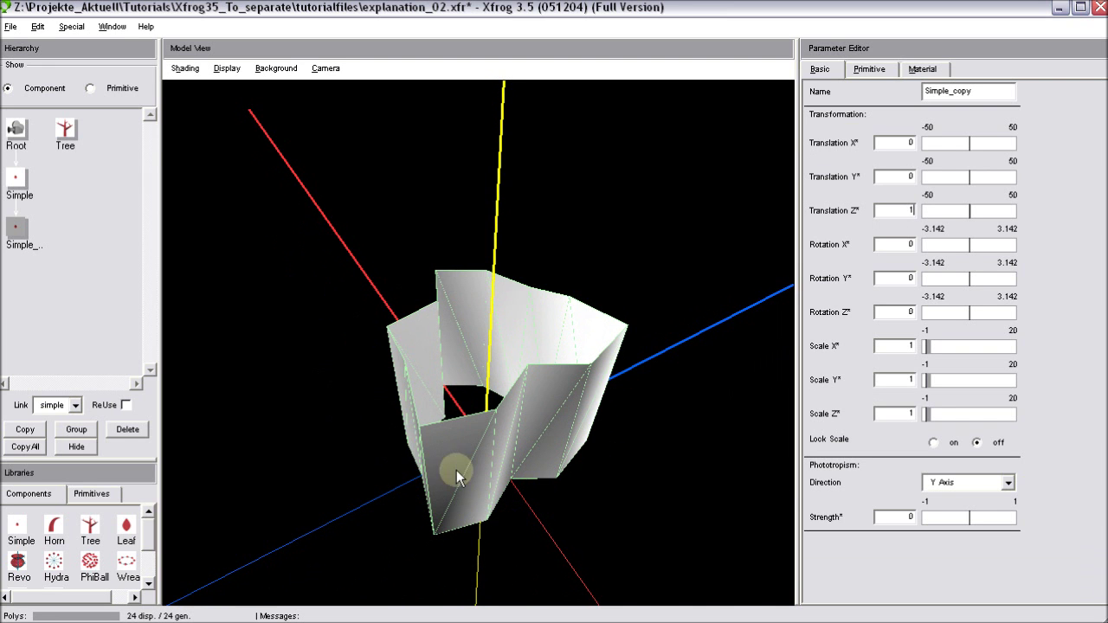
left_click_drag(456, 470, 541, 391)
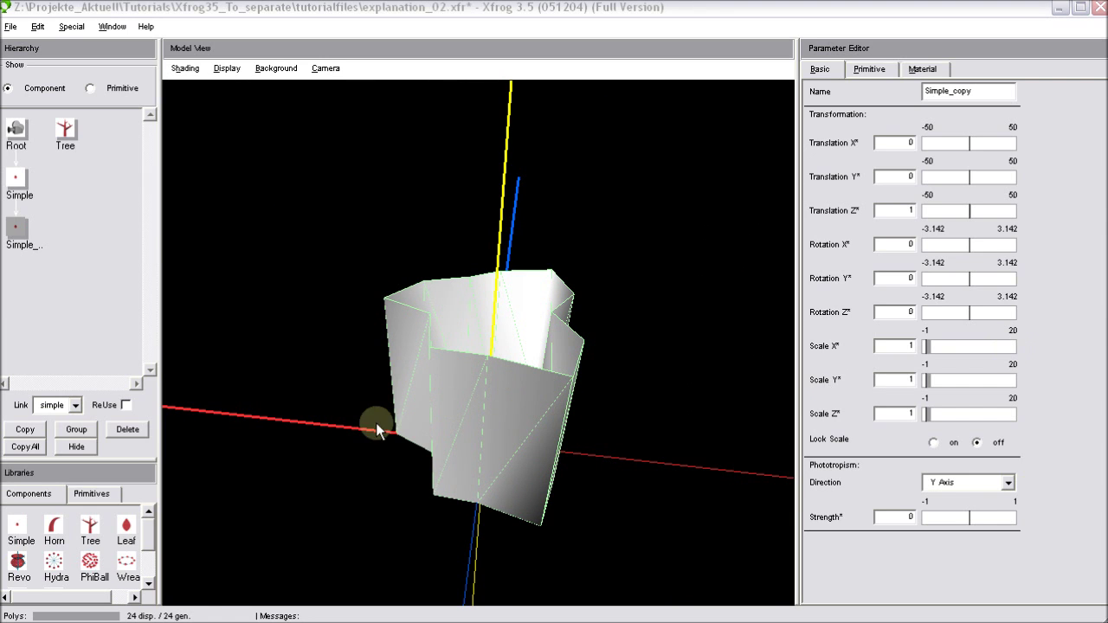
left_click(28, 230)
left_click_drag(512, 474, 488, 450)
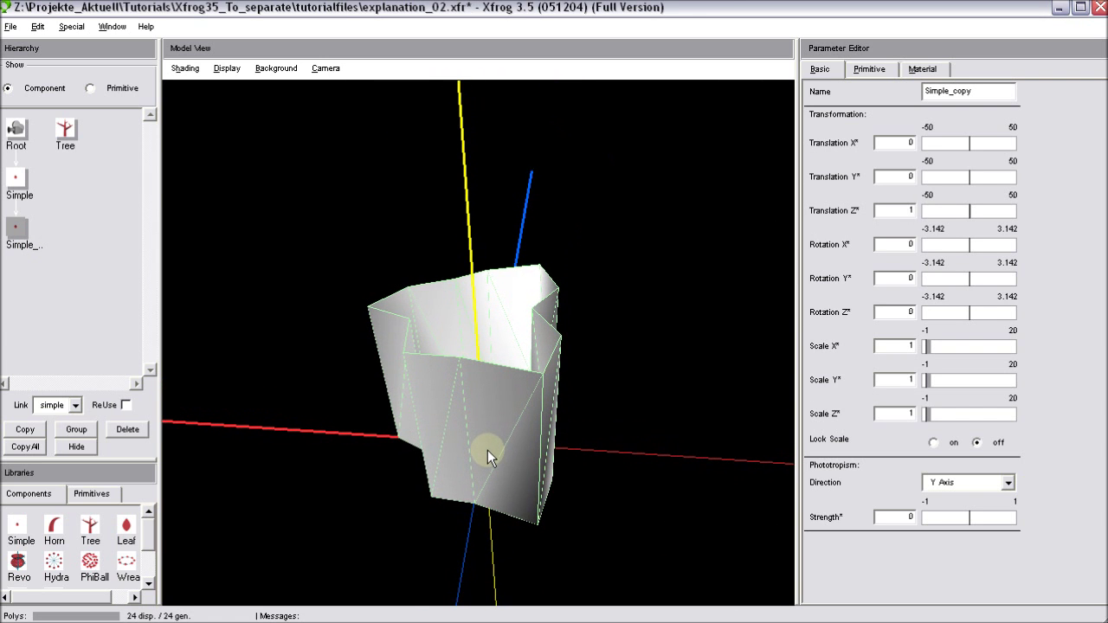
Step: Turn on Lock Scale for Simple_copy and apply a uniform scale of 2.5
left_click(863, 72)
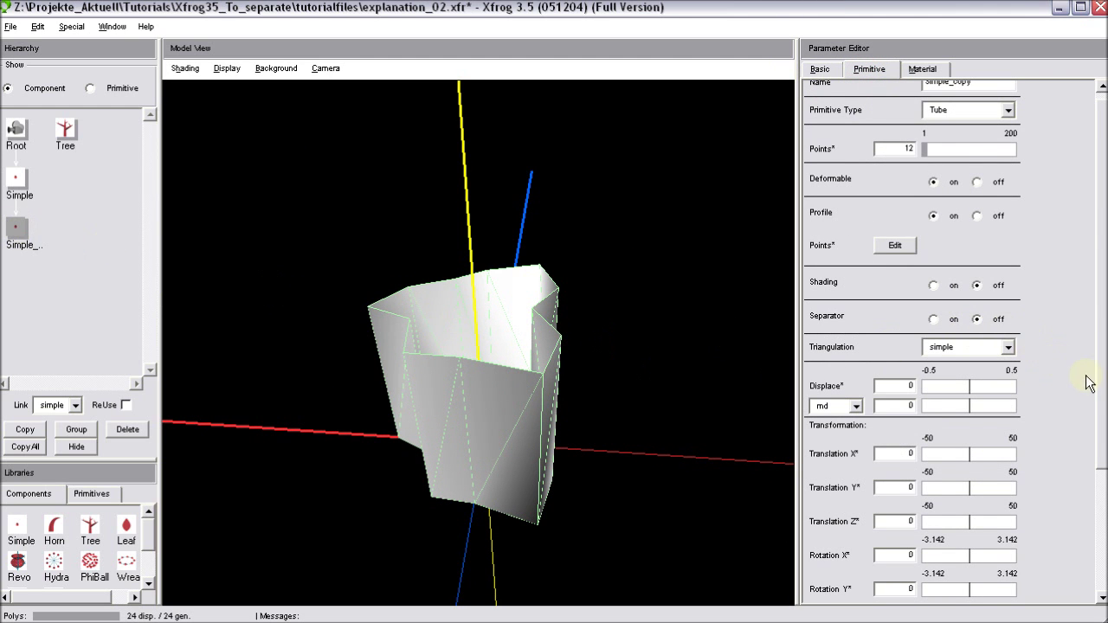
scroll(1090, 386, "down", 5)
left_click_drag(926, 556, 938, 558)
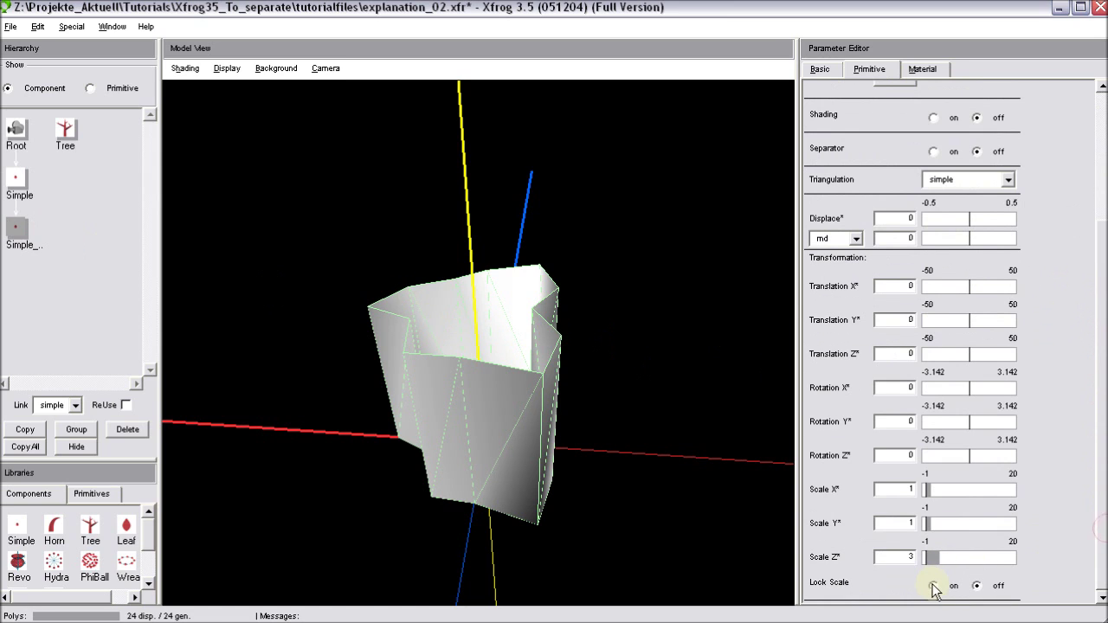
left_click(934, 586)
key("Return")
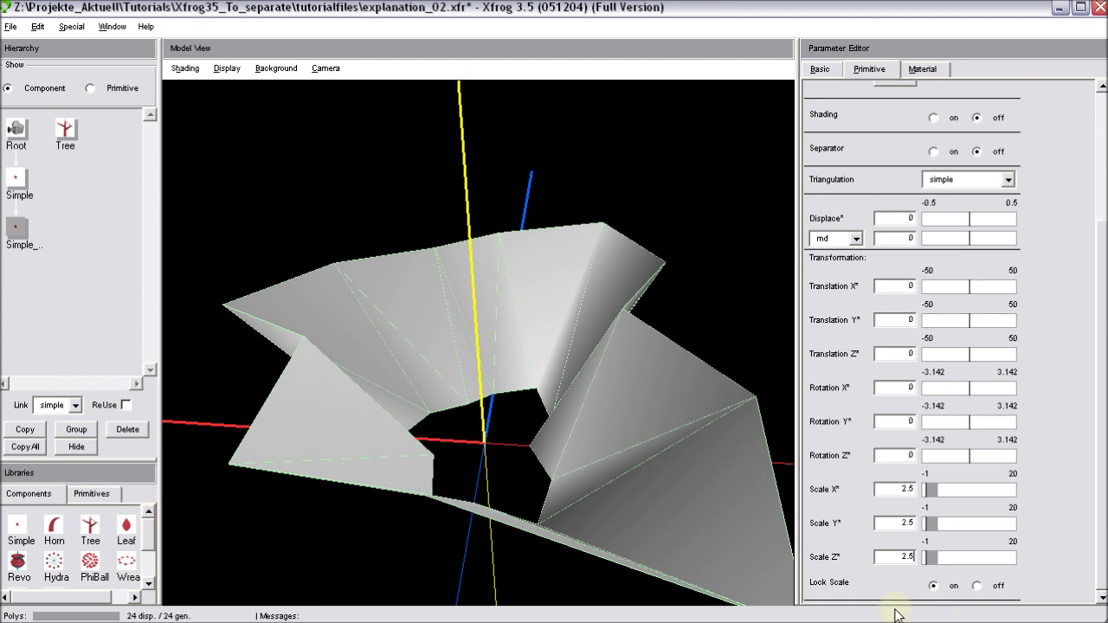
Step: Scale the base Simple tube uniformly to 3
left_click(16, 178)
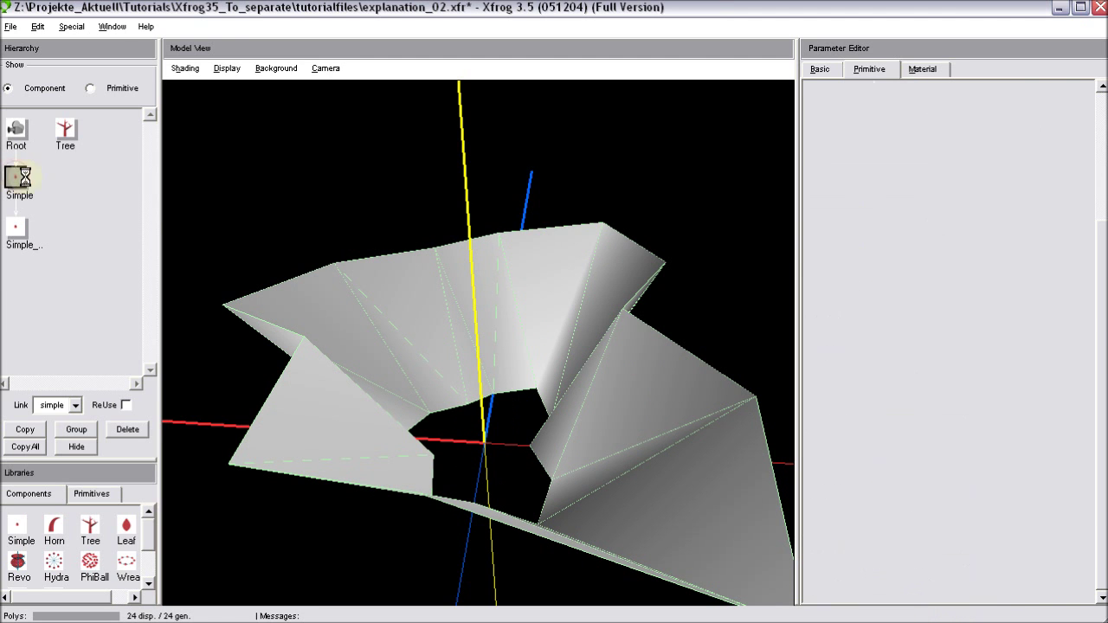
left_click(896, 523)
type("3")
key("Return")
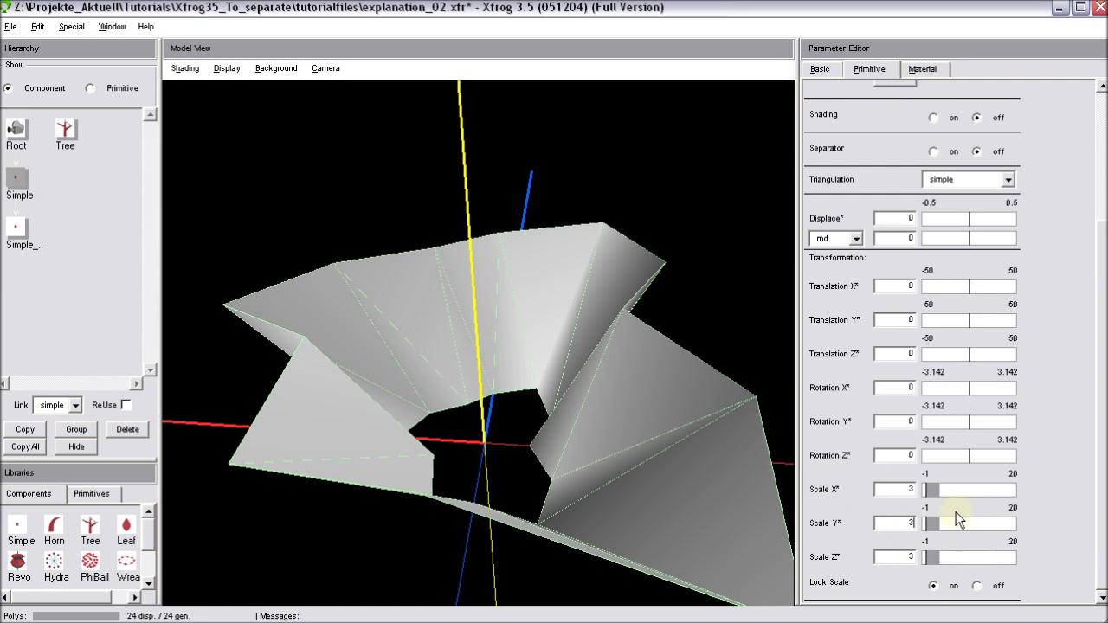
right_click_drag(616, 412, 614, 305)
Step: Reduce Simple_copy's uniform scale to 2.2
left_click(16, 178)
left_click(12, 227)
left_click_drag(584, 506, 458, 443)
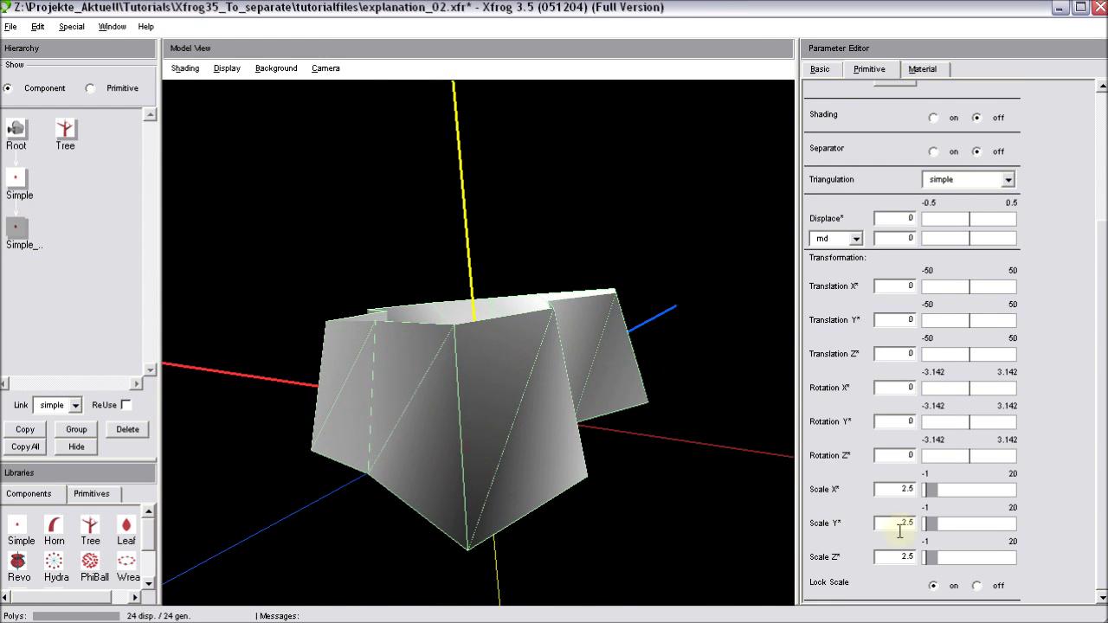
left_click(917, 491)
key("Return")
left_click_drag(541, 272, 381, 299)
left_click_drag(1103, 242, 1097, 149)
Step: Reshape Simple_copy's profile by pulling a right point out and the bottom point down
left_click(895, 204)
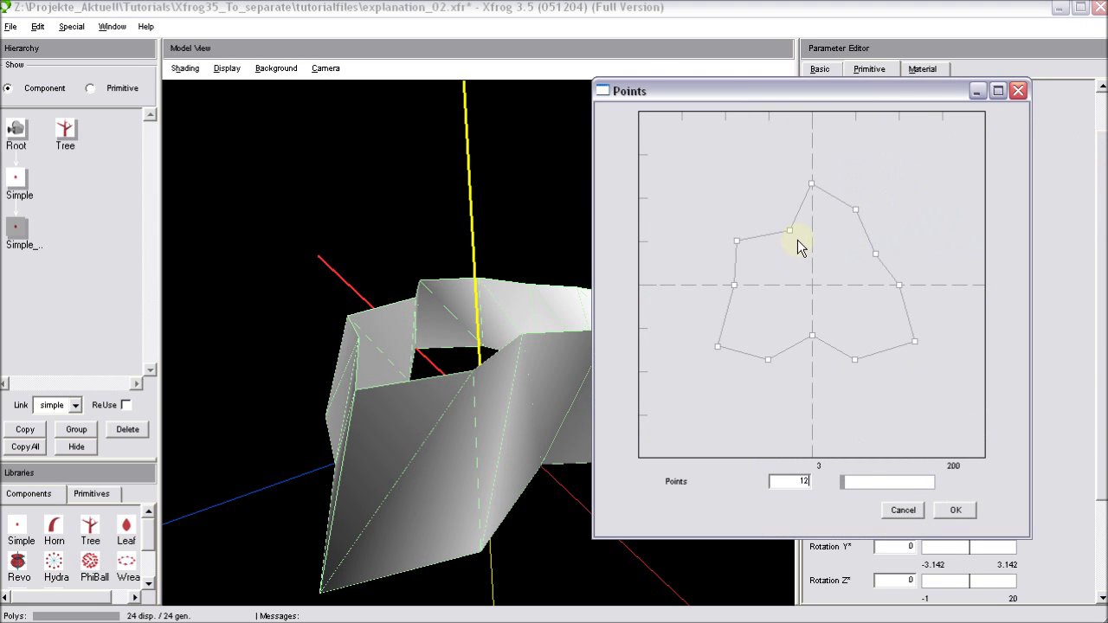
left_click_drag(875, 254, 896, 247)
left_click_drag(811, 335, 812, 356)
left_click(972, 520)
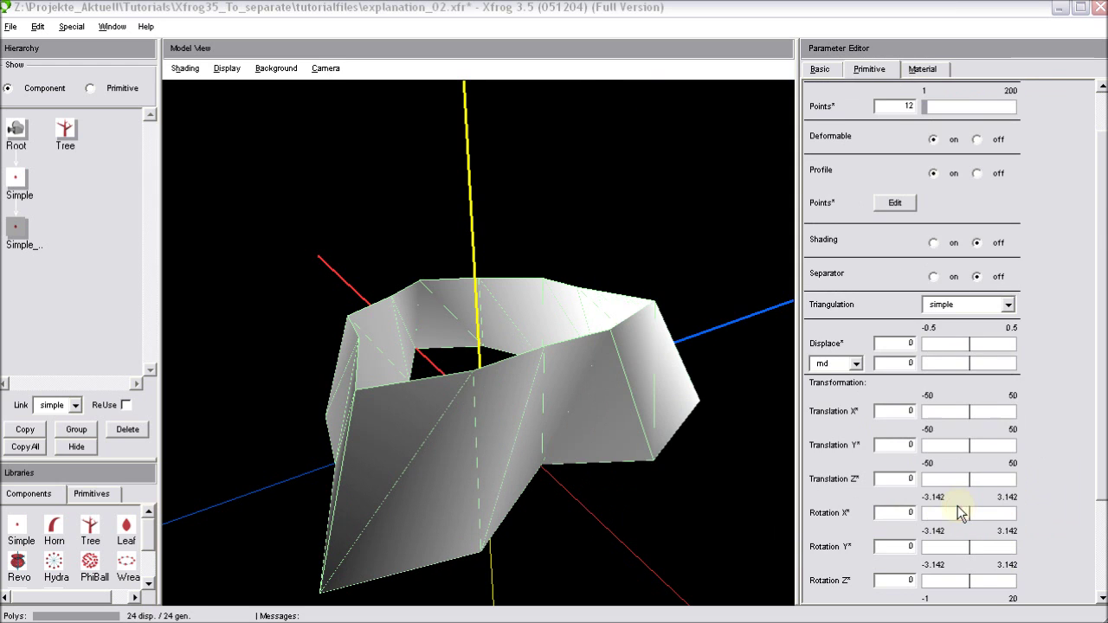
Step: Duplicate Simple_copy and attach the copy at the end of the tube chain
left_click(24, 431)
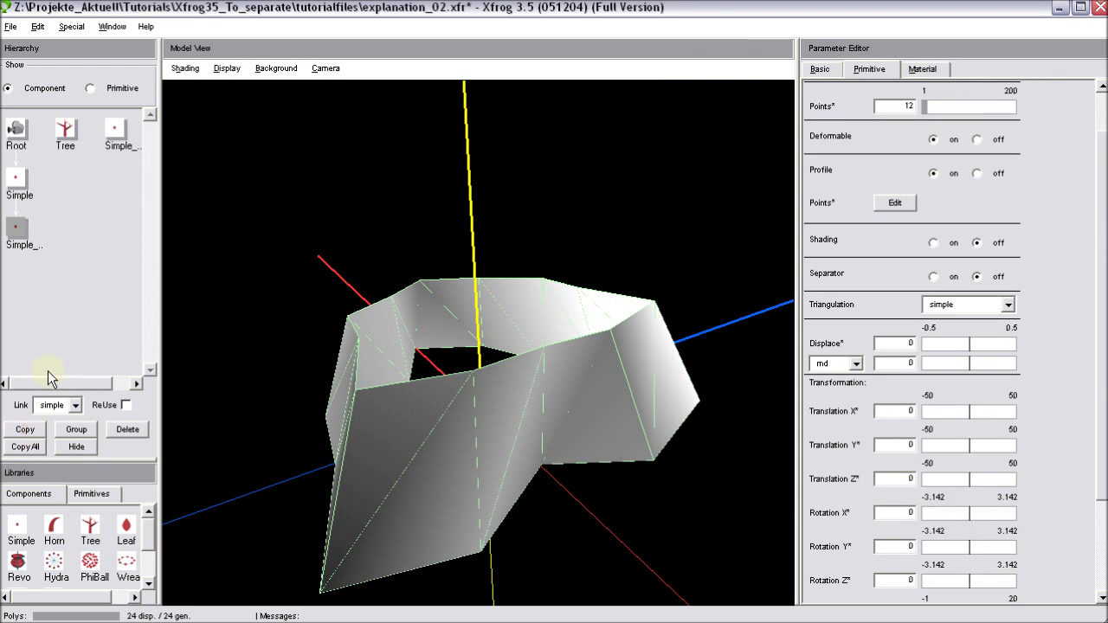
left_click(105, 137)
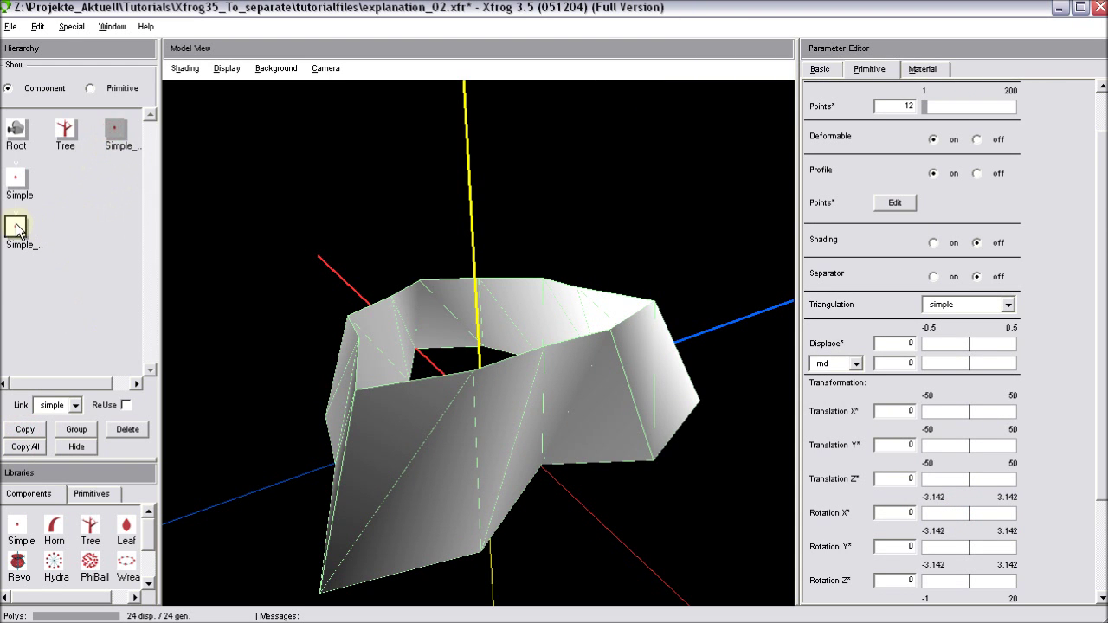
left_click_drag(17, 230, 17, 232)
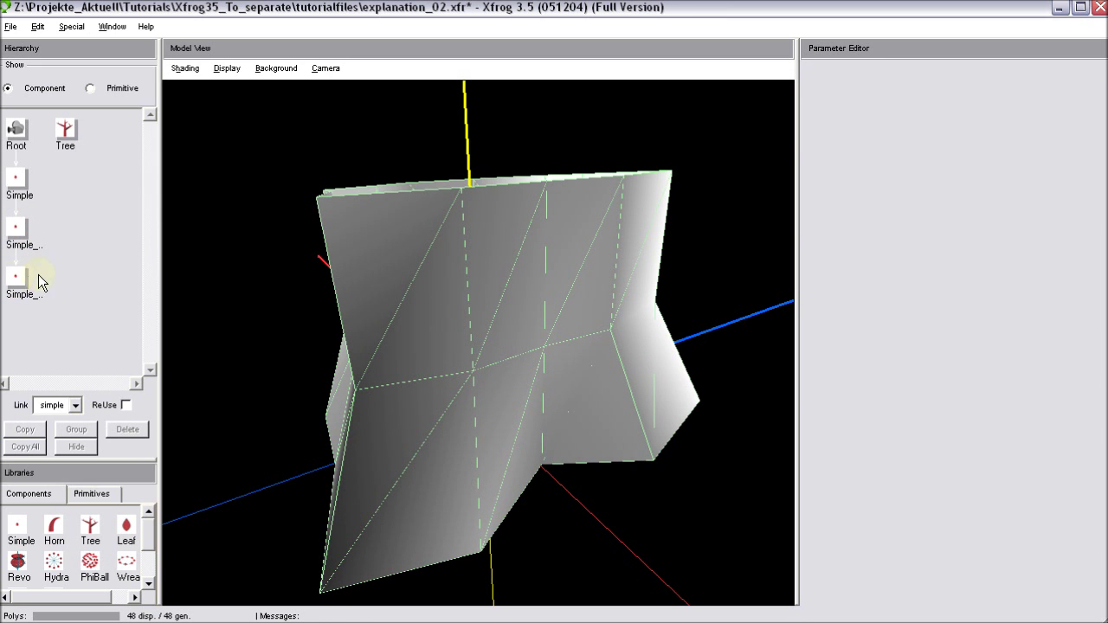
Step: Raise Simple_copy1 to Translation Z 1 and toggle its visibility to compare
left_click_drag(429, 331, 446, 294)
left_click(17, 283)
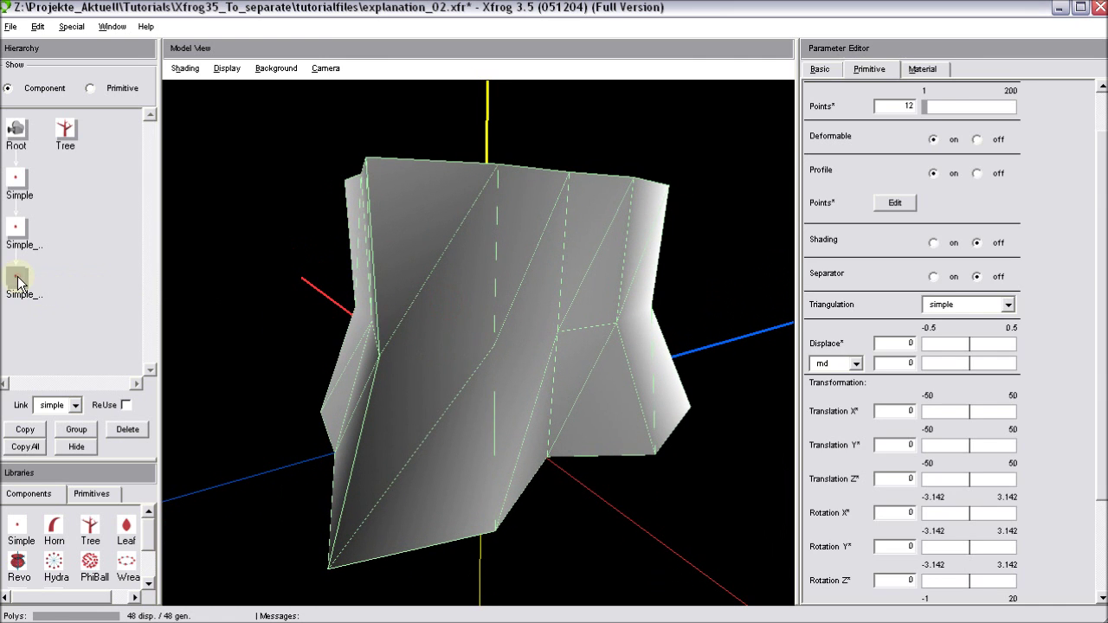
left_click(824, 77)
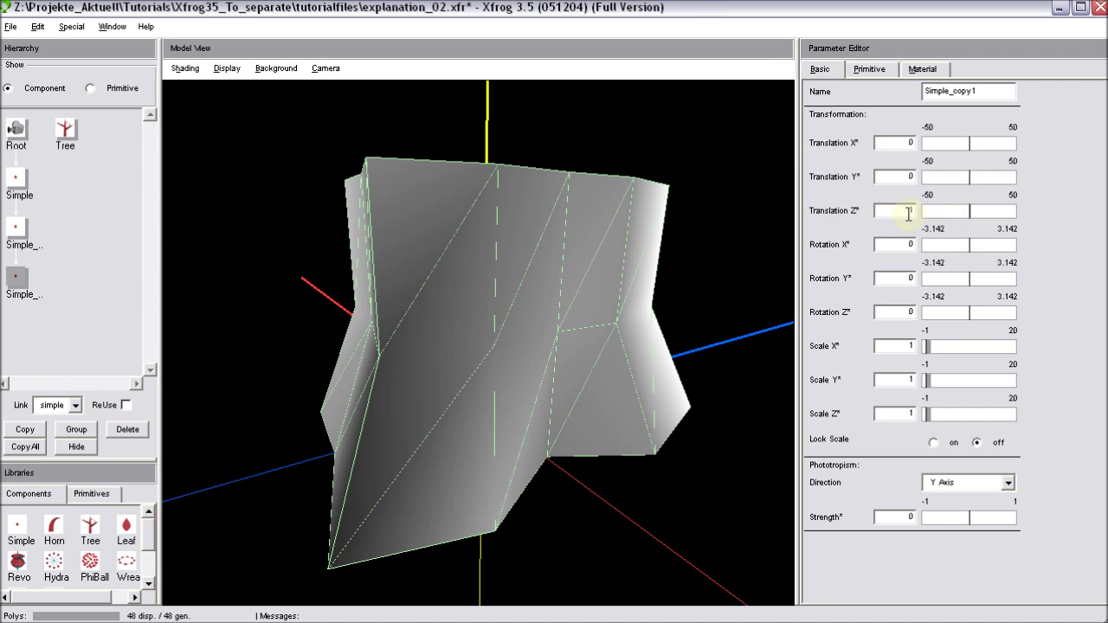
left_click_drag(488, 369, 493, 397)
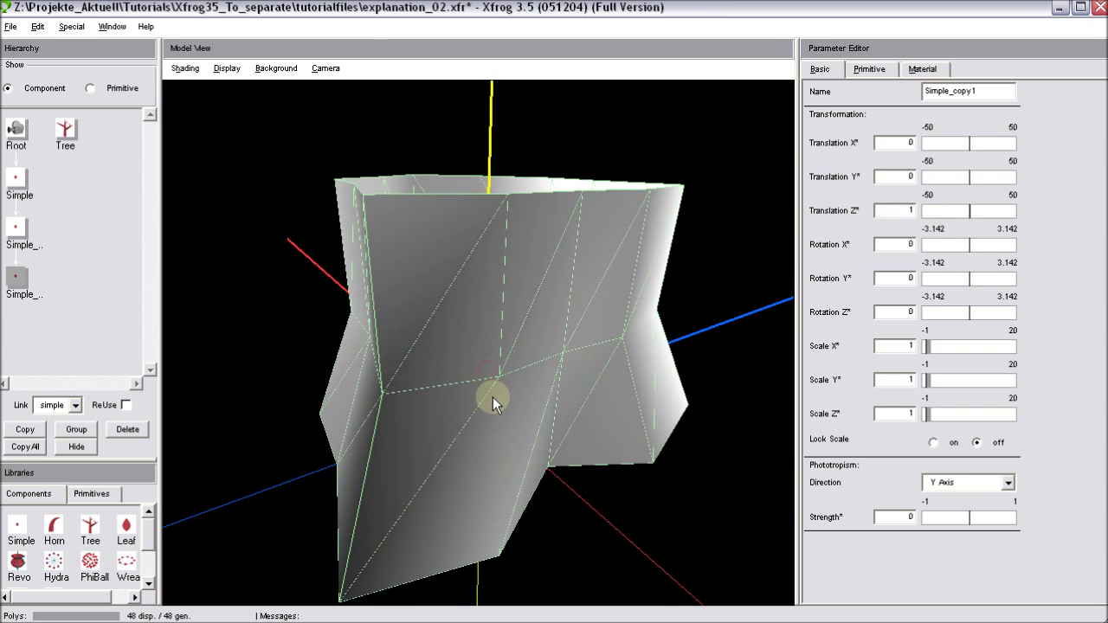
left_click(82, 450)
left_click(81, 450)
left_click(80, 450)
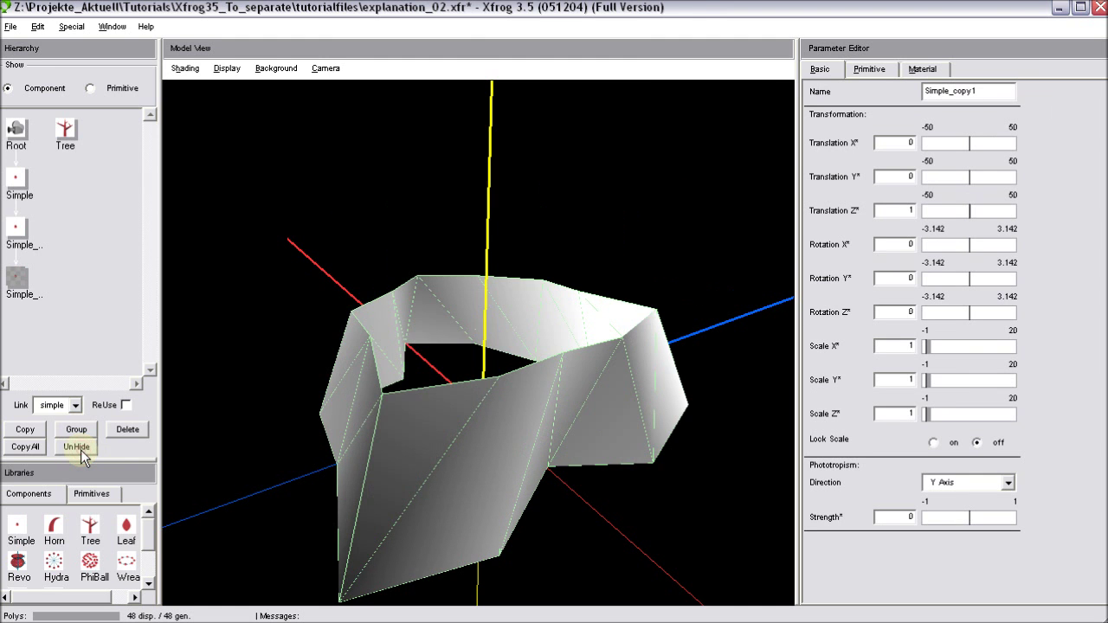
left_click(80, 450)
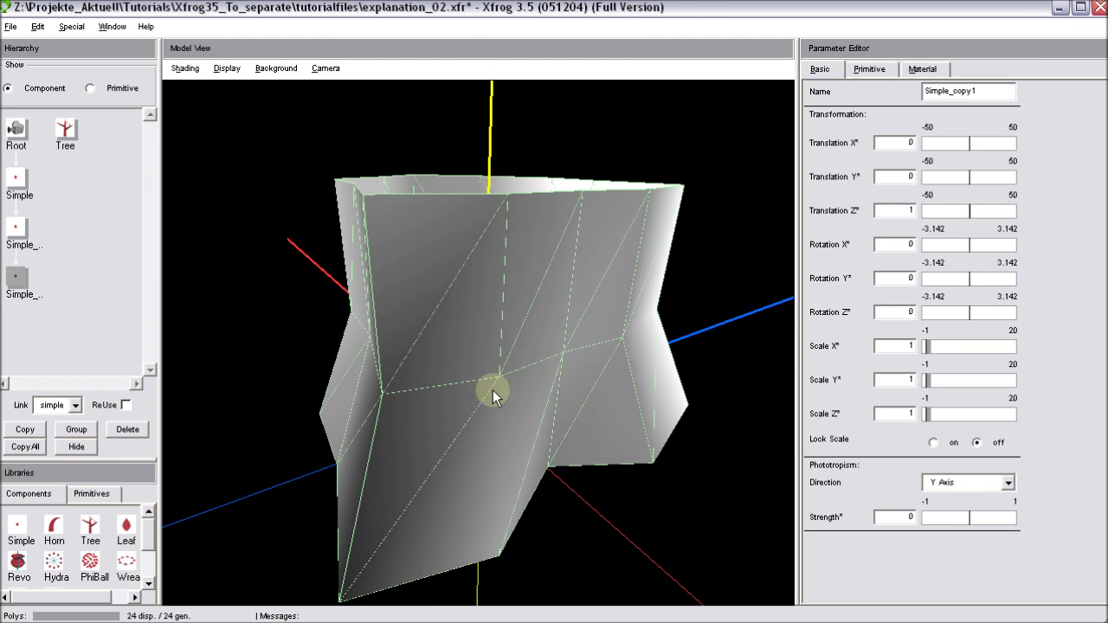
left_click_drag(492, 389, 520, 482)
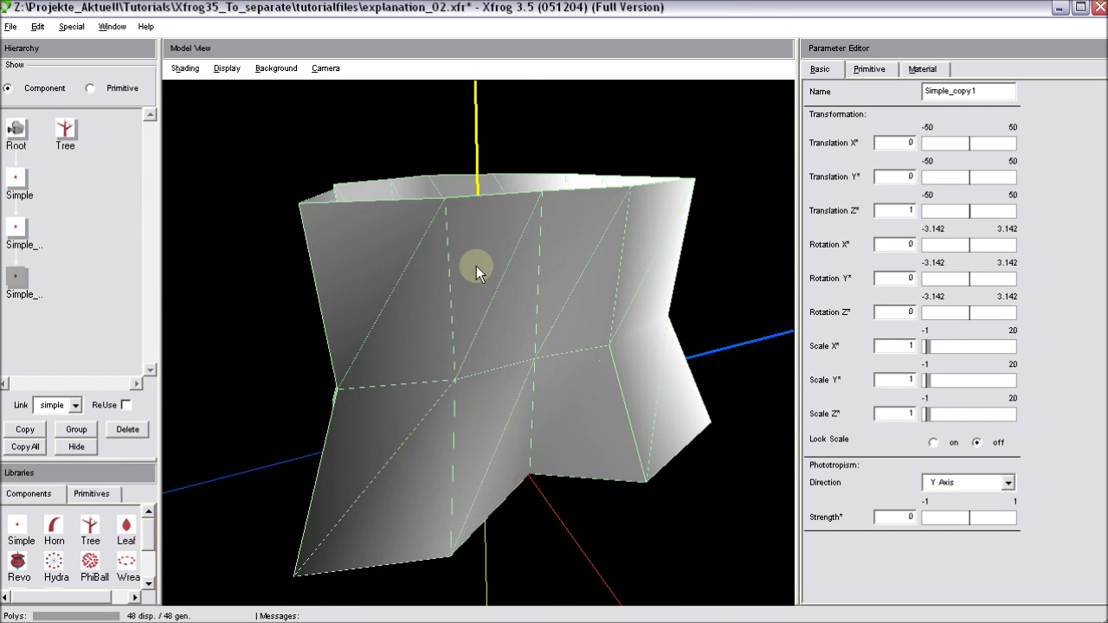
left_click_drag(477, 270, 615, 519)
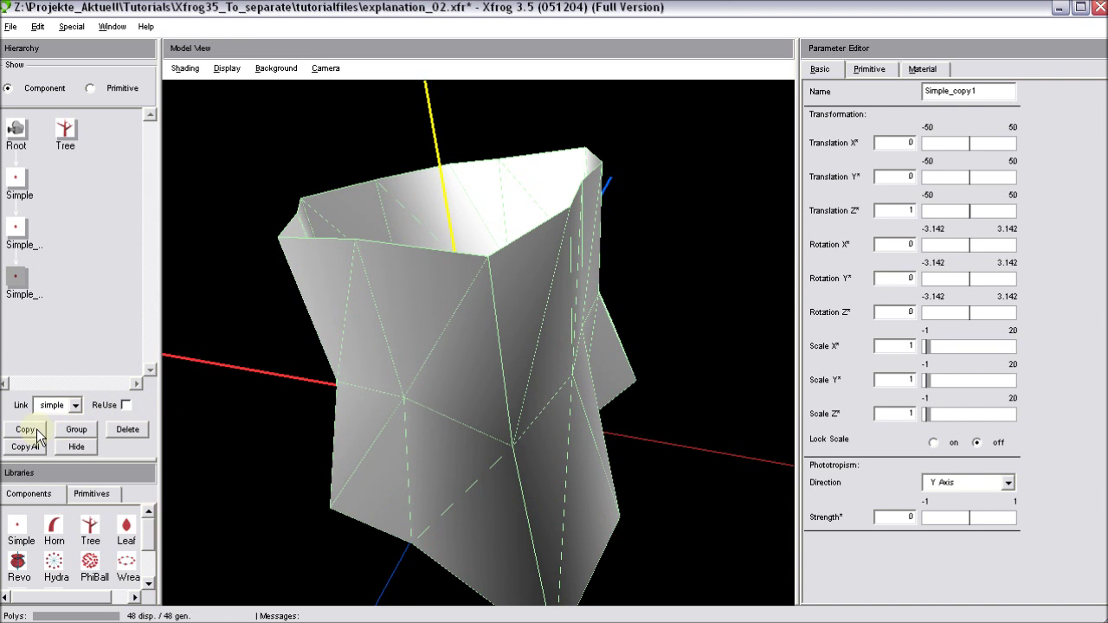
Step: Reshape Simple_copy1's profile, moving upper-left, right and bottom points outward
left_click(869, 69)
left_click(897, 208)
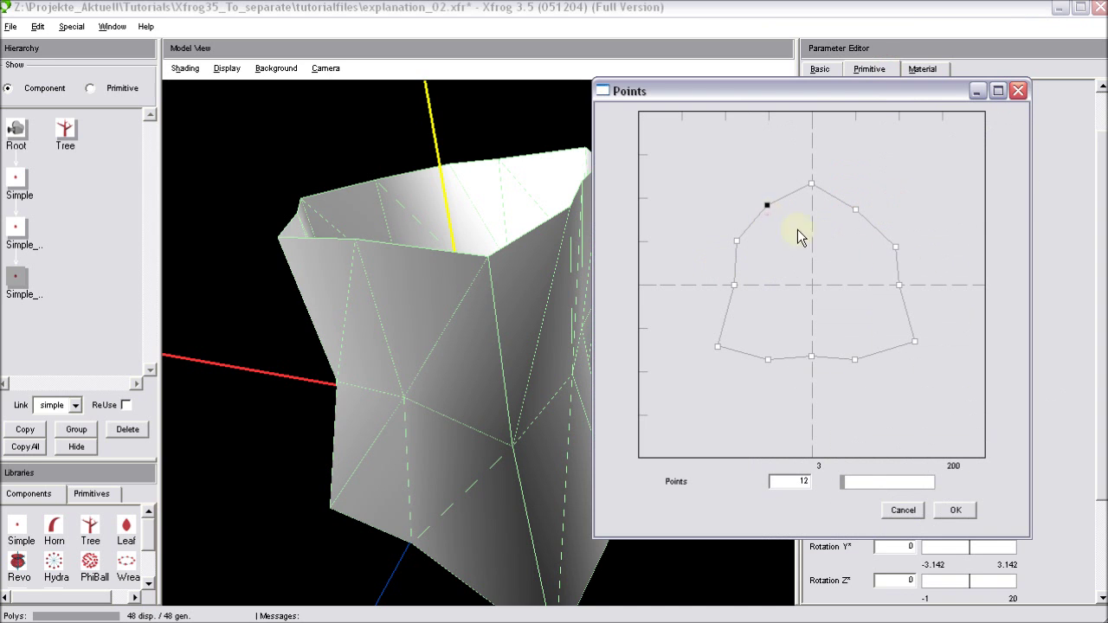
left_click_drag(775, 217, 767, 206)
left_click_drag(900, 284, 906, 285)
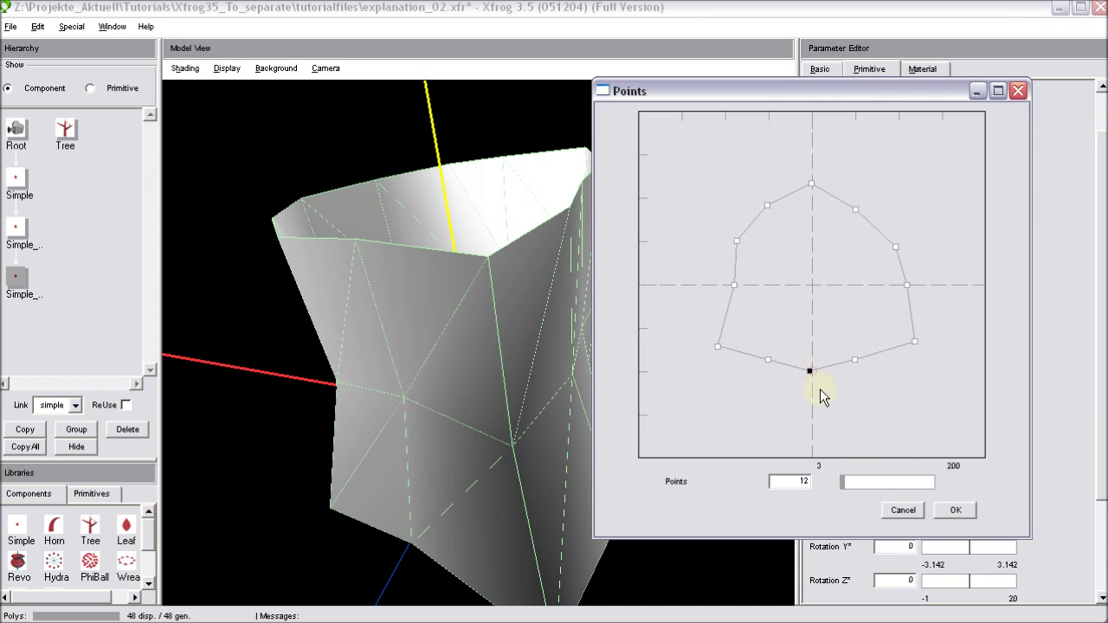
left_click_drag(814, 357, 810, 371)
left_click(956, 510)
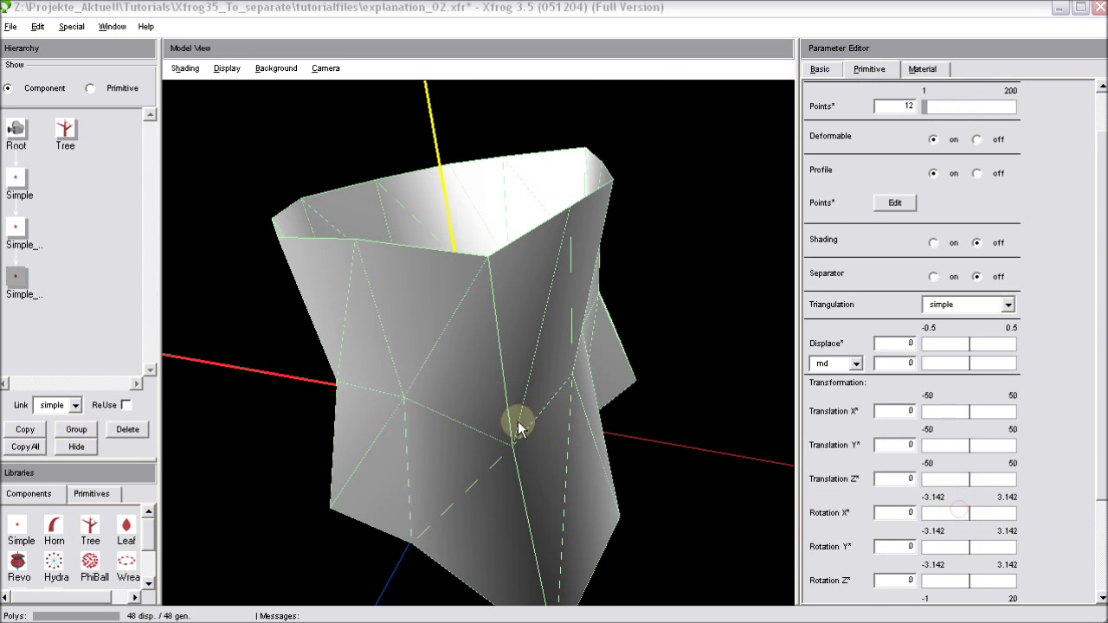
left_click_drag(514, 421, 594, 450)
right_click_drag(594, 450, 555, 237)
left_click_drag(555, 236, 451, 427)
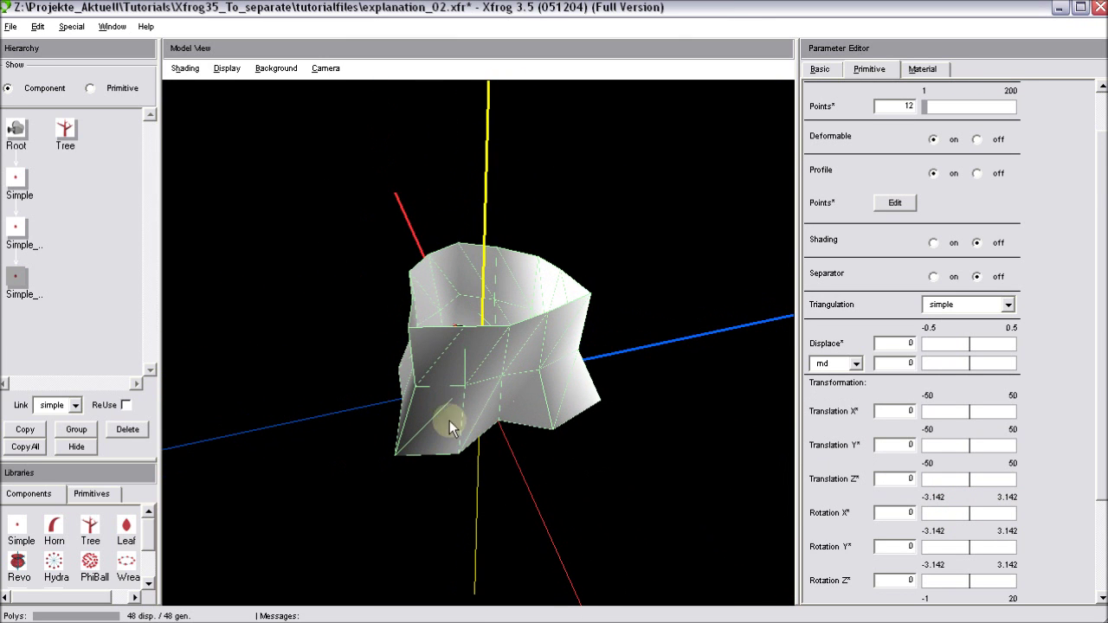
Step: Duplicate the top tube section and attach it as a fourth section
left_click(25, 429)
left_click(114, 135)
left_click_drag(17, 281, 19, 286)
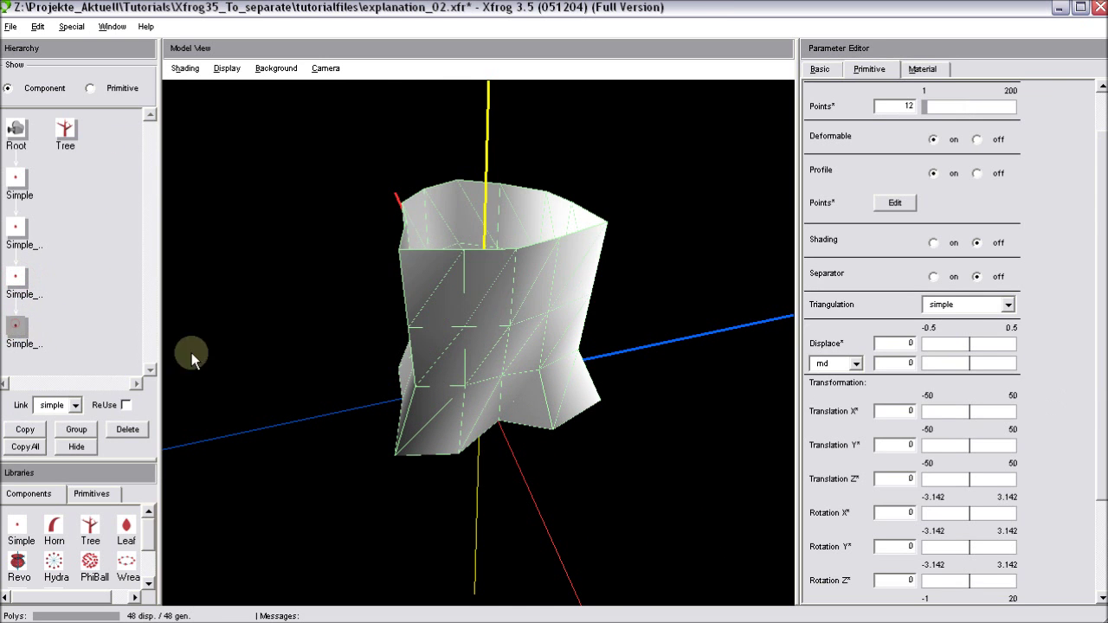
left_click_drag(535, 186, 558, 409)
Step: Round the fourth section's profile by moving a lower-right point, then view front-on
left_click(896, 203)
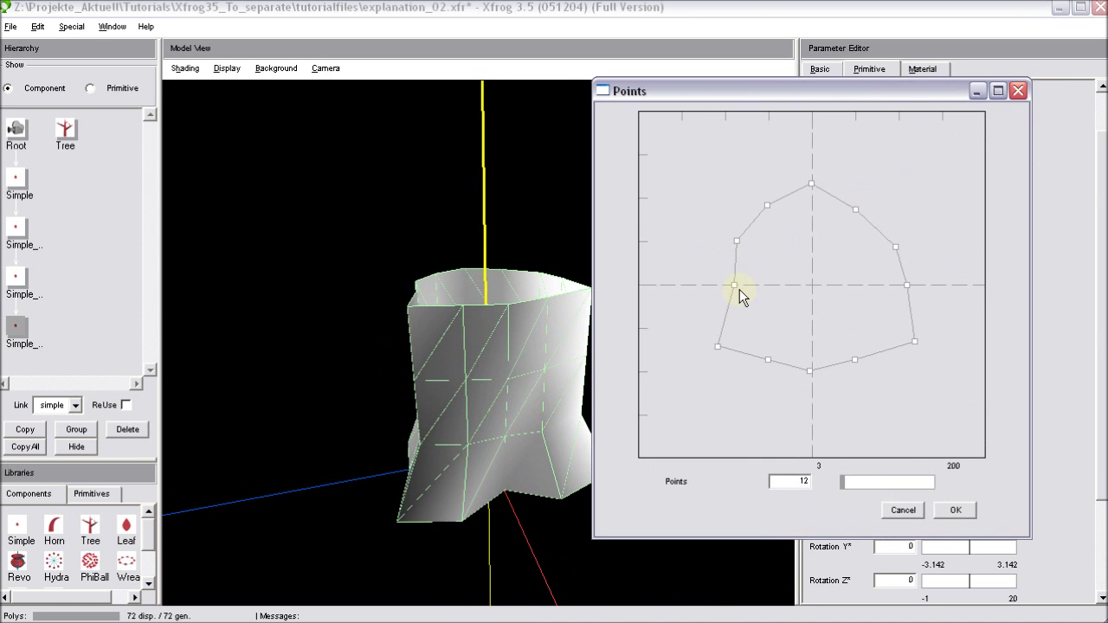
left_click_drag(909, 349, 901, 344)
left_click(957, 511)
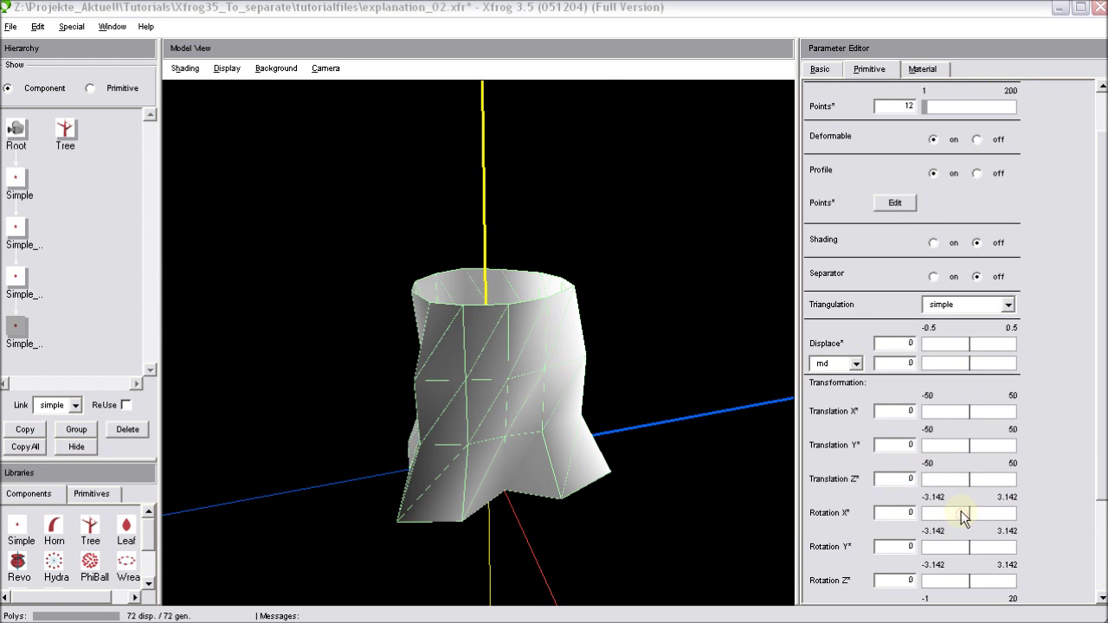
left_click_drag(1105, 433, 1093, 532)
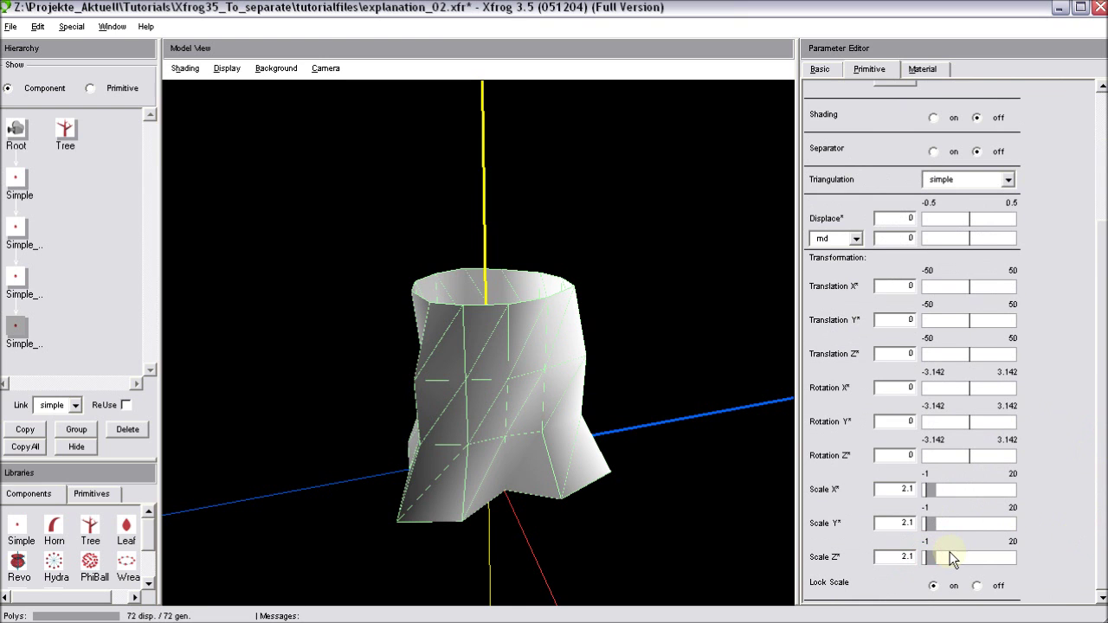
left_click_drag(634, 367, 535, 343)
left_click_drag(487, 407, 445, 309)
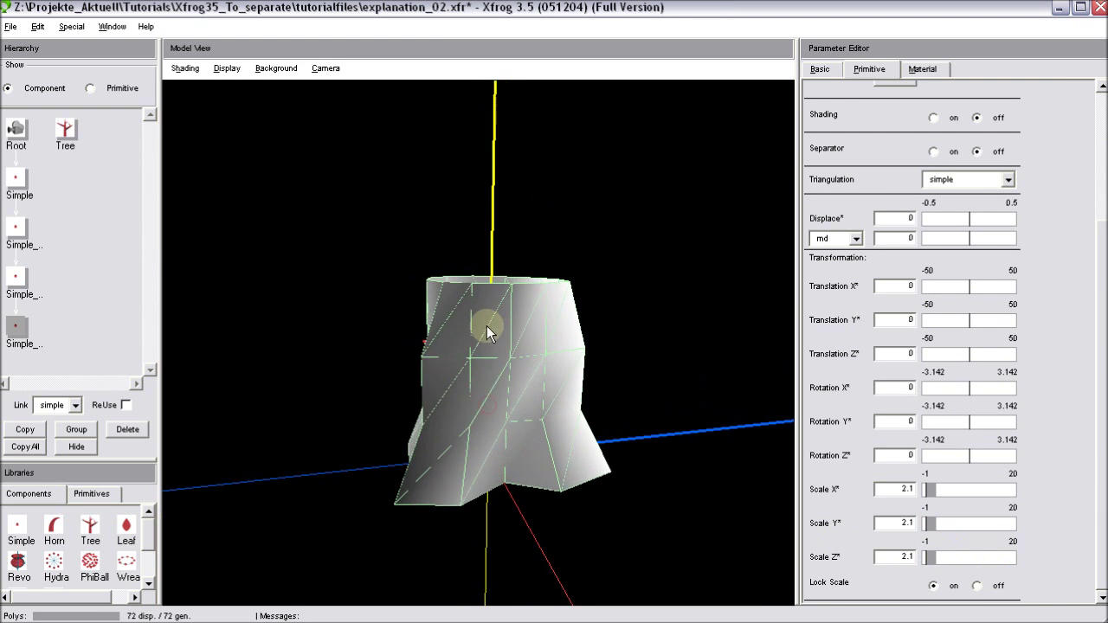
Step: Attach the Tree trunk under the last base tube and give it 12 sides
left_click_drag(69, 132, 17, 329)
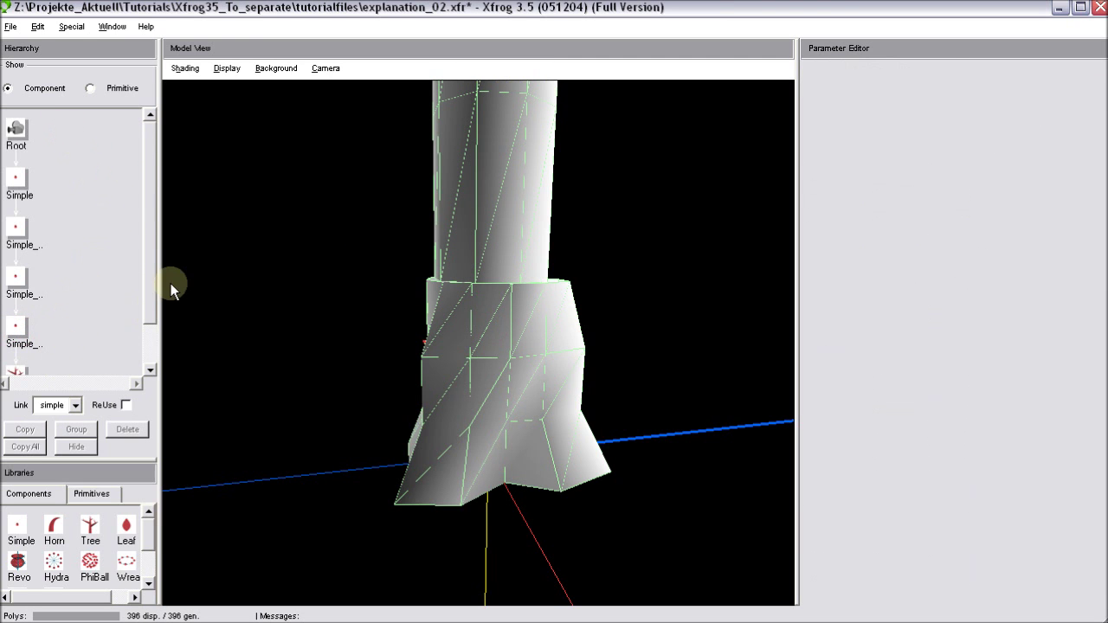
left_click_drag(149, 294, 149, 334)
left_click(15, 329)
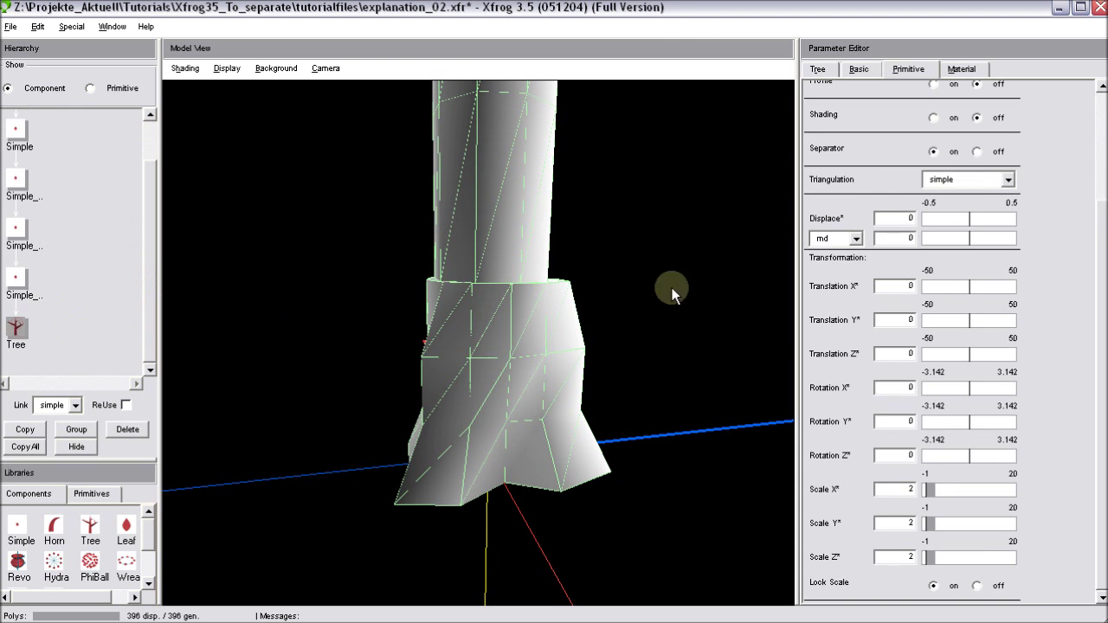
left_click_drag(1101, 184, 1080, 108)
left_click_drag(525, 347, 476, 394)
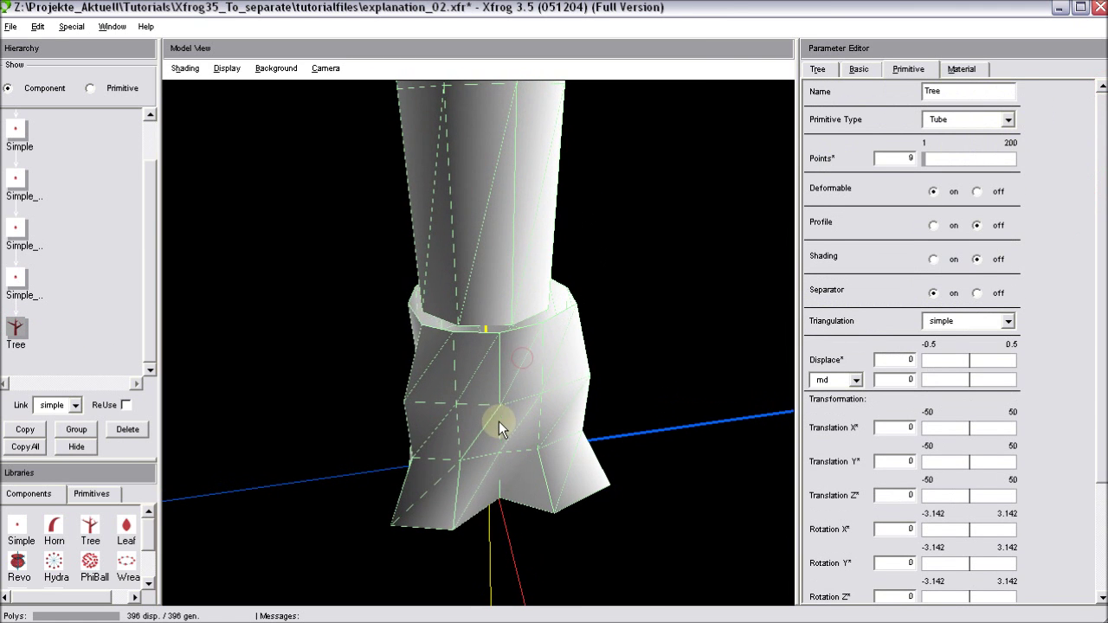
double_click(905, 158)
key("Return")
left_click_drag(663, 375, 565, 299)
Step: Raise the Tree trunk's Z translation to 1
left_click(862, 68)
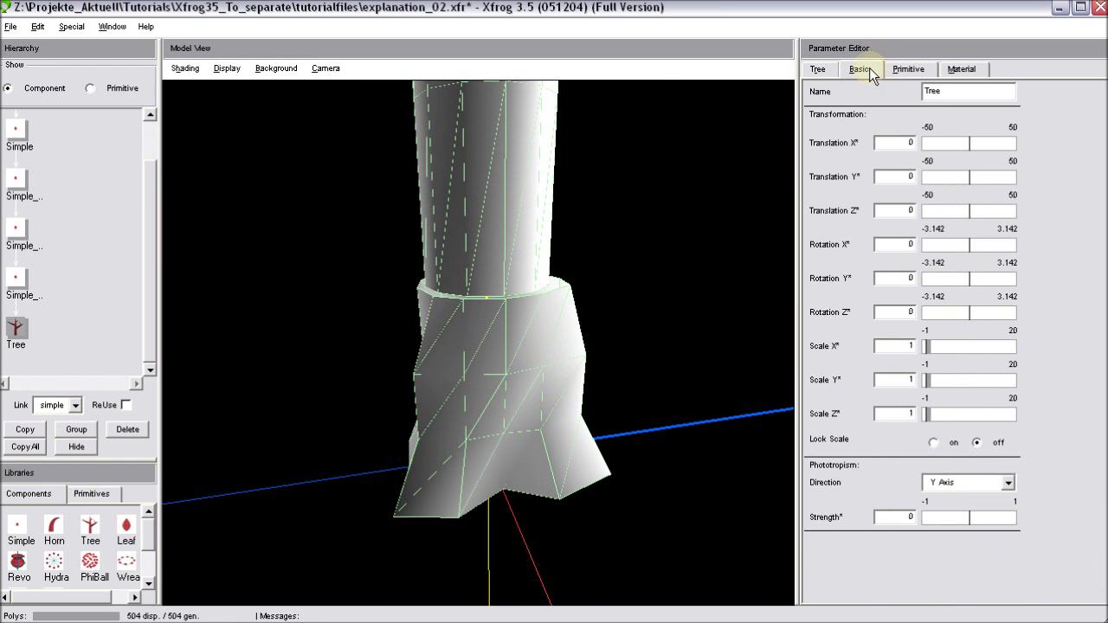
left_click(906, 212)
left_click(990, 217)
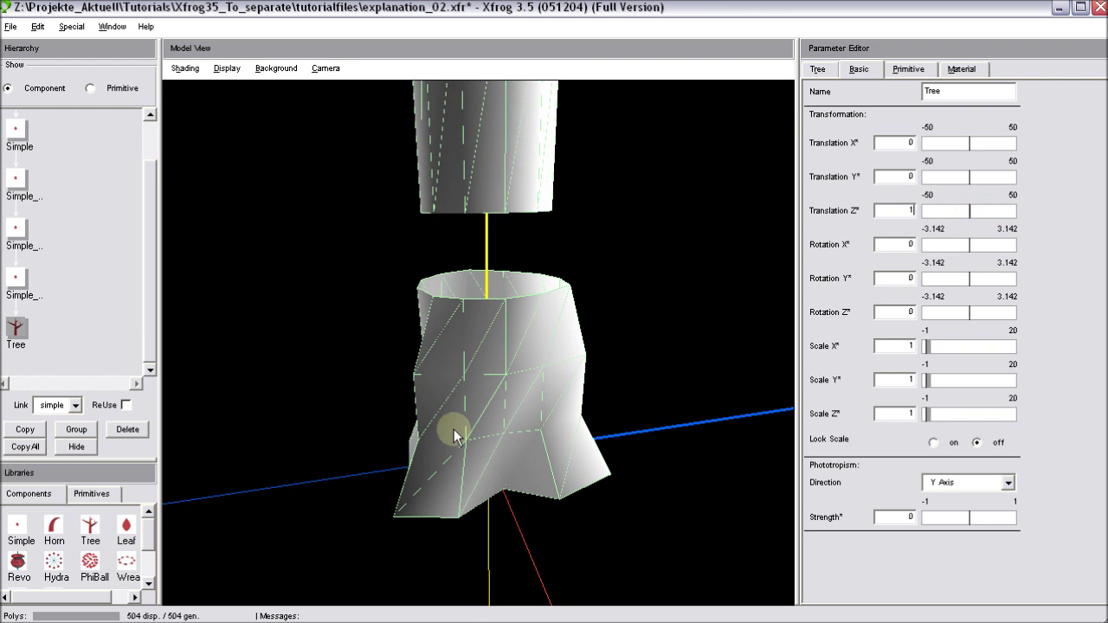
left_click_drag(392, 343, 431, 221)
left_click_drag(511, 277, 542, 298)
Step: Turn Separator off and twist the trunk to Rotation Z -1.31376
left_click(905, 69)
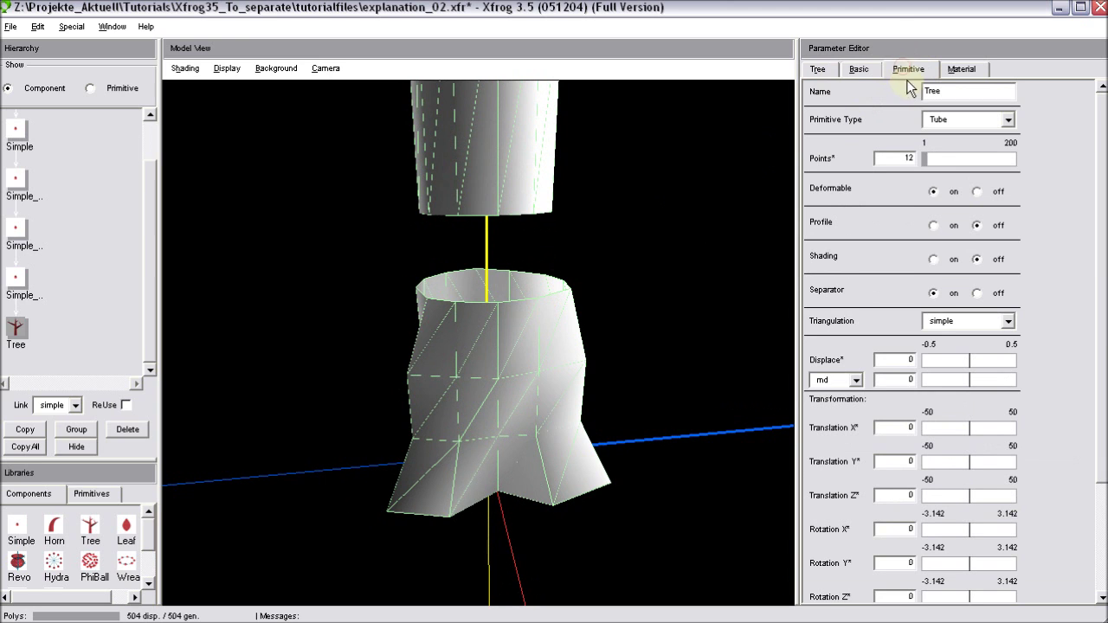
left_click(977, 294)
left_click_drag(658, 364, 675, 379)
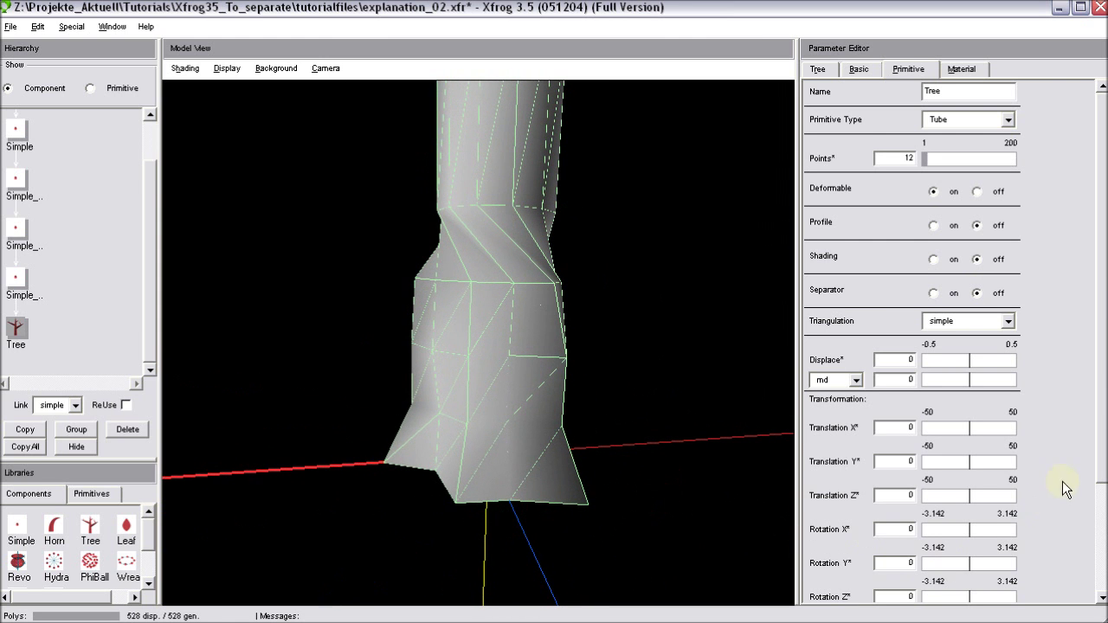
left_click_drag(1102, 460, 1103, 575)
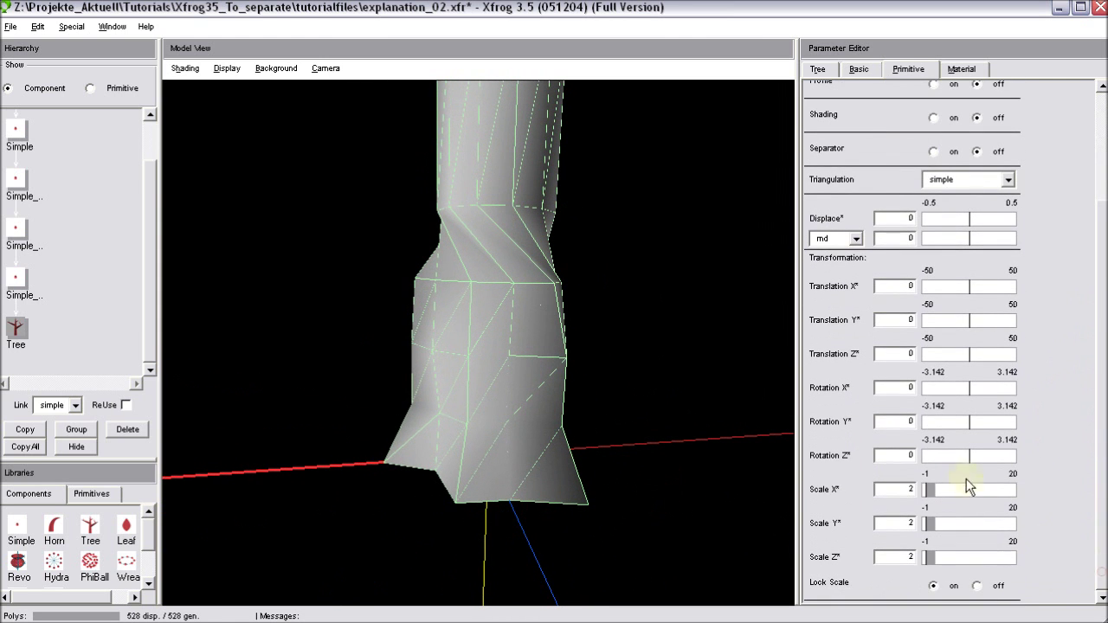
left_click_drag(969, 462, 950, 457)
left_click_drag(477, 477, 515, 435)
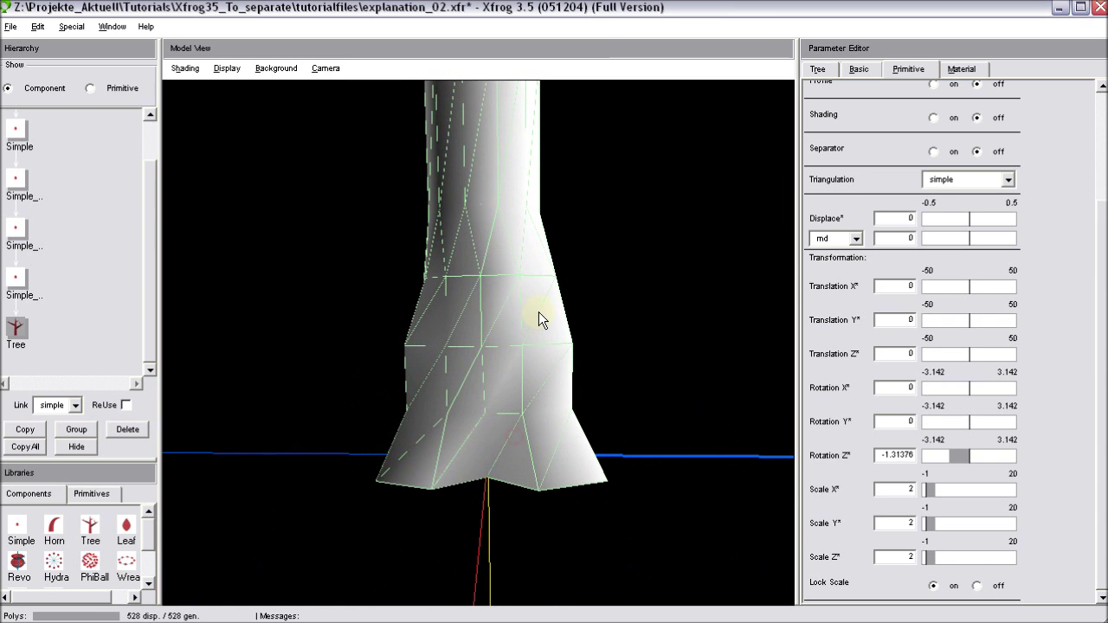
left_click(21, 284)
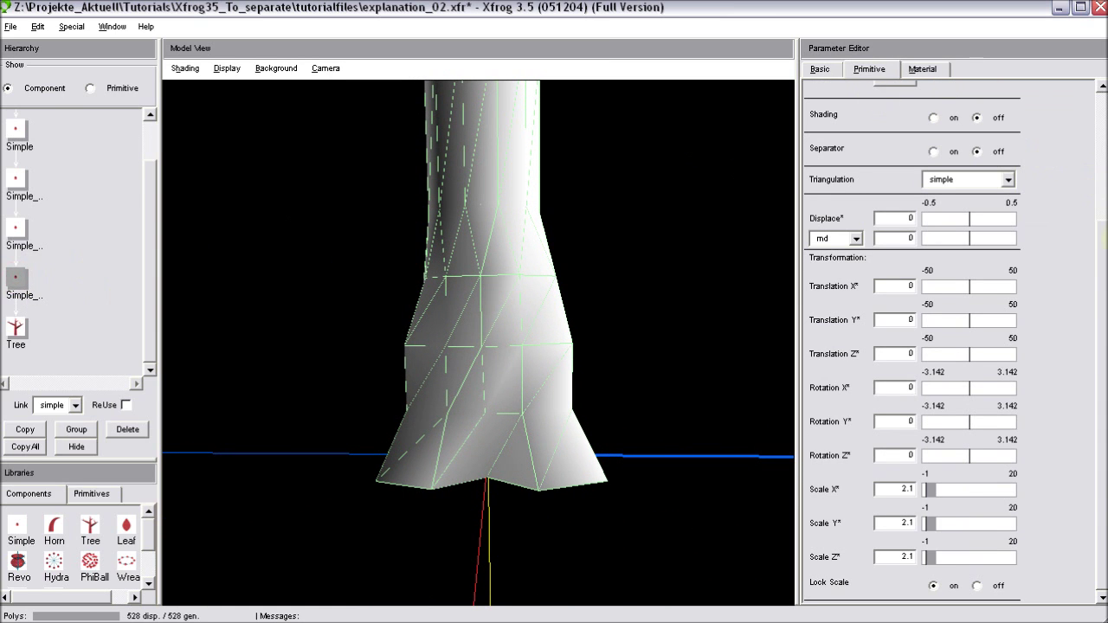
scroll(970, 112, "up", 5)
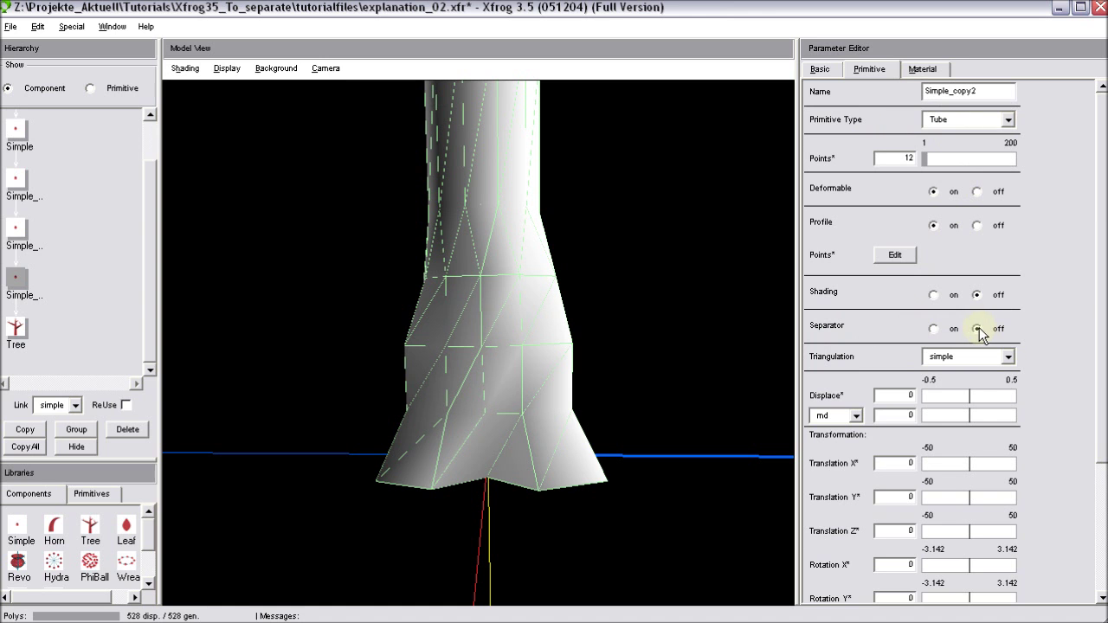
left_click_drag(674, 428, 539, 420)
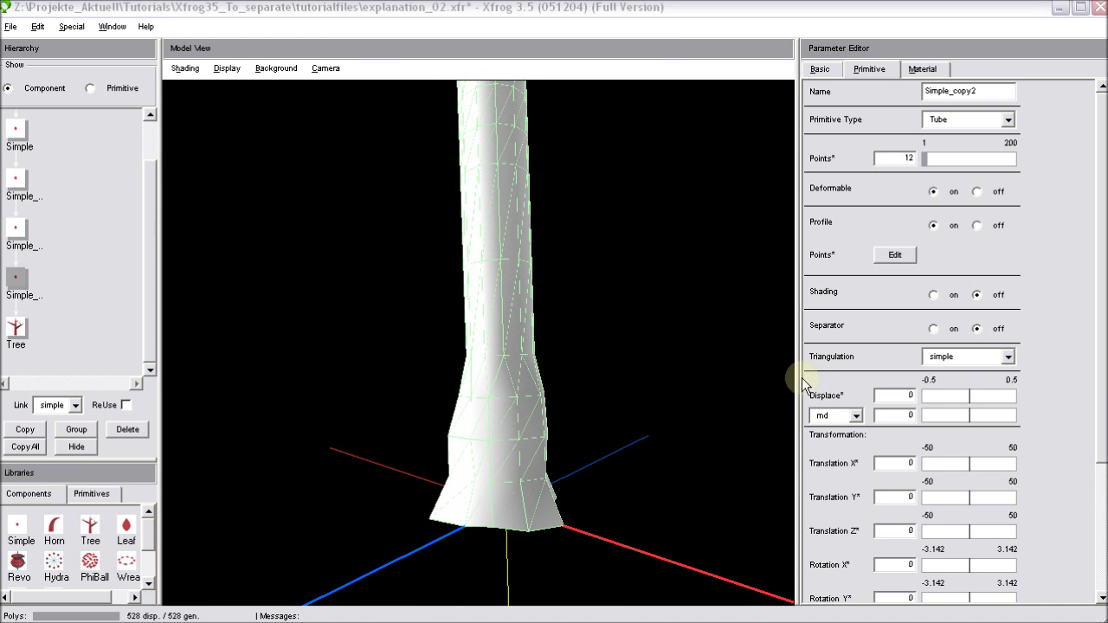
left_click_drag(641, 471, 505, 234)
left_click_drag(520, 492, 531, 310)
left_click_drag(528, 458, 488, 425)
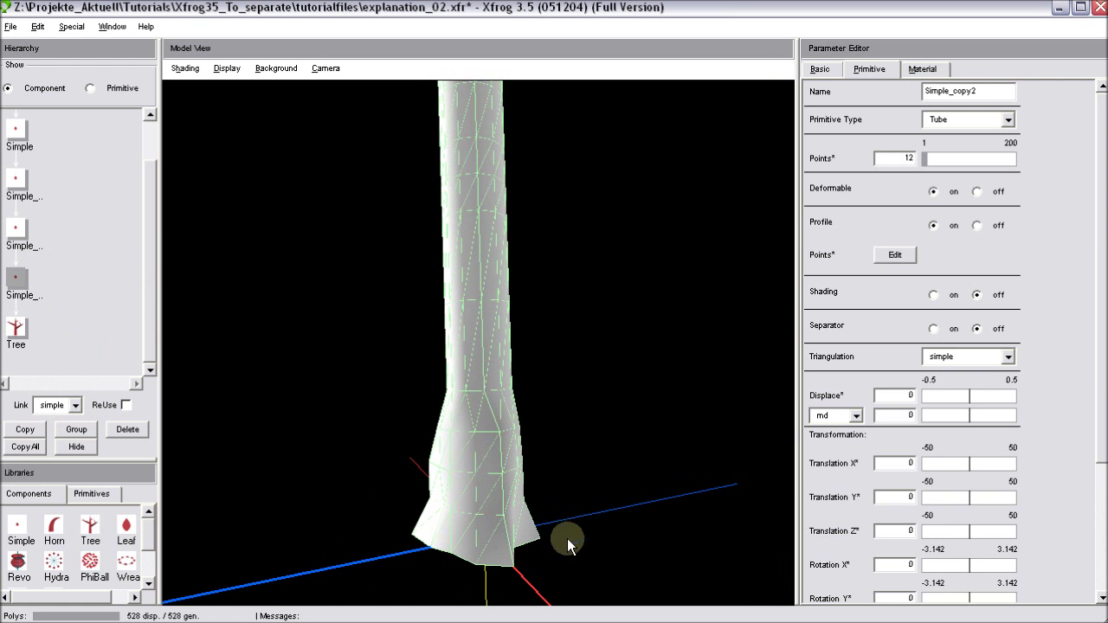
left_click_drag(567, 538, 345, 488)
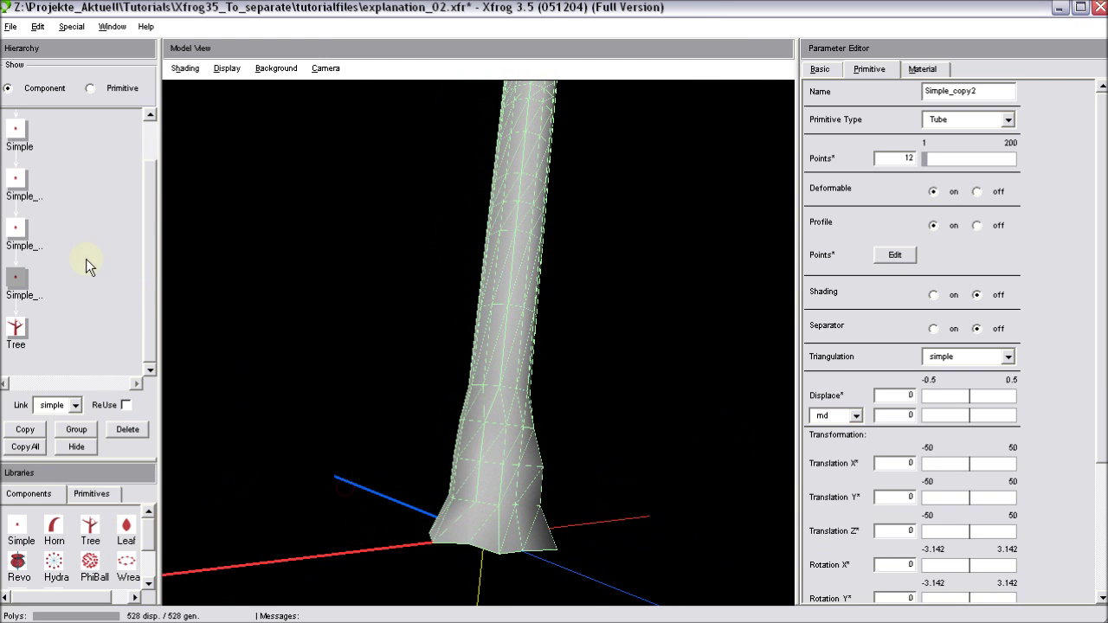
left_click_drag(488, 476, 432, 447)
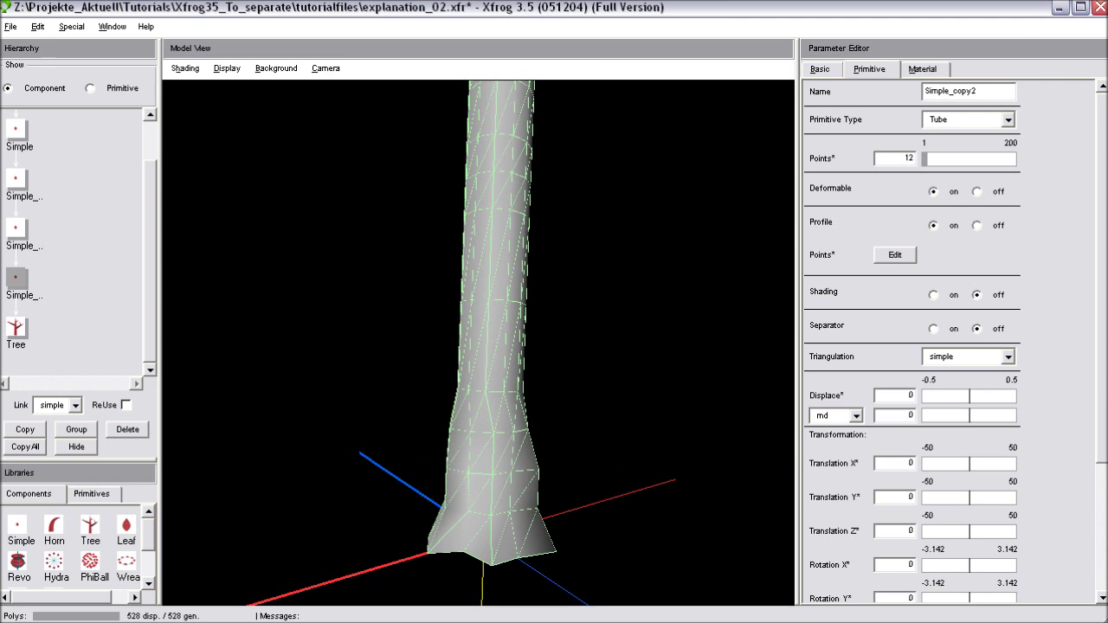
Step: Give the Tree trunk Displace about 0.25 and md 0.2
left_click(16, 329)
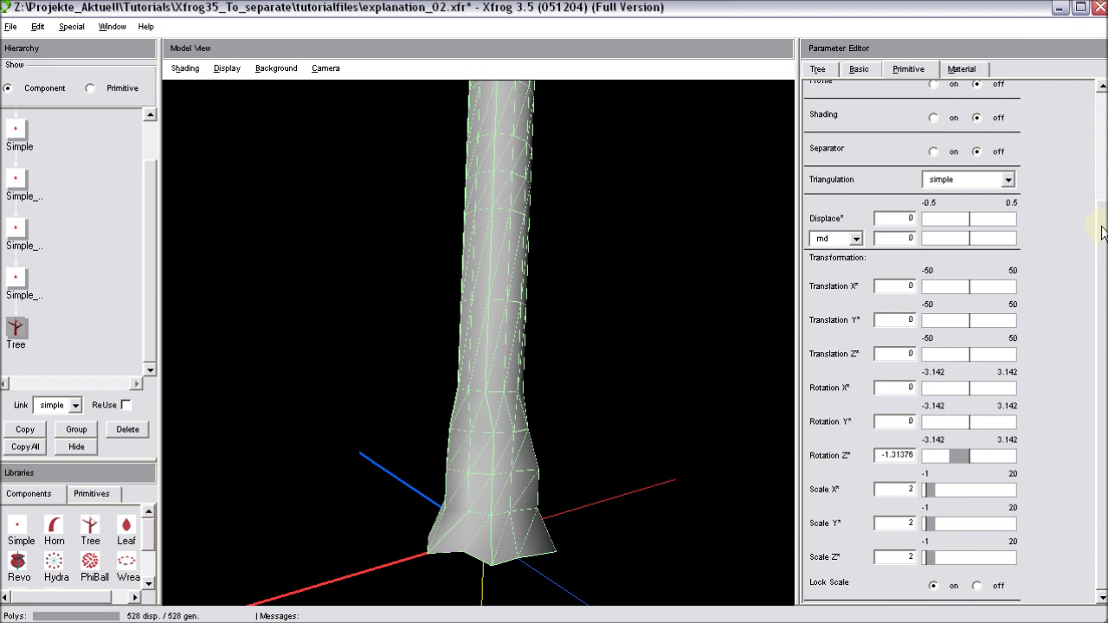
scroll(1101, 227, "up", 2)
scroll(1102, 156, "up", 1)
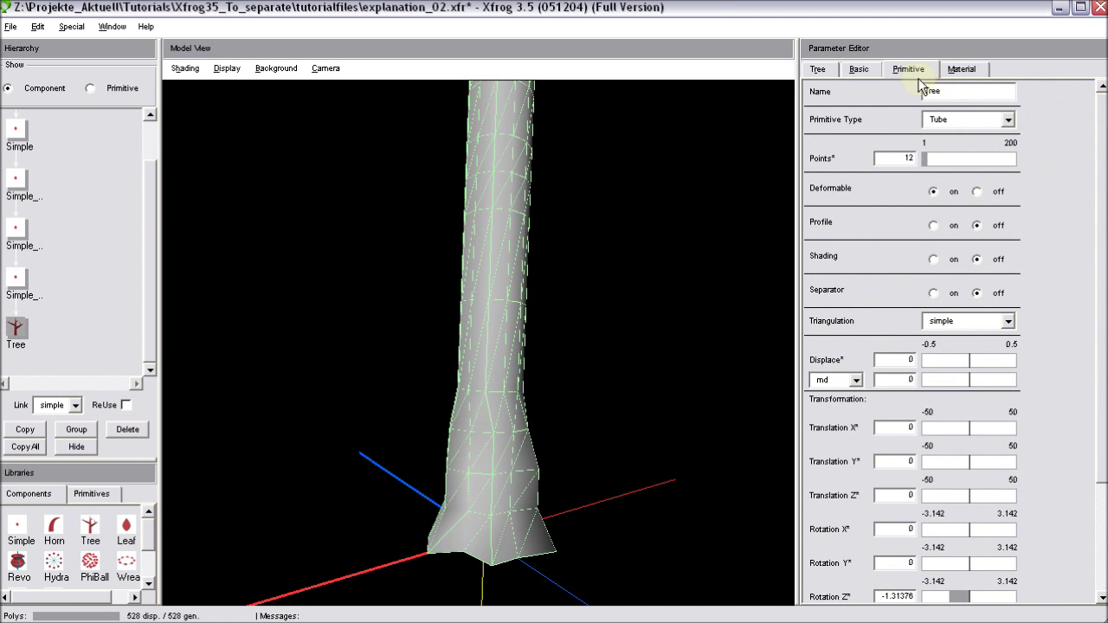
left_click(986, 361)
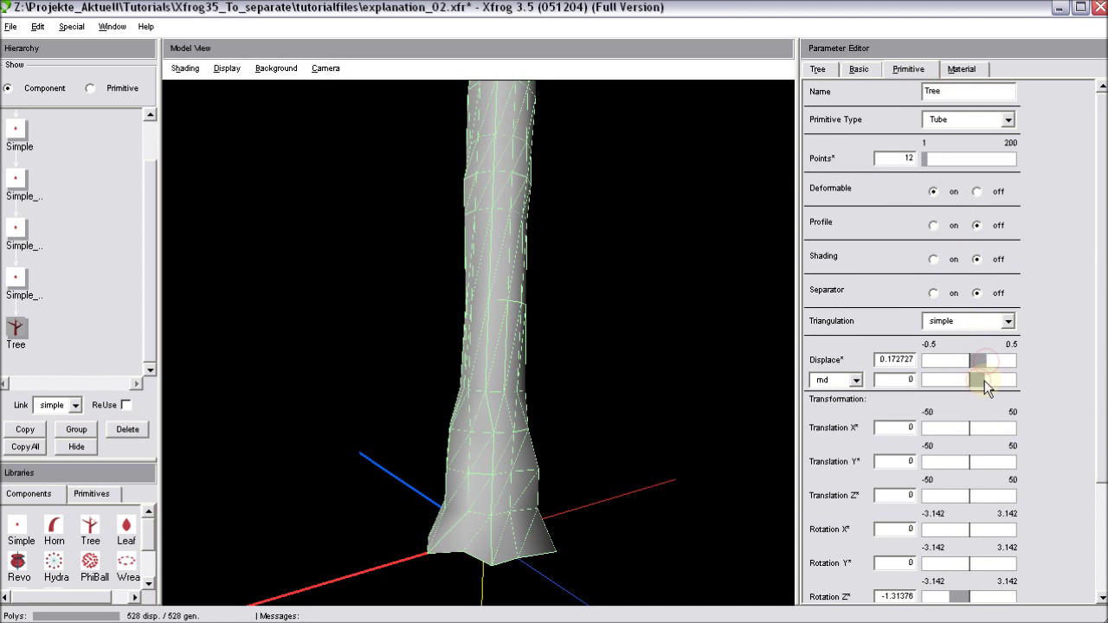
left_click(984, 380)
left_click(985, 380)
left_click(994, 362)
left_click_drag(614, 473, 547, 355)
Step: Turn off the Shading wireframe overlay and orbit around the displaced trunk
left_click(182, 69)
left_click(198, 87)
mouse_move(426, 297)
left_mouse_down()
mouse_move(518, 367)
mouse_move(317, 482)
mouse_move(490, 532)
mouse_move(481, 537)
mouse_move(455, 294)
left_mouse_up()
left_click_drag(396, 470, 419, 364)
left_click_drag(450, 279, 475, 253)
left_click_drag(569, 487, 430, 530)
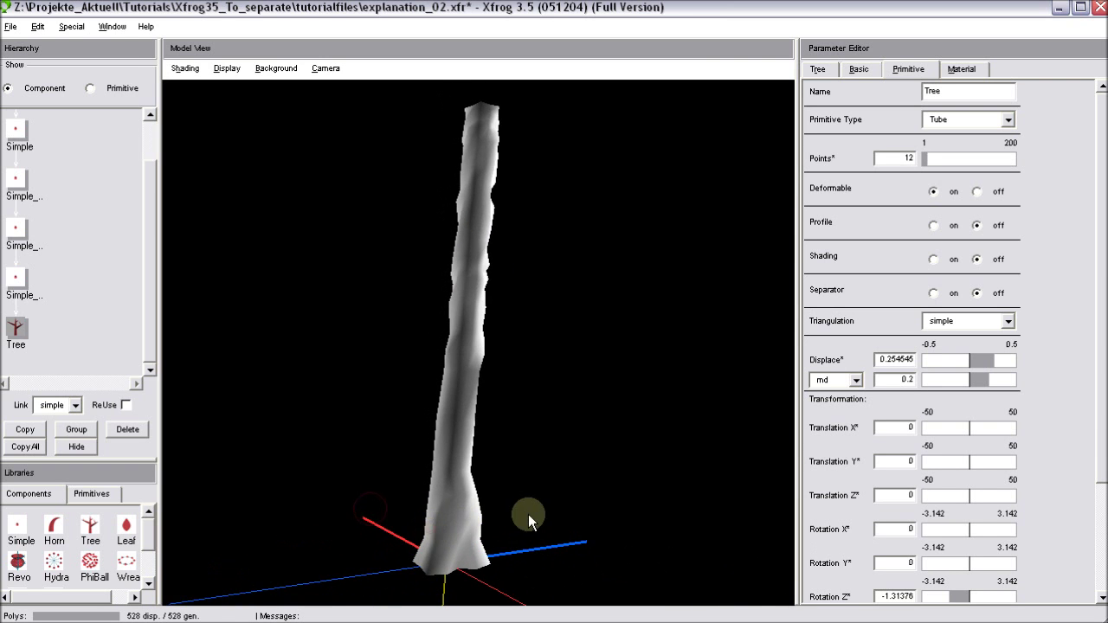
left_click_drag(498, 515, 474, 465)
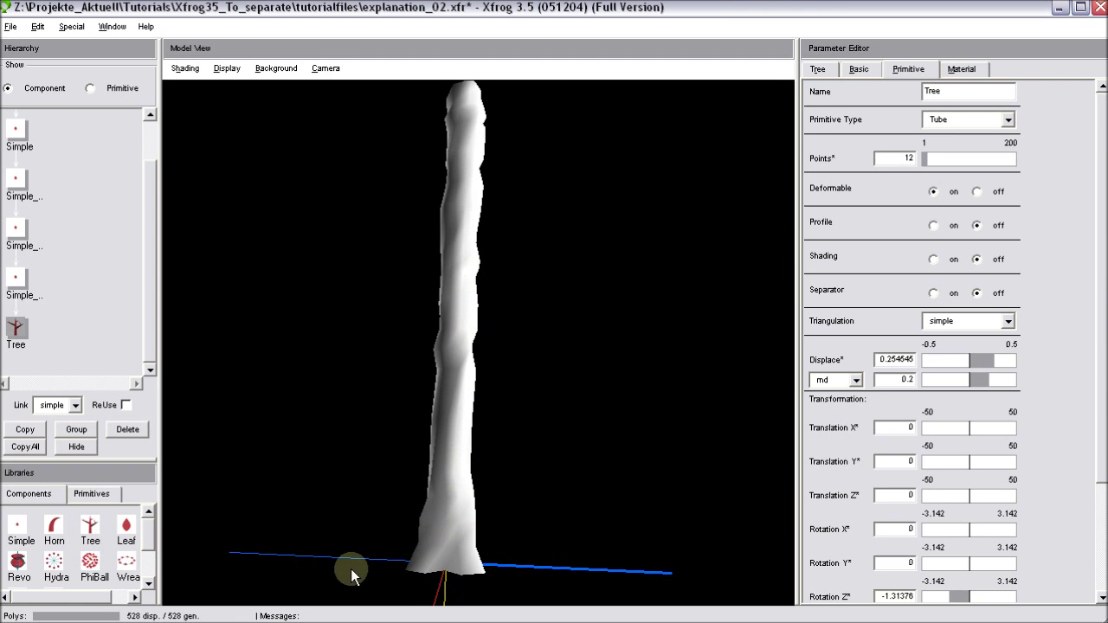
left_click_drag(554, 537, 577, 501)
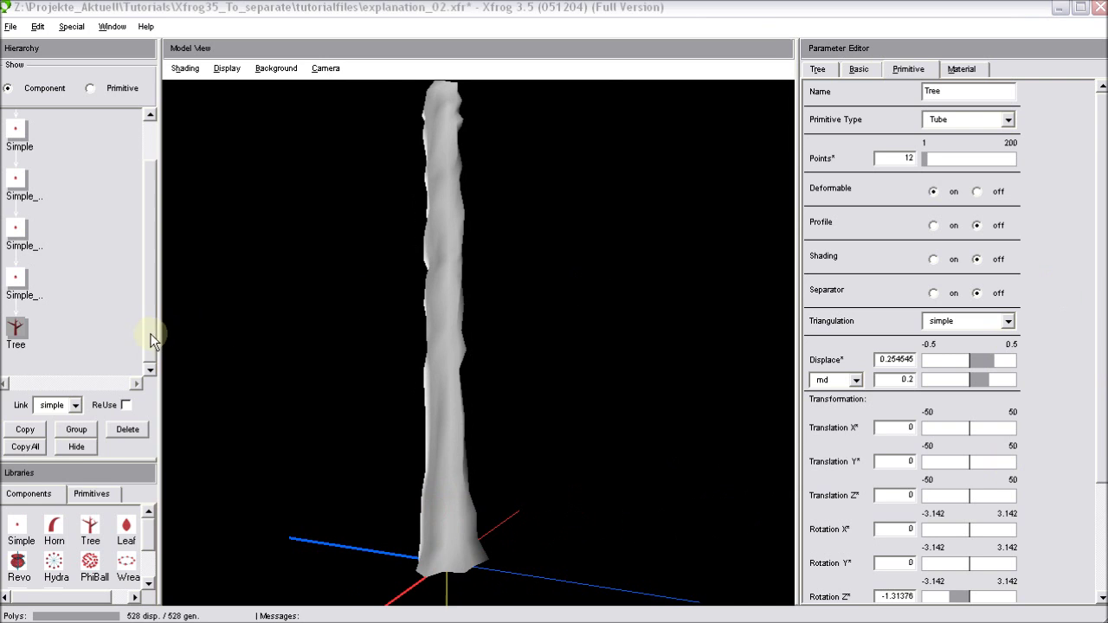
scroll(148, 321, "up", 1)
Step: Add a second Tree trunk, Tree1, under Root and move it to Translation X 4
left_click_drag(87, 525, 16, 132)
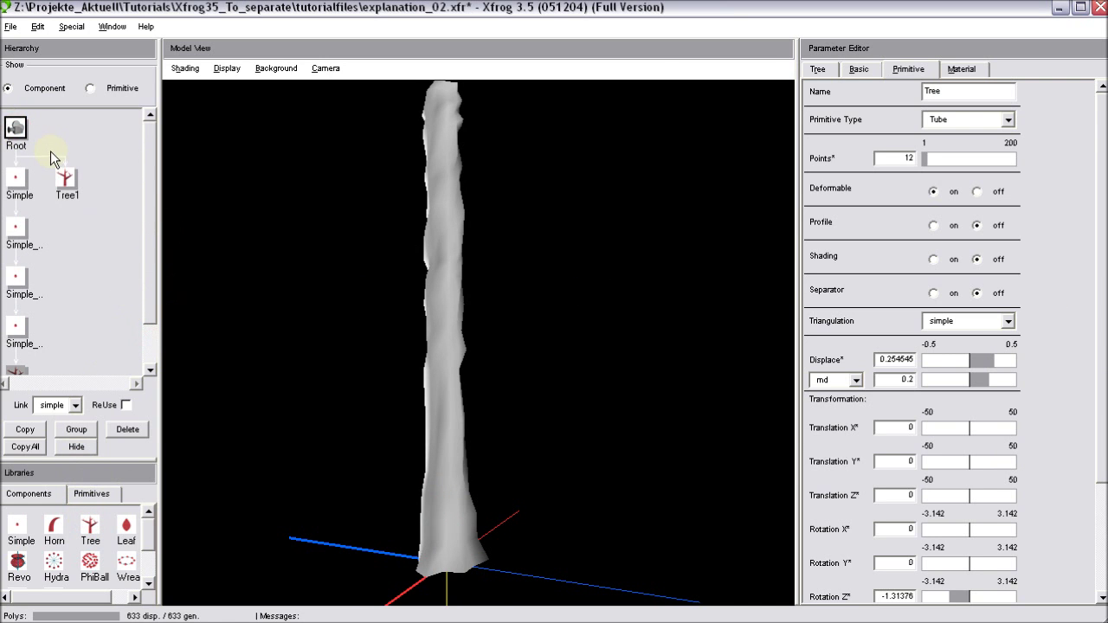
left_click(65, 179)
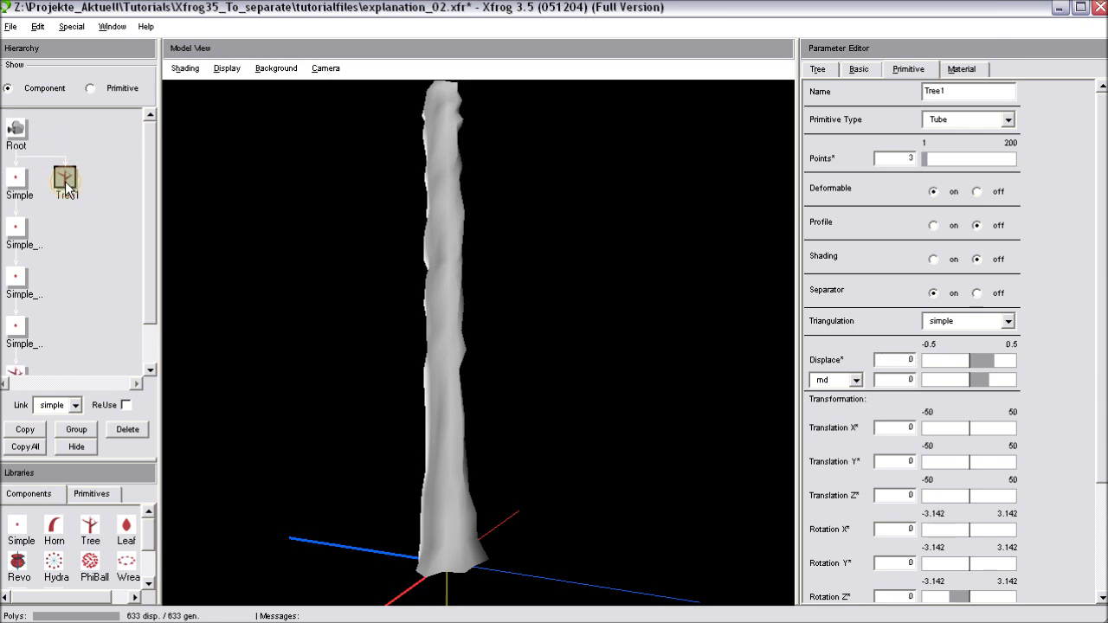
left_click(818, 69)
left_click(858, 70)
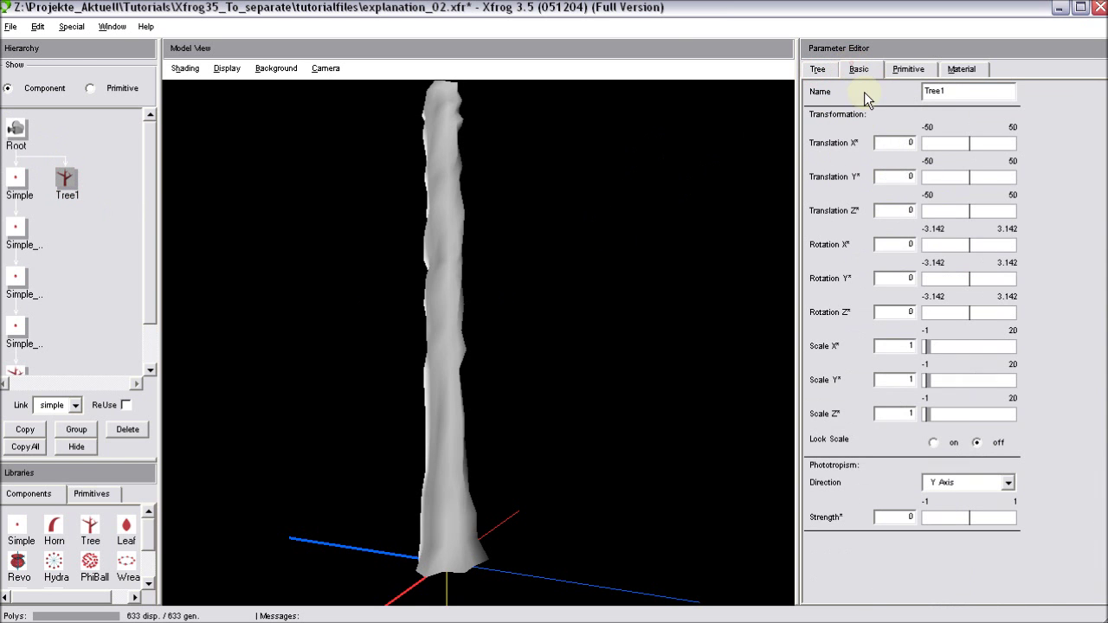
type("2")
key("Return")
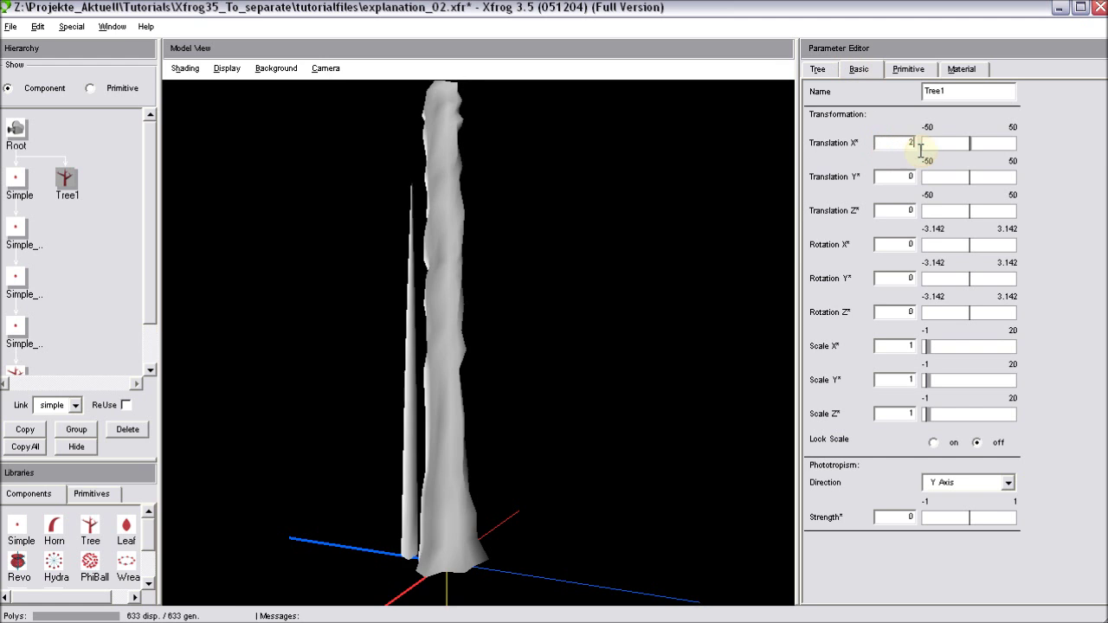
left_click_drag(790, 254, 766, 263)
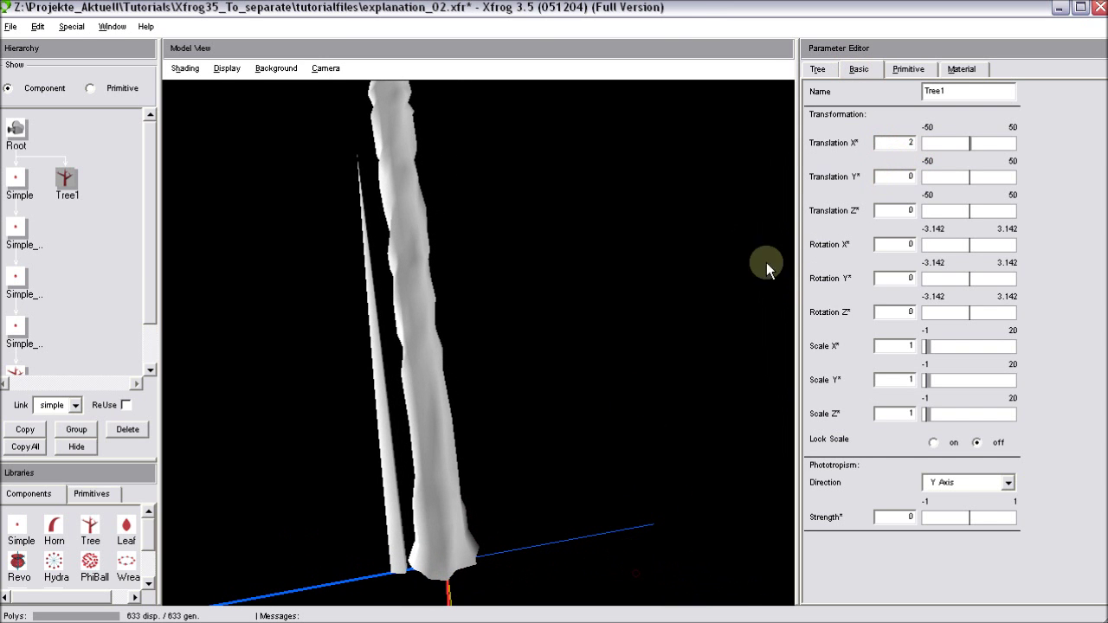
double_click(899, 142)
type("4")
key("Return")
Step: Give Tree1 12 sides, surface displacement and an overall scale of 2
left_click(913, 74)
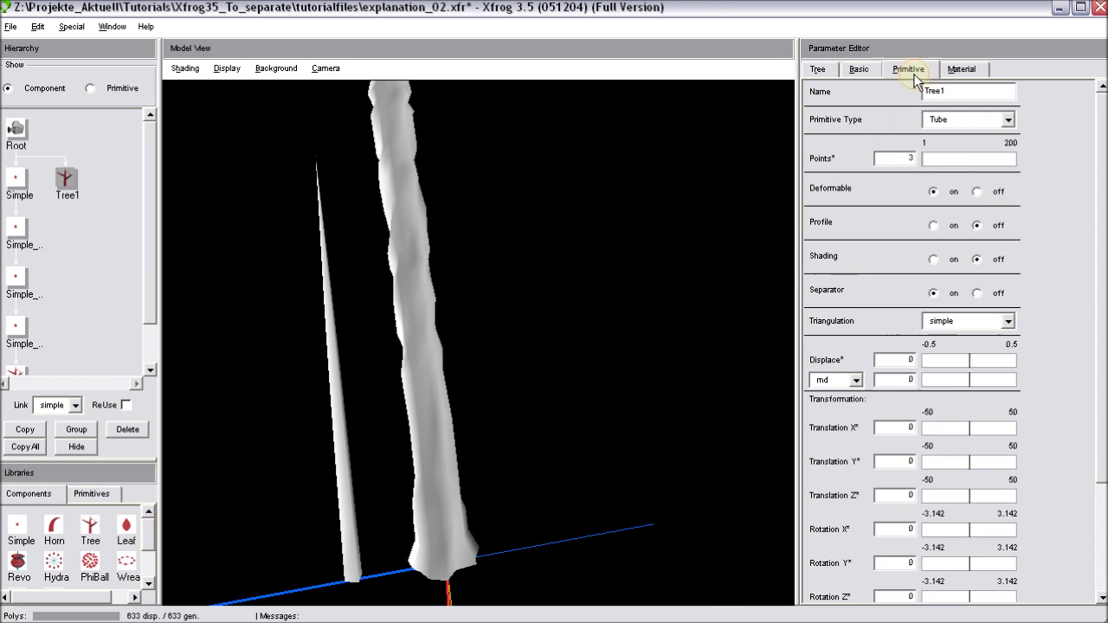
left_click_drag(950, 160, 942, 159)
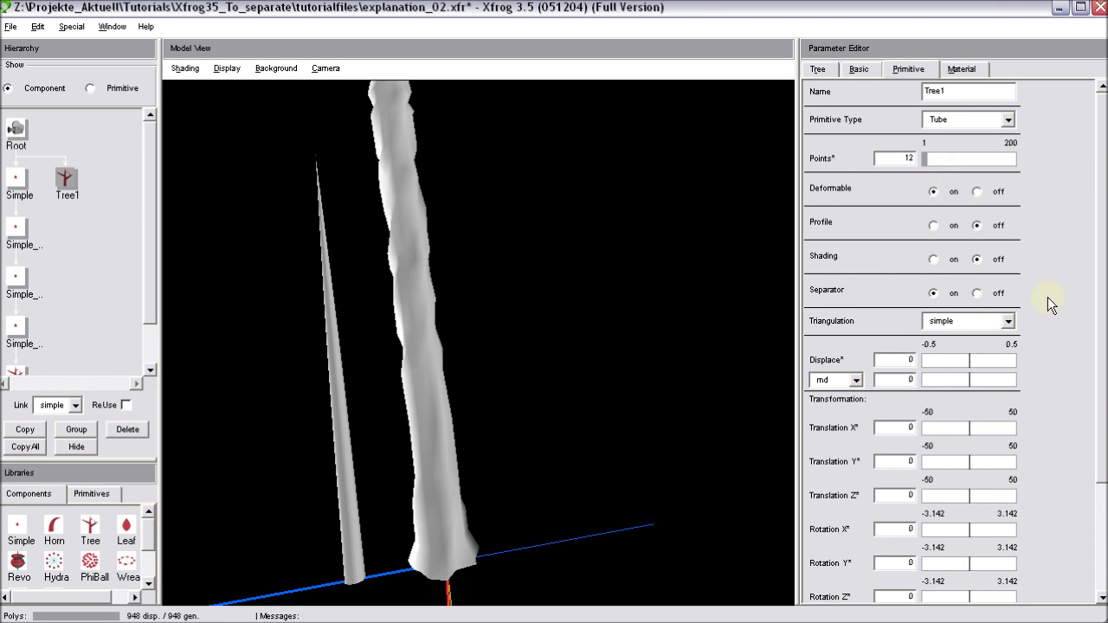
left_click(994, 361)
left_click(986, 381)
left_click_drag(1101, 480, 1087, 592)
left_click(966, 559)
Step: Reshape Tree1's Shape curve so it levels off and the trunk stays thick
left_click(822, 69)
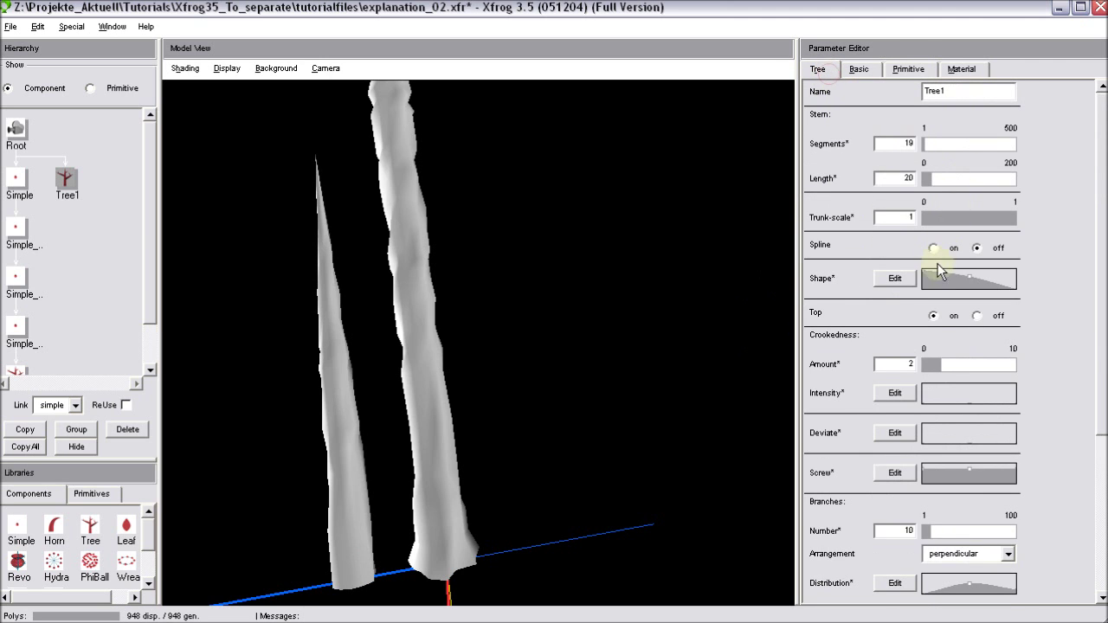
left_click(895, 278)
left_click_drag(735, 115, 832, 95)
left_click_drag(715, 162, 741, 182)
left_click_drag(898, 256, 900, 252)
left_click_drag(1090, 456, 1044, 270)
left_click_drag(463, 559, 117, 283)
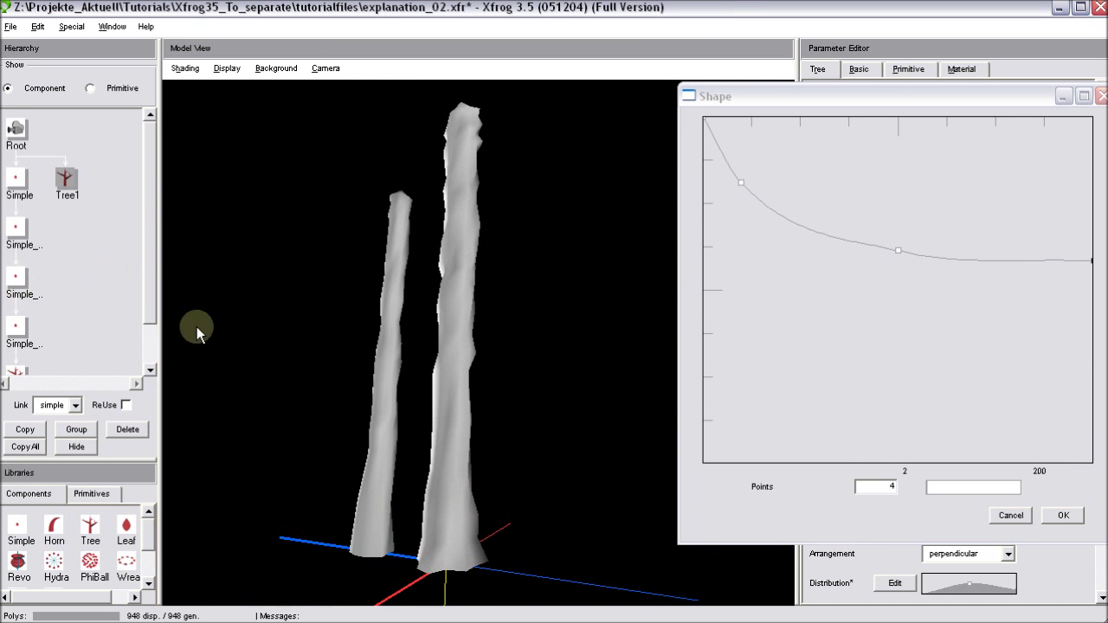
left_click_drag(477, 440, 464, 391)
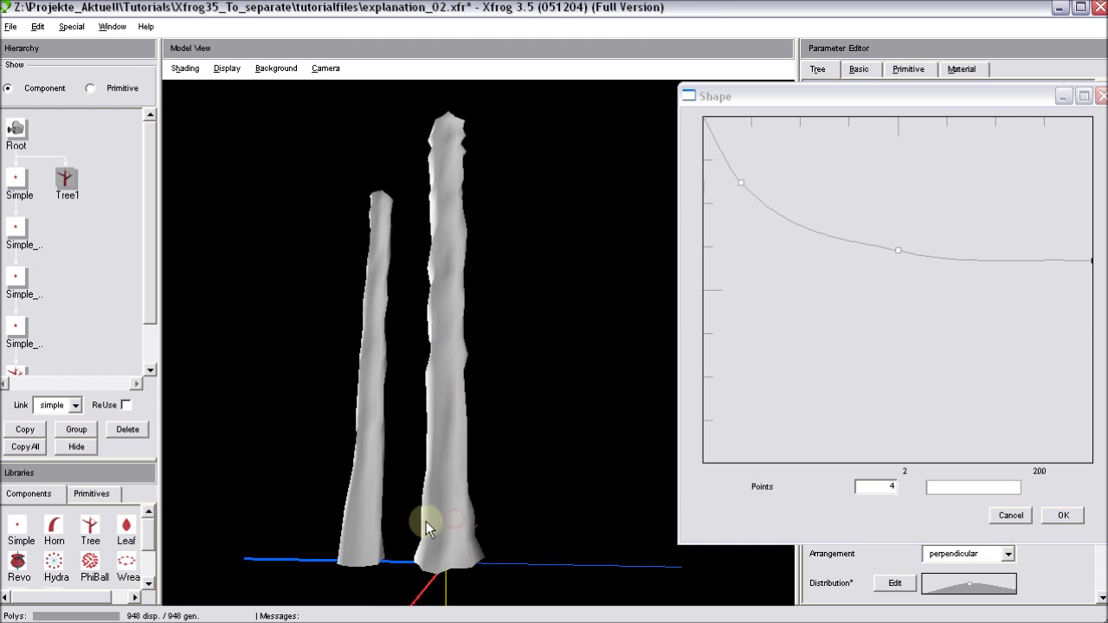